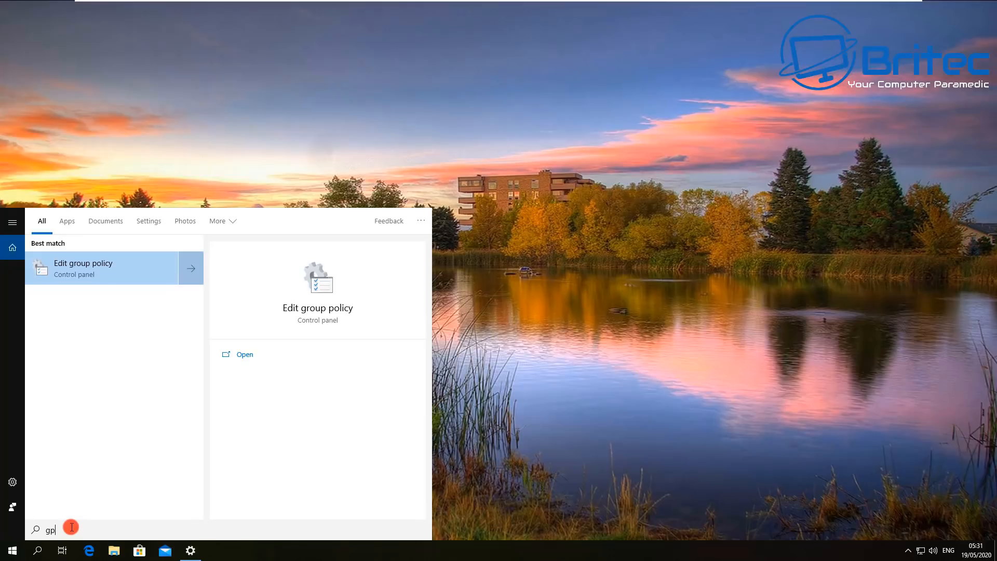
- Open the Local Group Policy Editor and go to the User Profiles policies under Computer Configuration, Administrative Templates, System
click(88, 274)
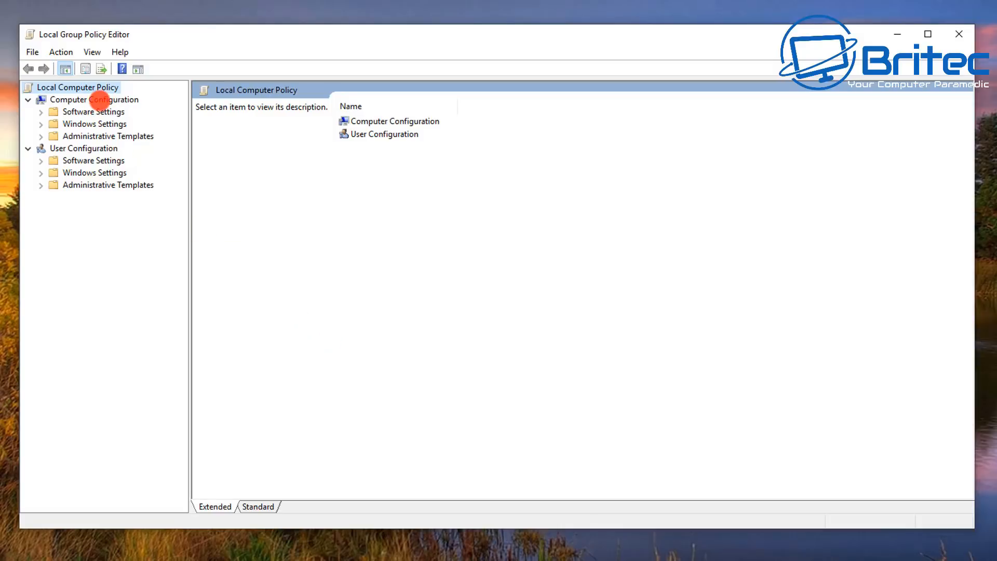
click(99, 99)
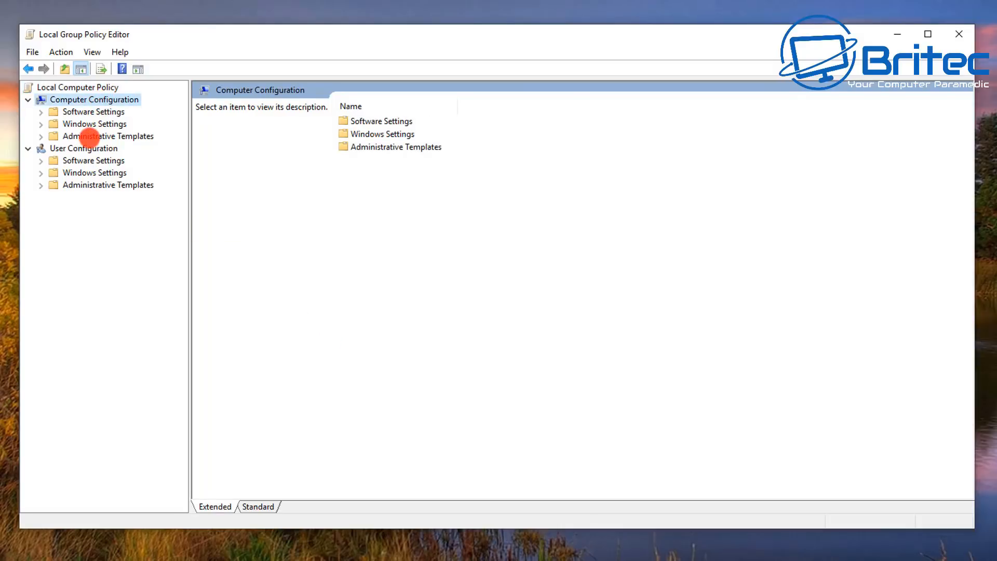
click(84, 136)
click(41, 136)
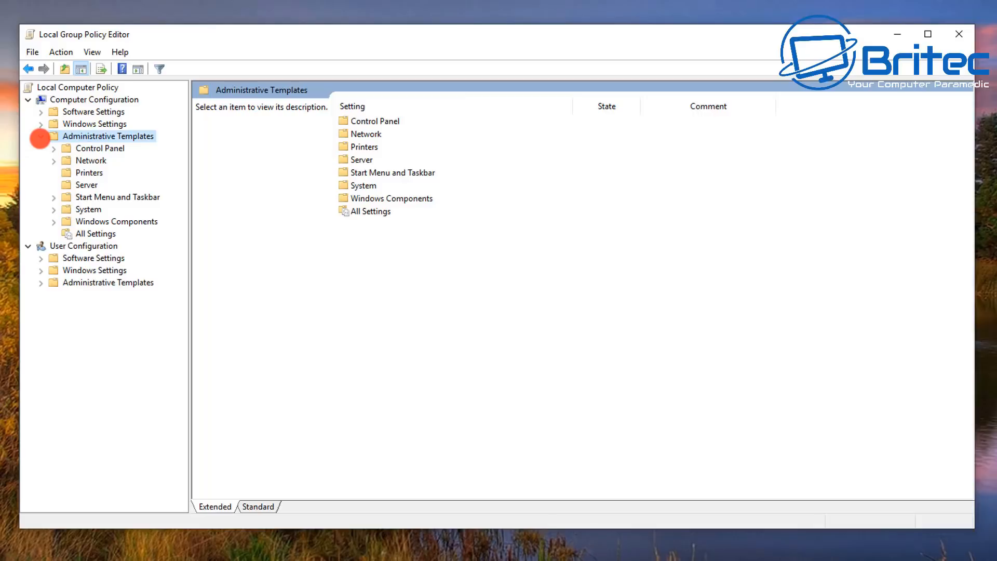
click(88, 209)
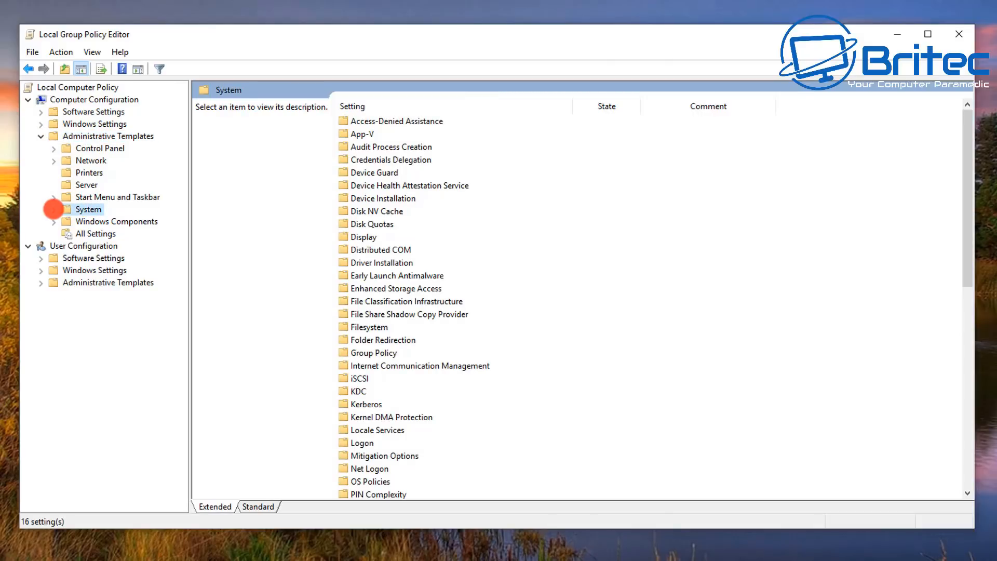
click(54, 208)
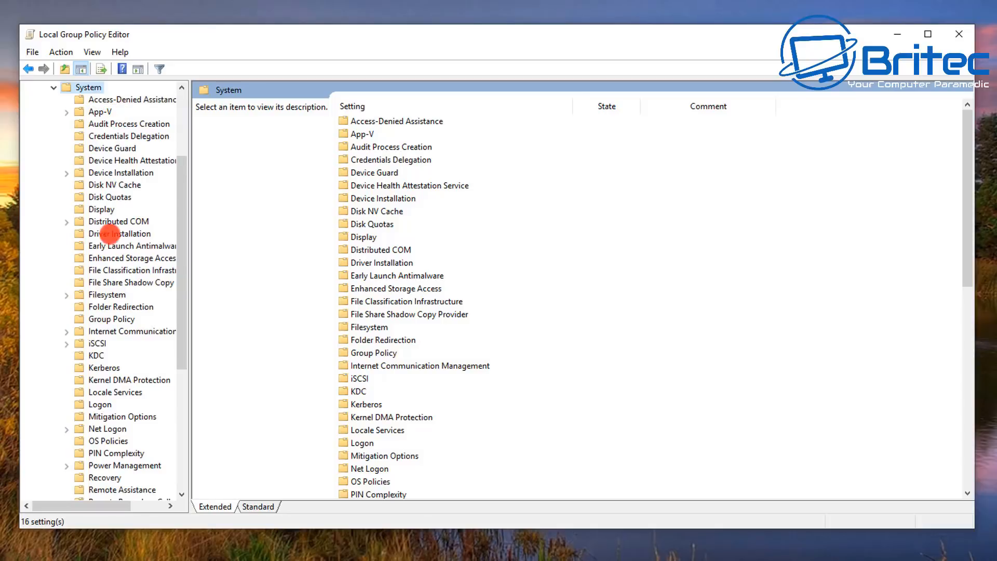
scroll(107, 411, down, 5)
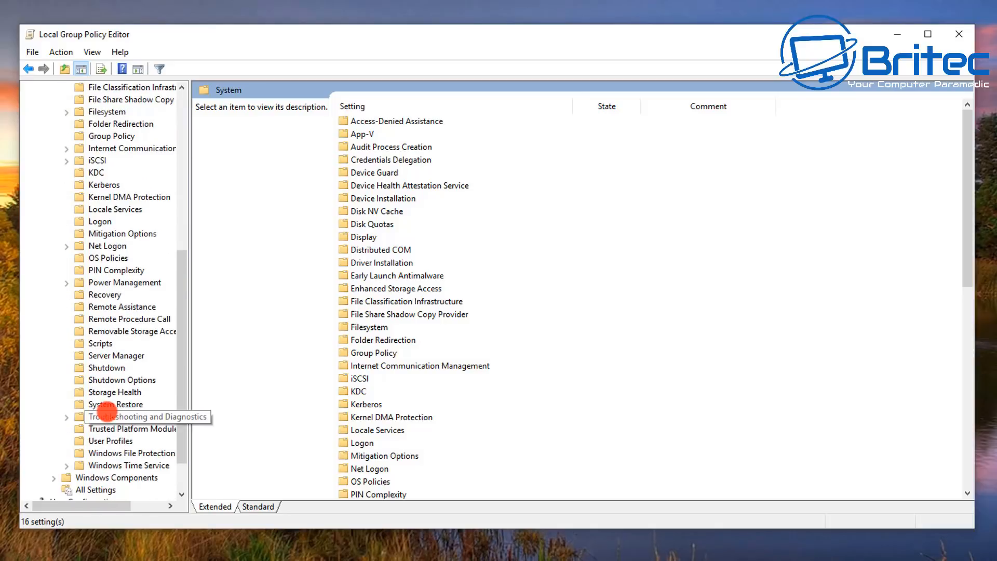
click(108, 440)
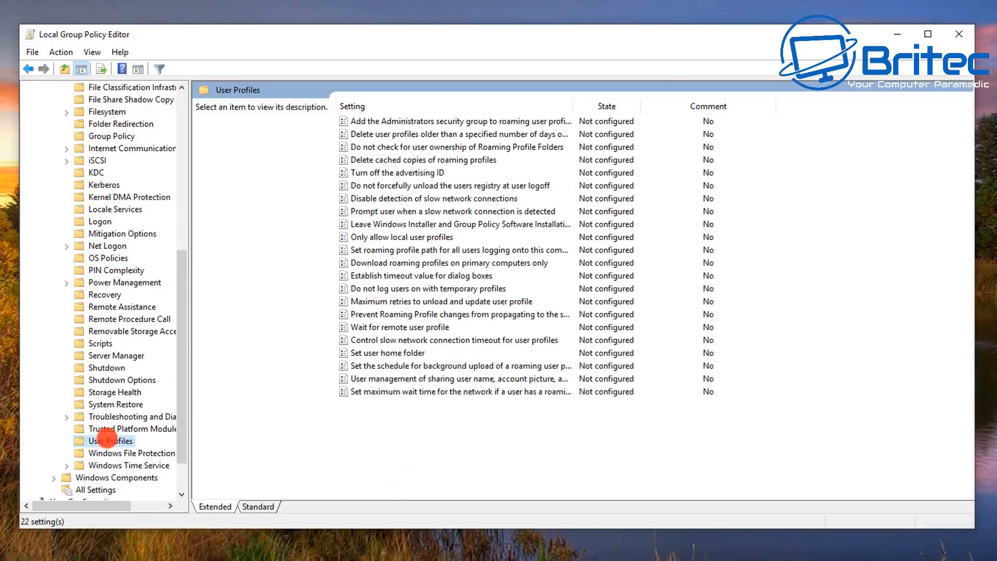
- Enable the "Turn off the advertising ID" policy, apply it, and minimize the policy editor
click(375, 175)
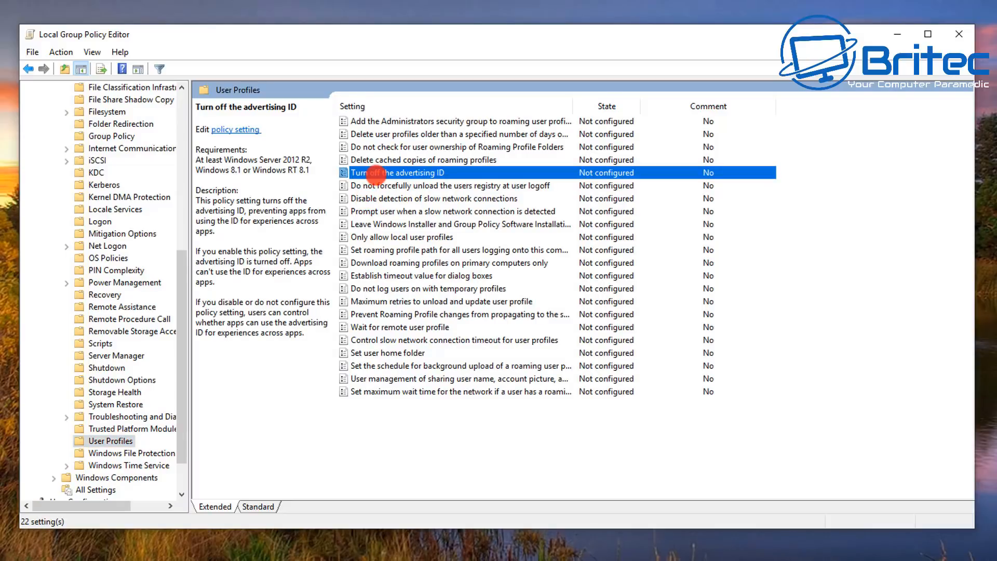
double_click(375, 175)
drag(207, 5, 546, 72)
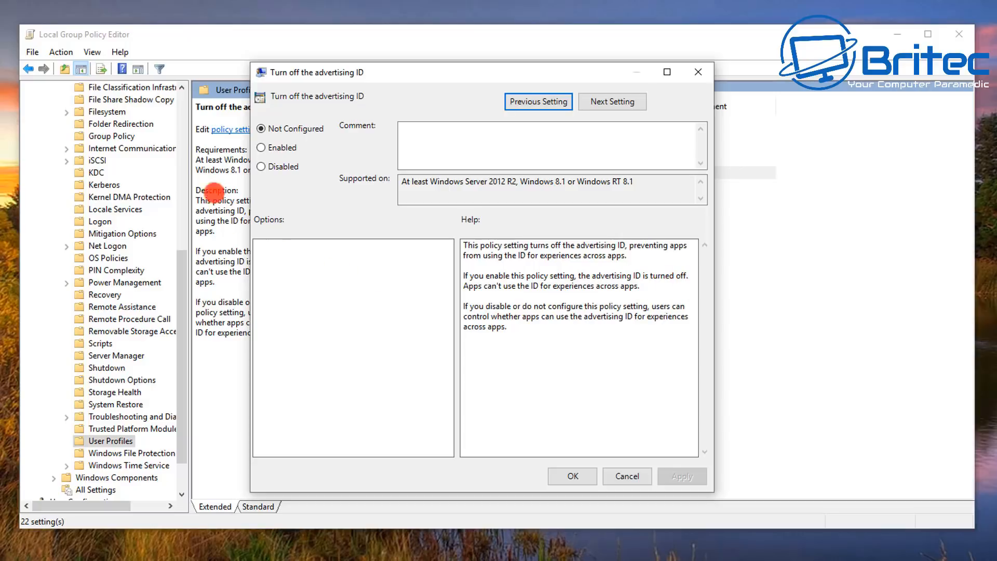
click(261, 147)
click(683, 475)
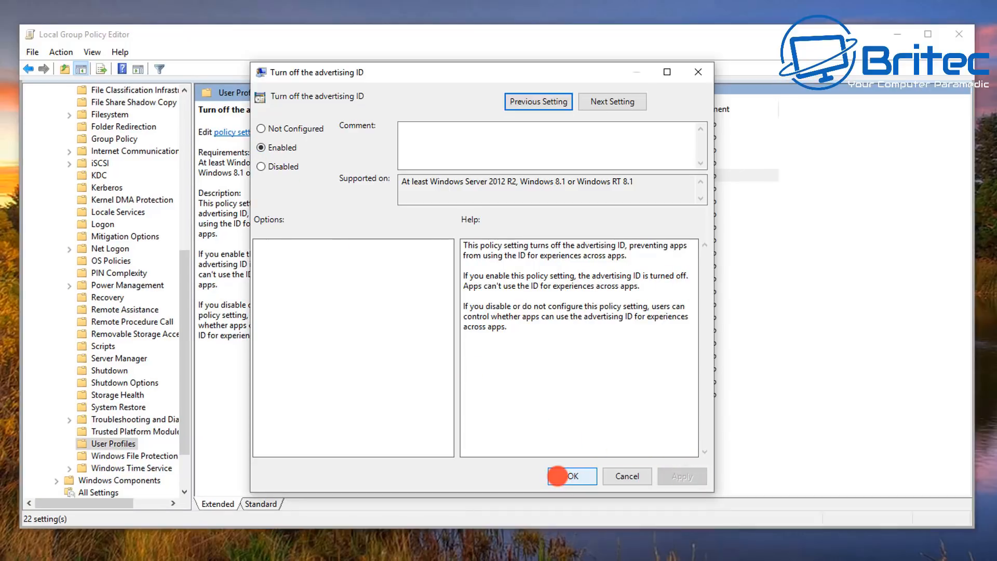
click(570, 474)
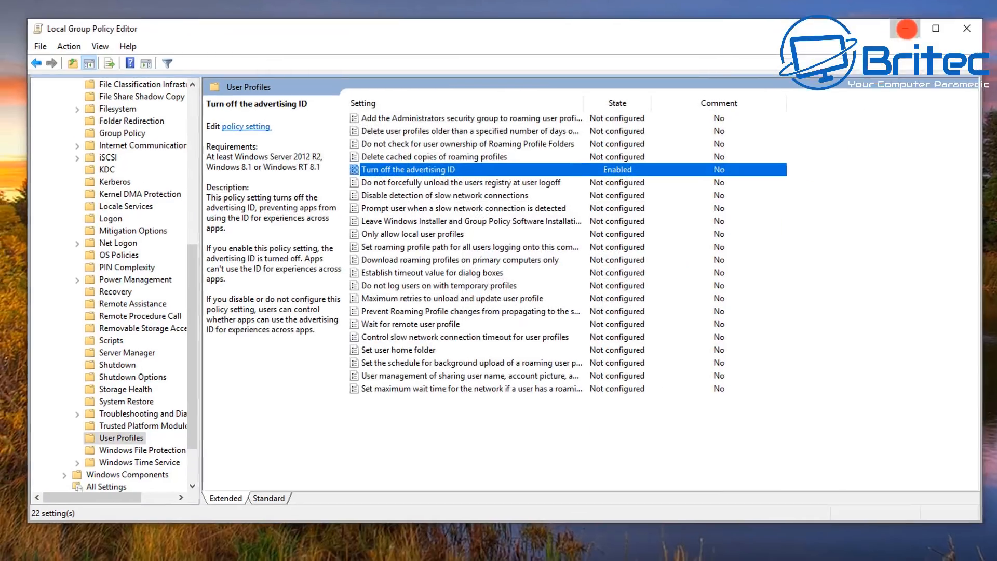
click(959, 34)
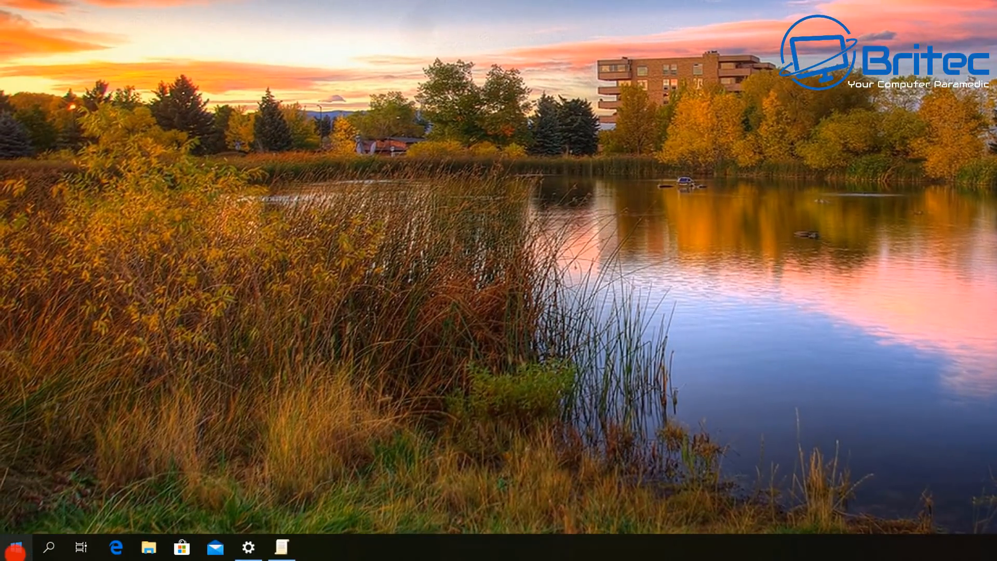
- Reload the General privacy page in Settings to check the advertising ID option
click(14, 550)
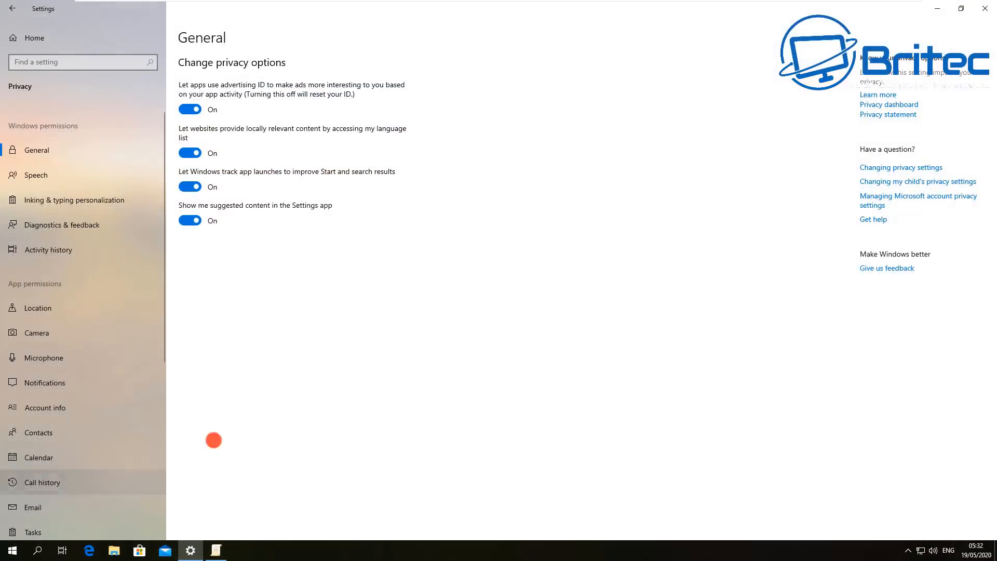
click(37, 176)
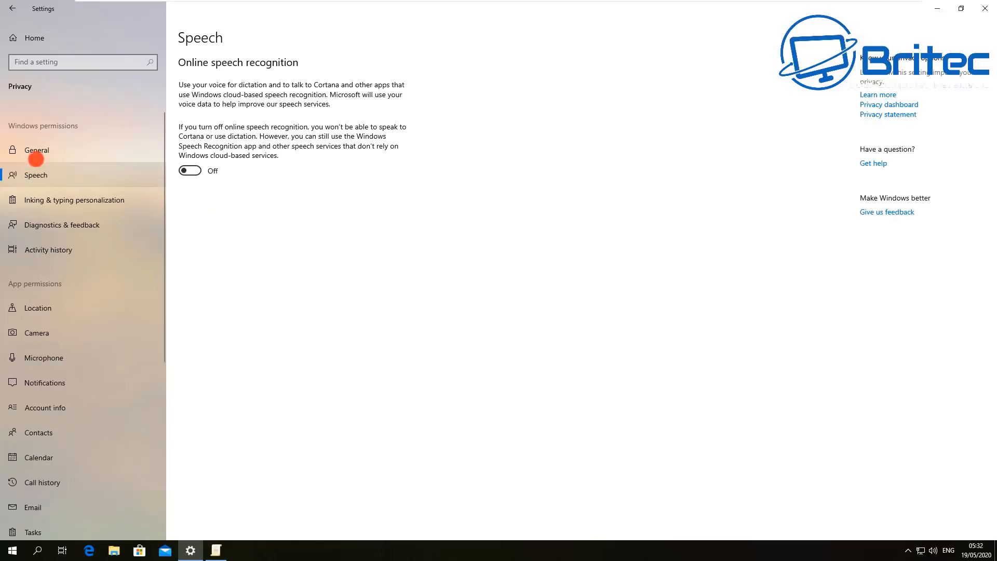
click(36, 151)
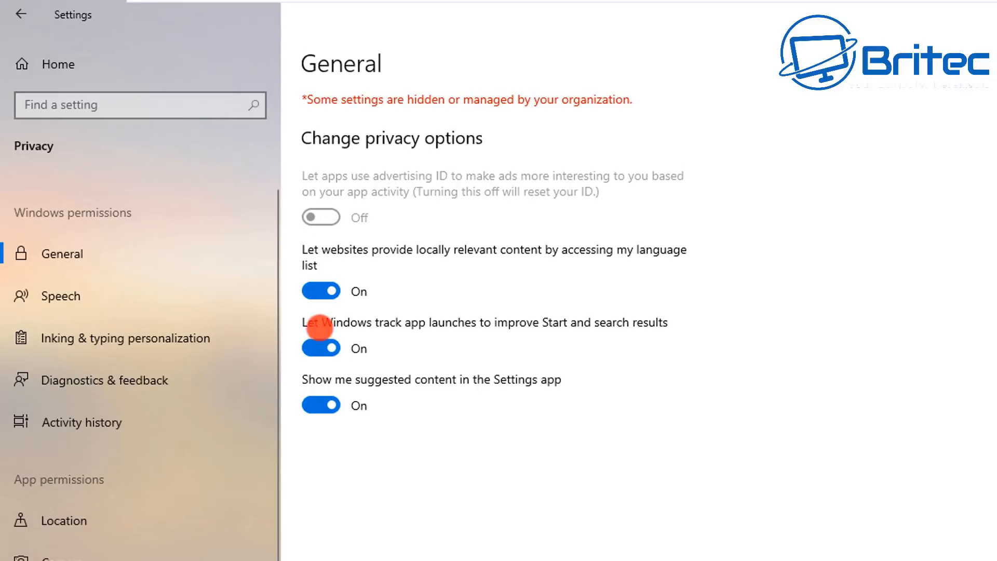
- Turn off app launch tracking, website access to the language list, and suggested content in the Settings app
click(318, 347)
click(315, 288)
click(310, 406)
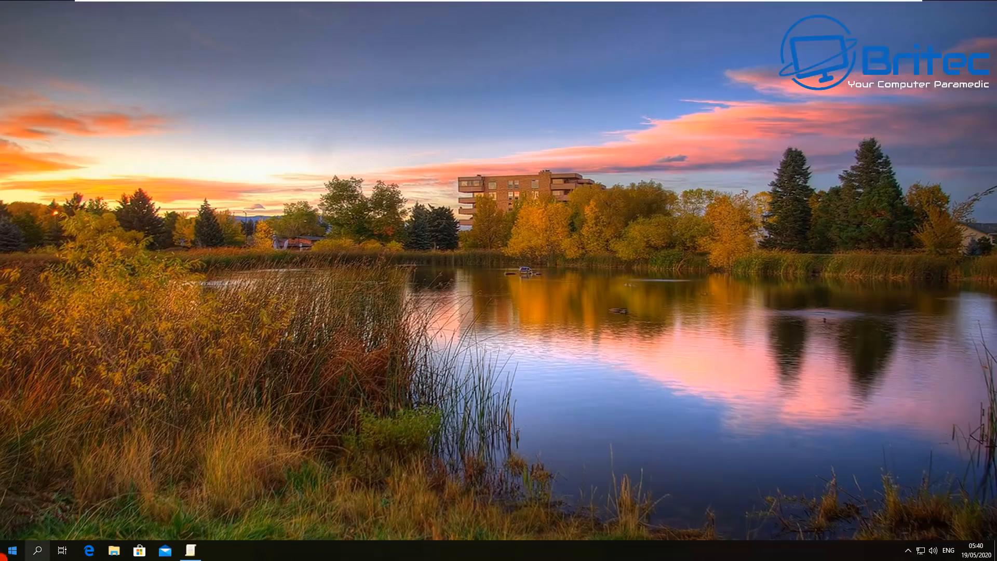
- Turn off app access to location on the Location privacy page of Settings, and minimize the window
click(13, 550)
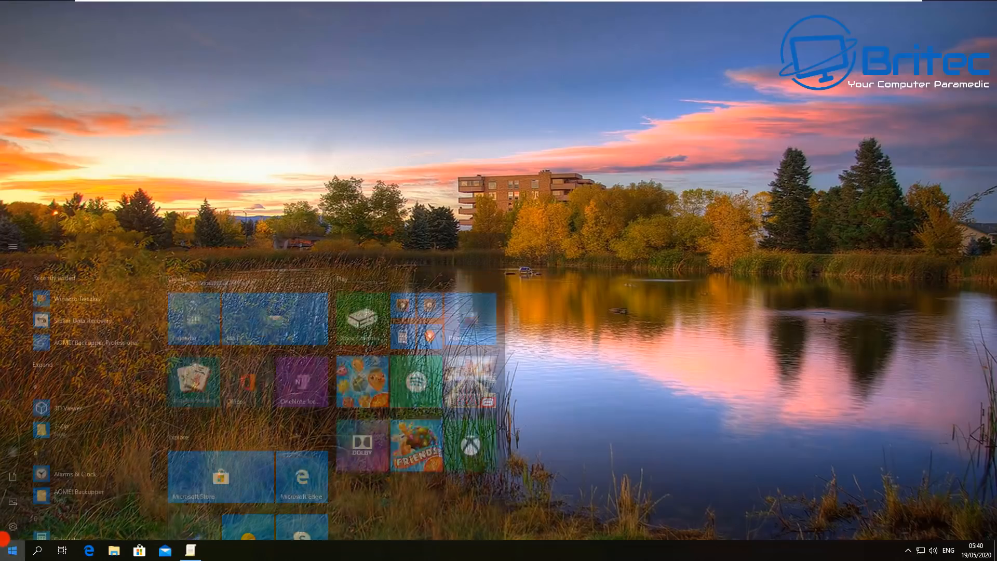
click(13, 503)
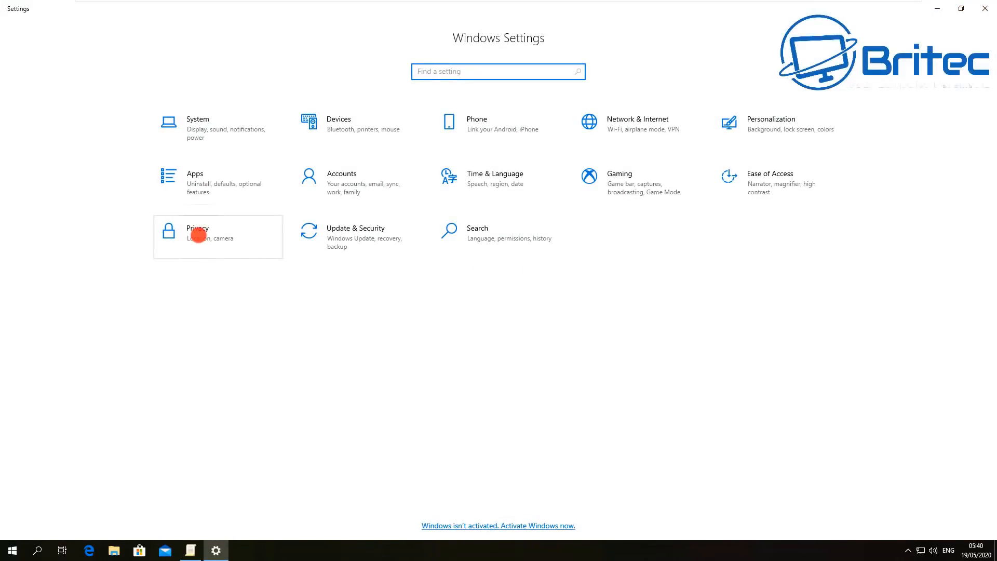
click(199, 235)
click(24, 307)
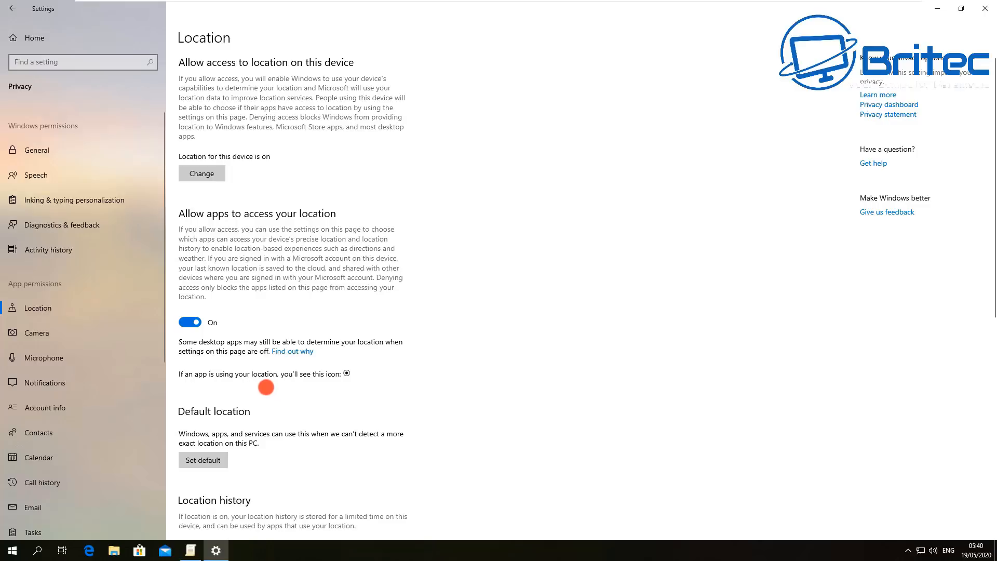
click(187, 322)
click(931, 9)
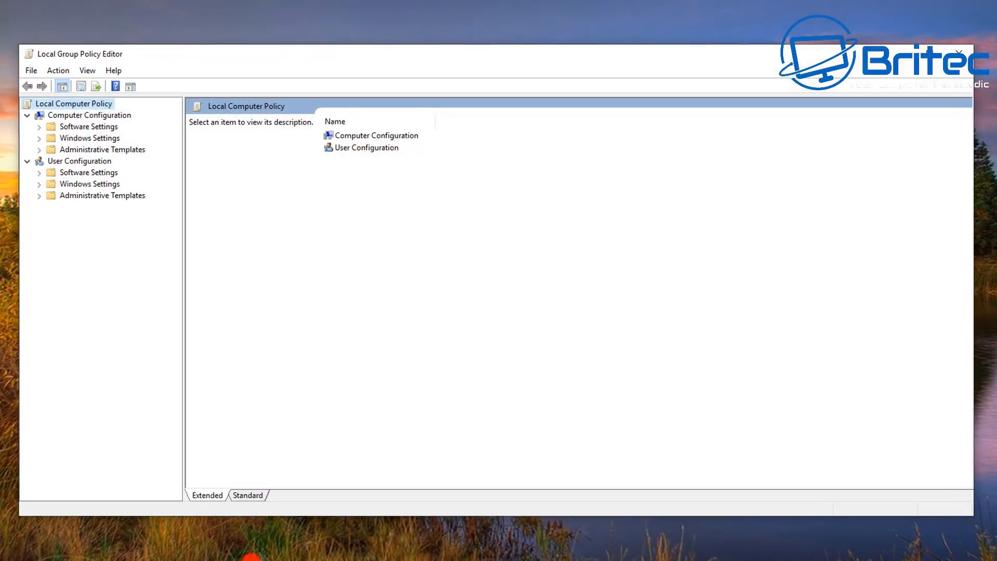
- In the Local Group Policy Editor, go to Location and Sensors under Computer Configuration, Administrative Templates, Windows Components
click(79, 115)
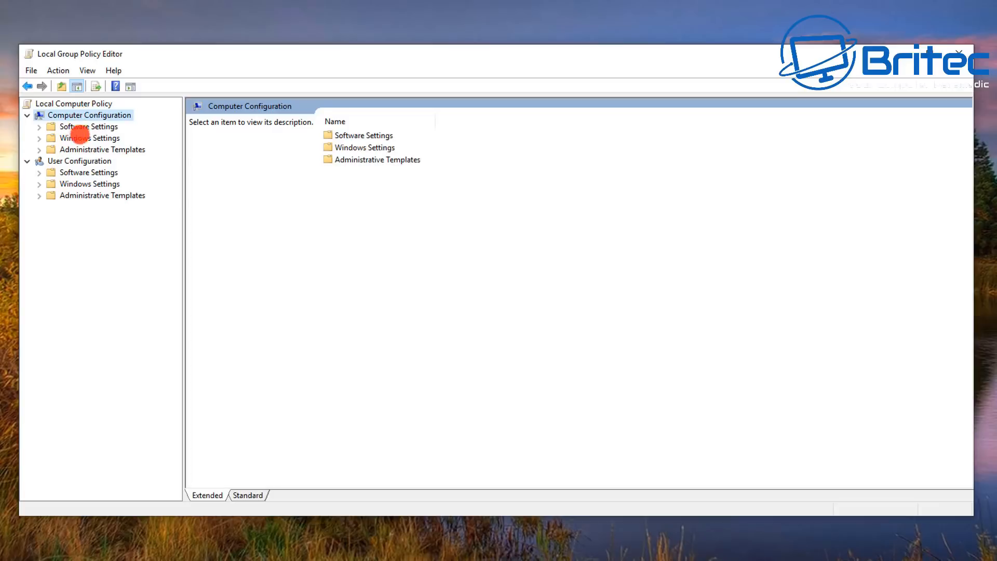
click(79, 151)
click(40, 150)
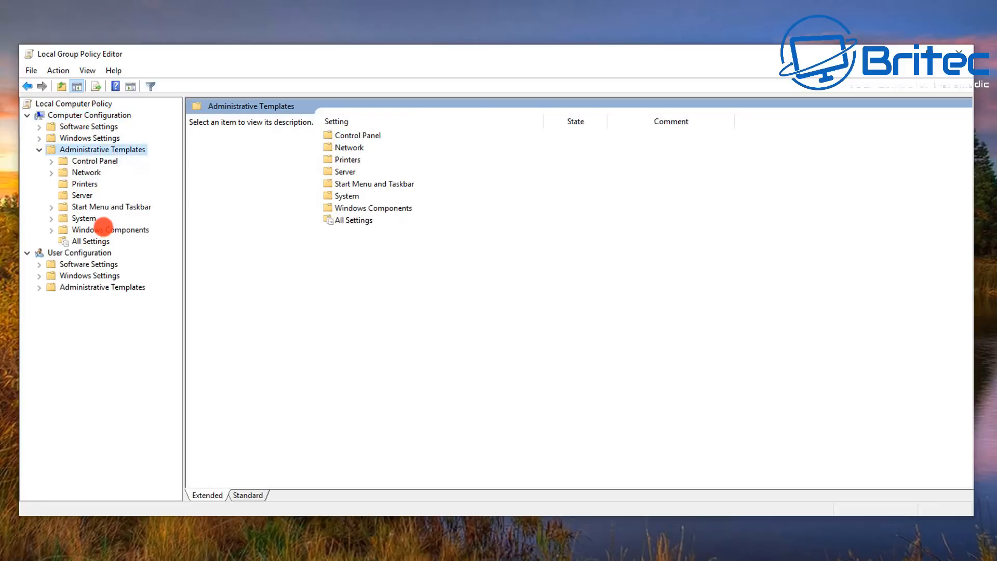
click(104, 230)
click(51, 229)
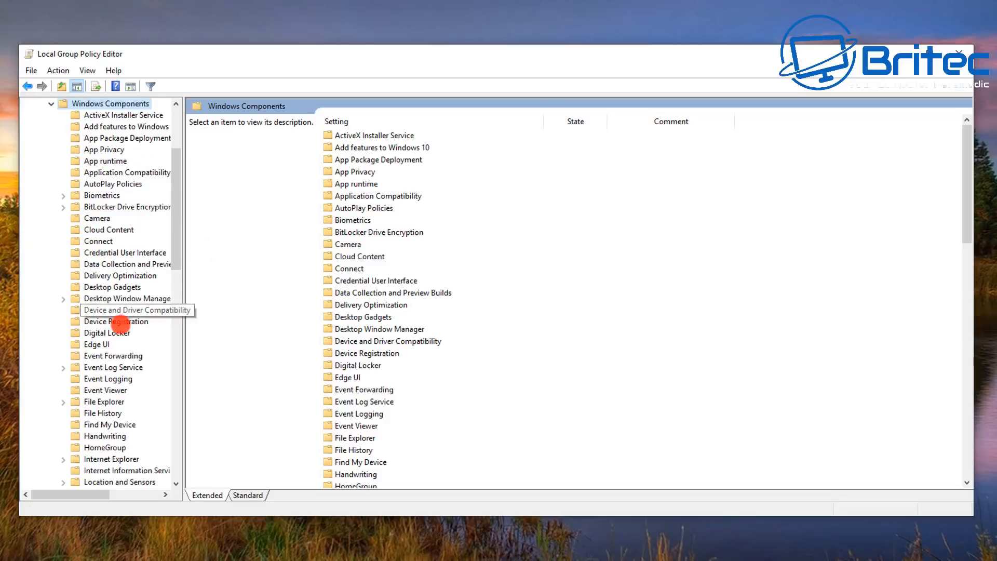
scroll(114, 367, down, 2)
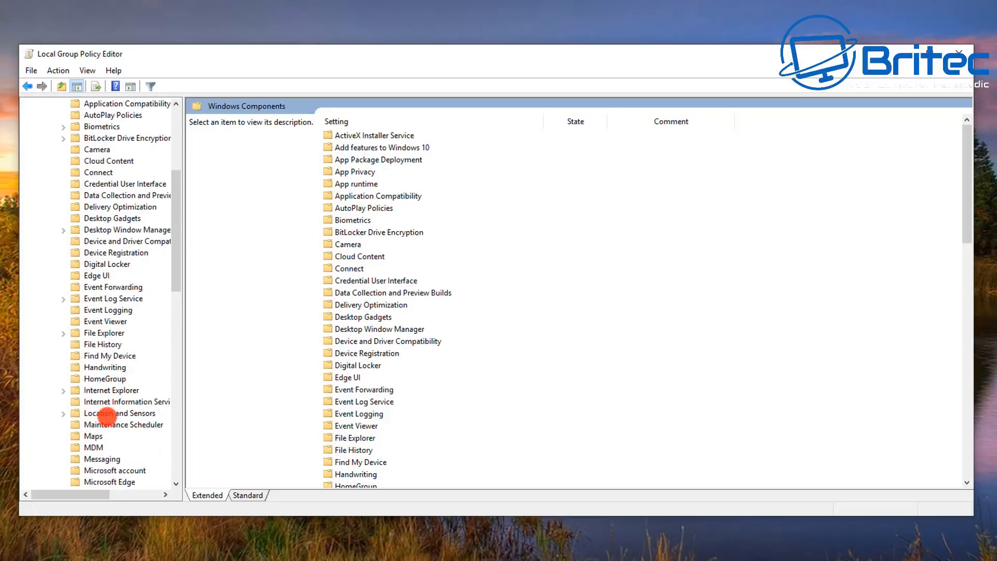
click(105, 413)
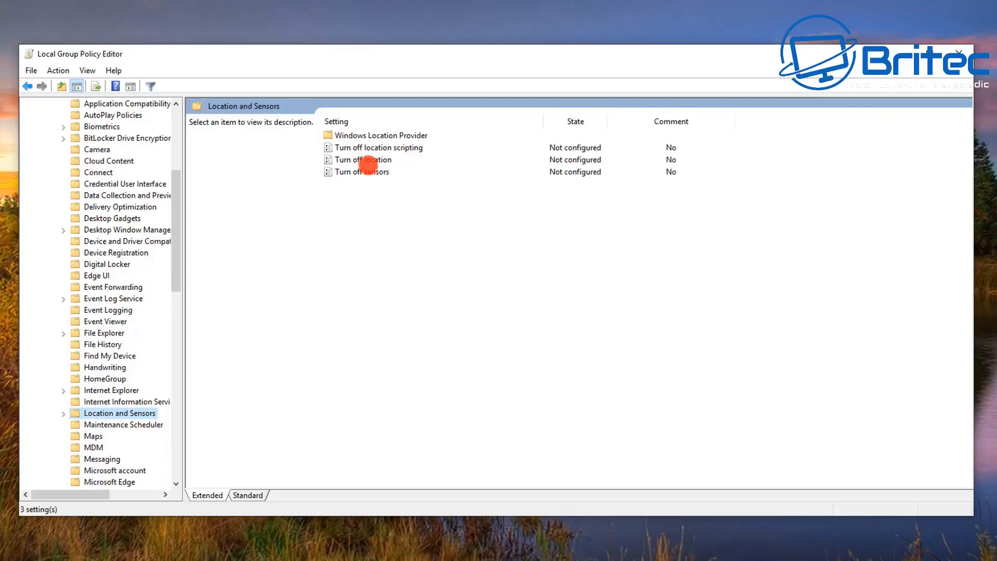
- Enable and apply the "Turn off location" policy in Location and Sensors
double_click(368, 160)
drag(263, 98, 557, 111)
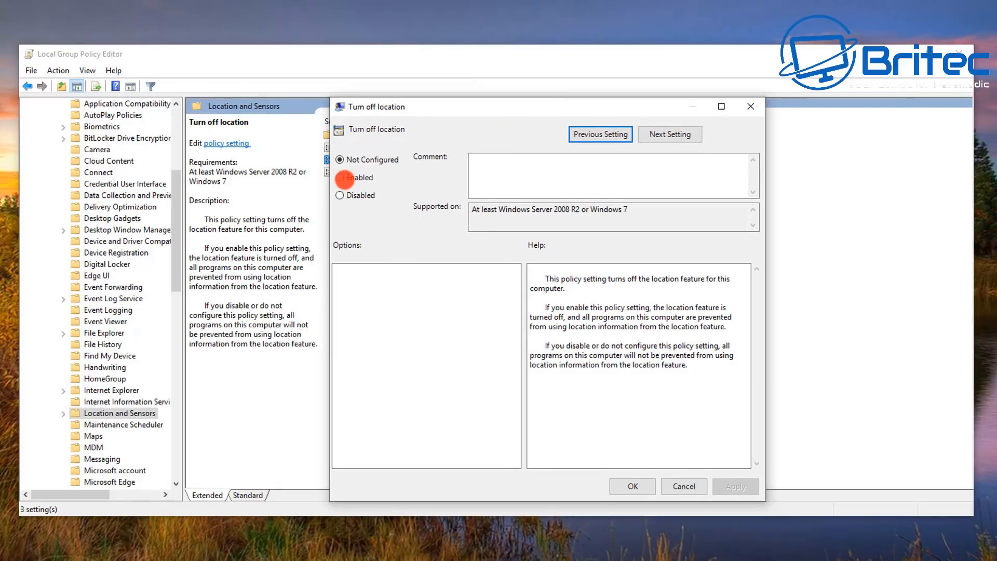
click(340, 179)
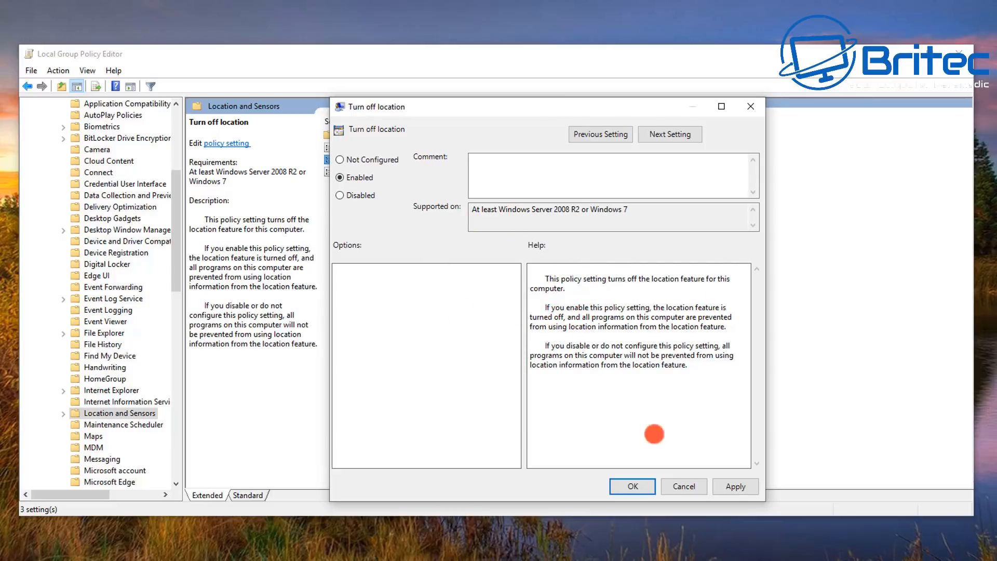
click(734, 486)
click(633, 486)
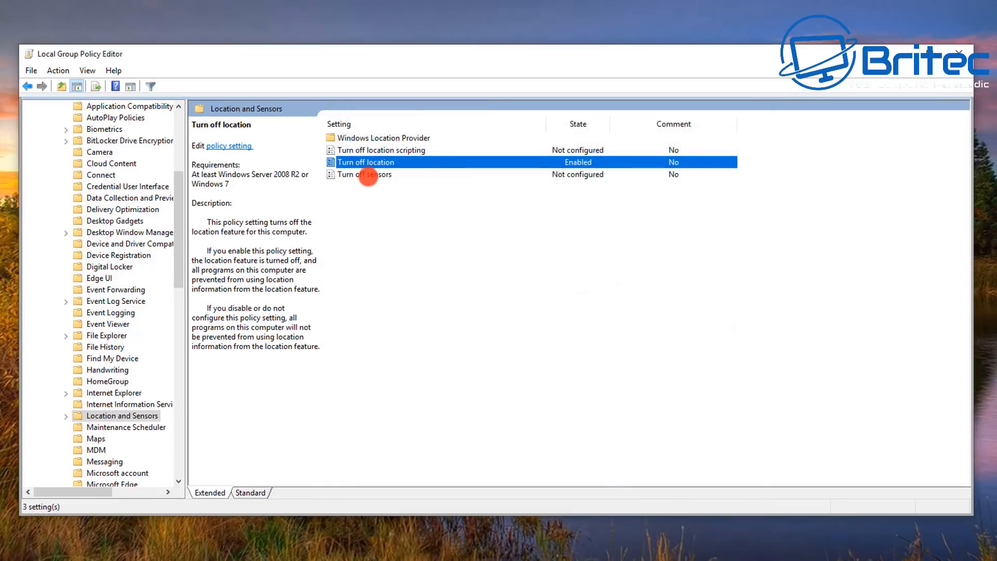
- Enable and apply the "Turn off sensors" policy in Location and Sensors
double_click(368, 175)
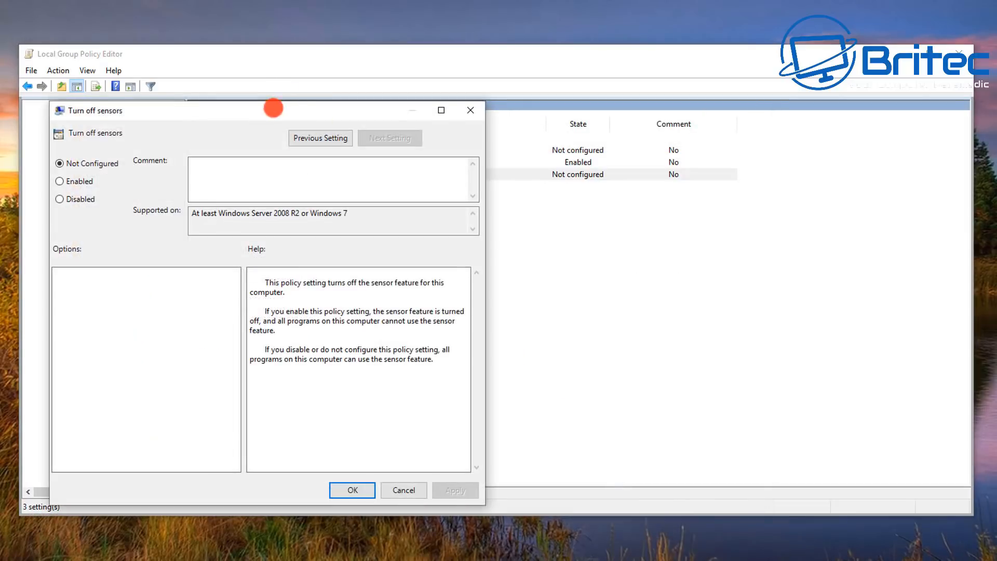
drag(270, 106, 531, 115)
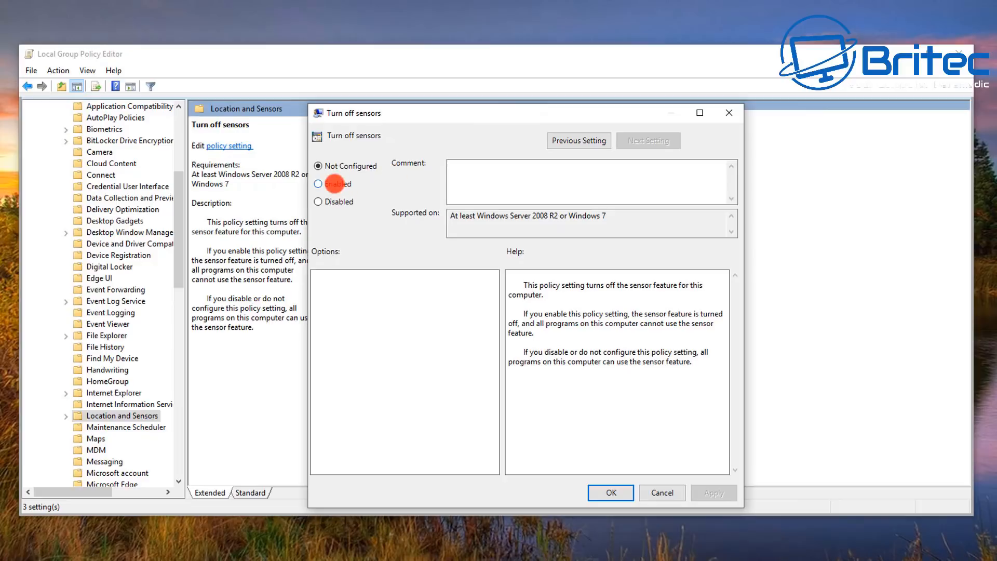
click(335, 185)
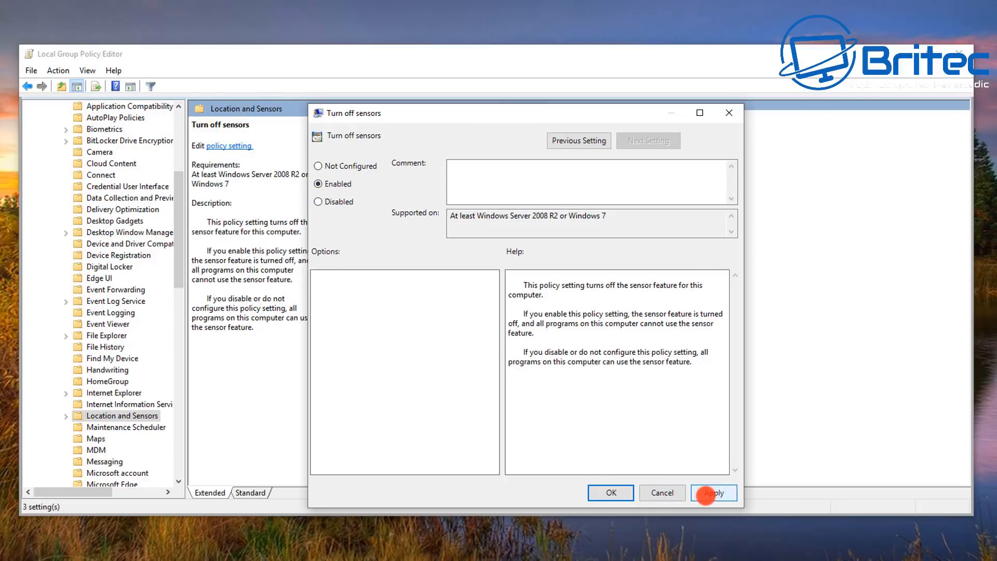
click(706, 495)
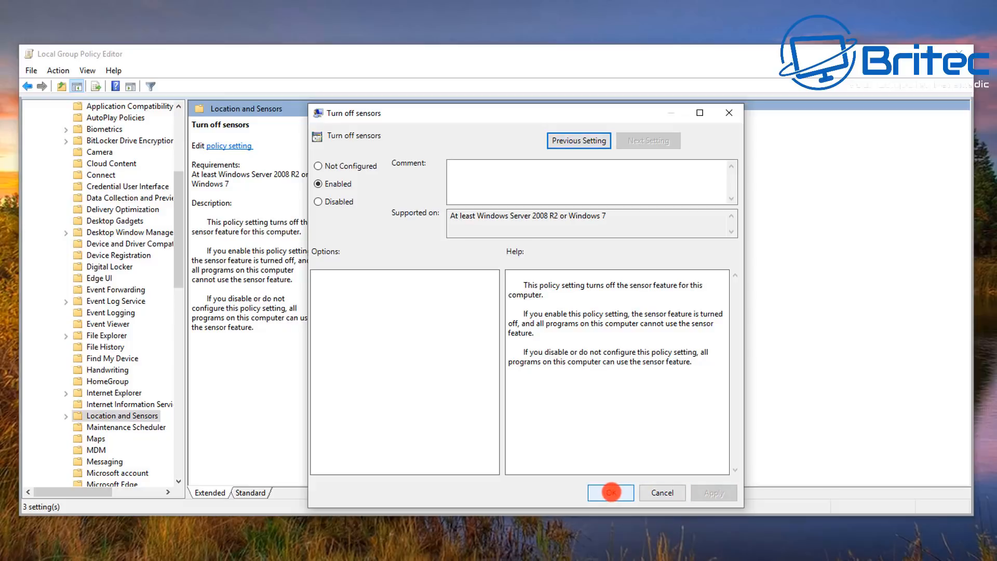
click(611, 492)
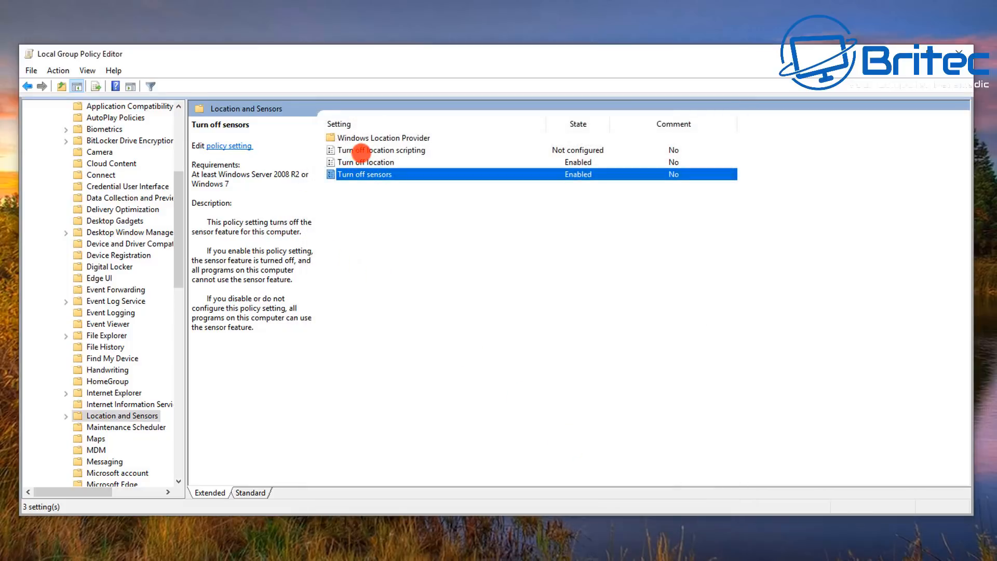
- Enable and apply the "Turn off location scripting" policy in Location and Sensors
click(360, 150)
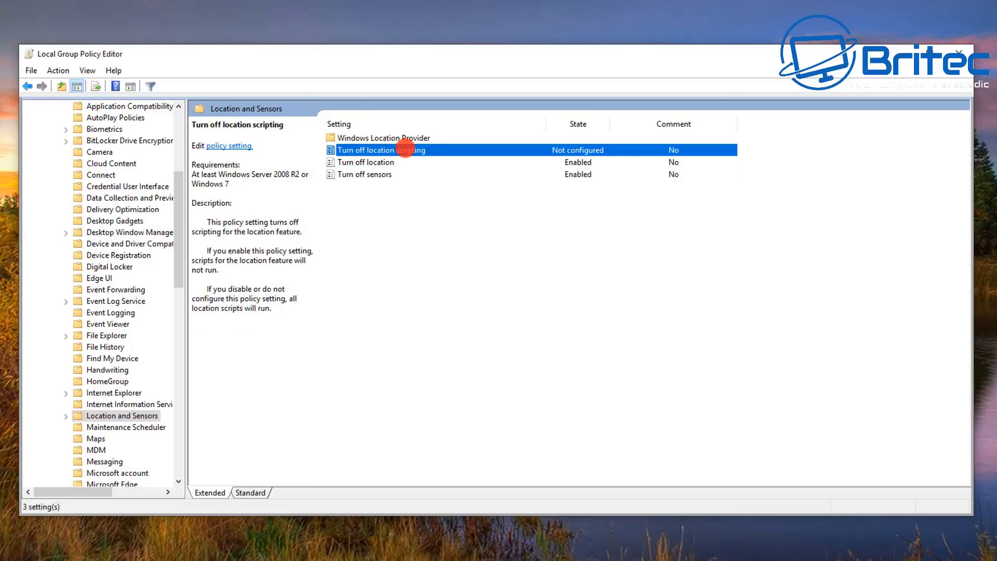
double_click(406, 150)
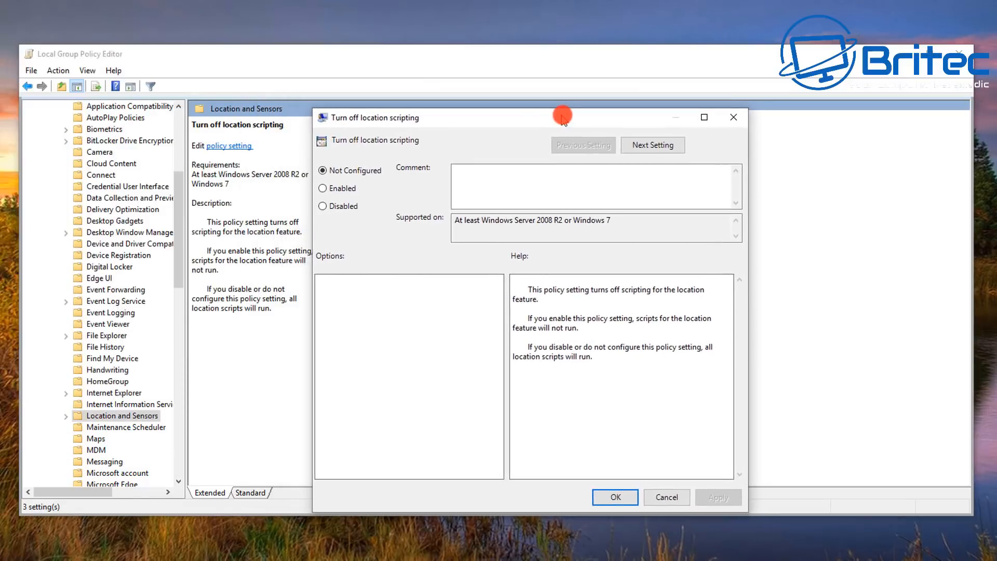
drag(562, 115, 564, 115)
click(341, 188)
click(697, 498)
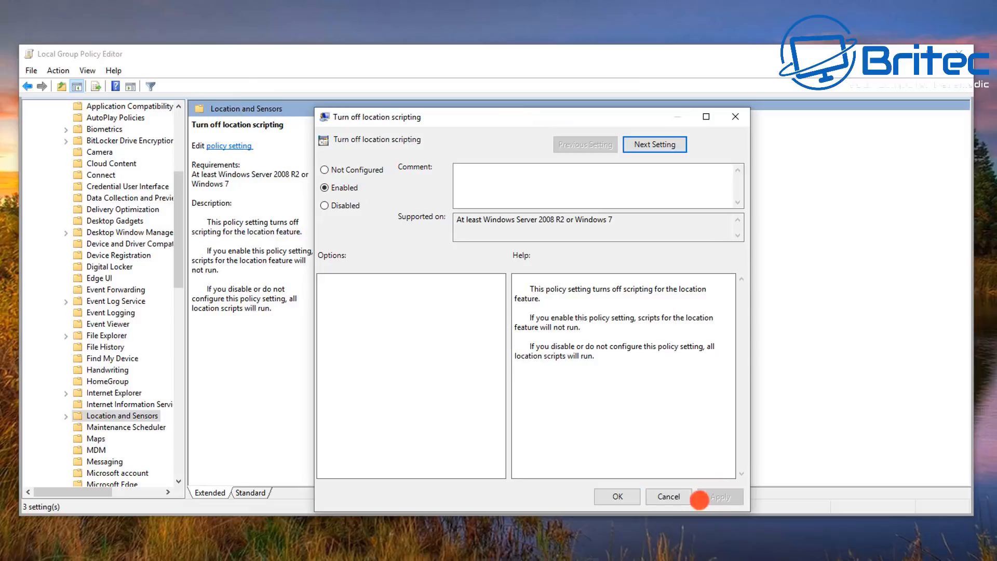
click(611, 496)
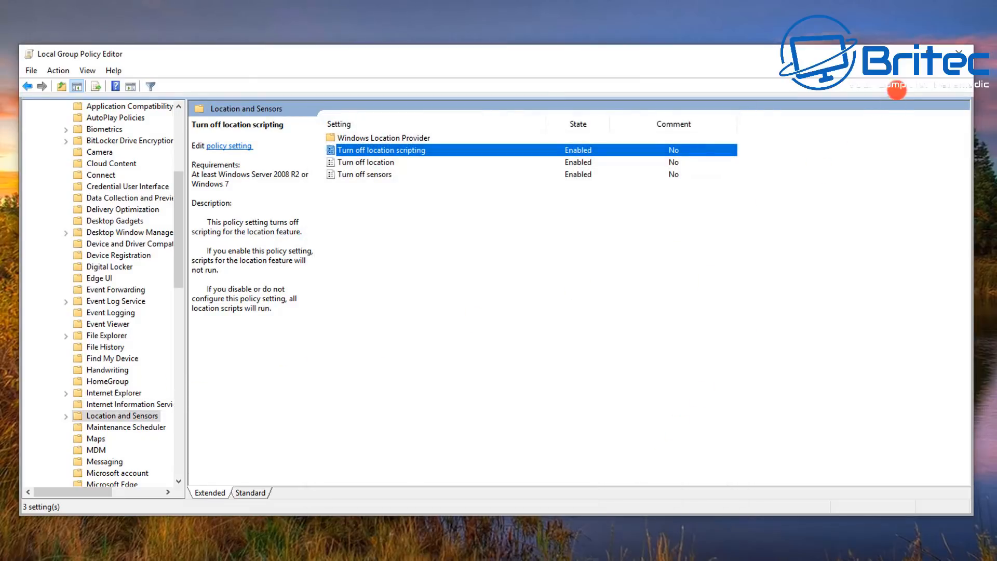
- Switch to the Location privacy page in Settings, clear the device's location history, check the per-app location access, and minimize the window
click(904, 48)
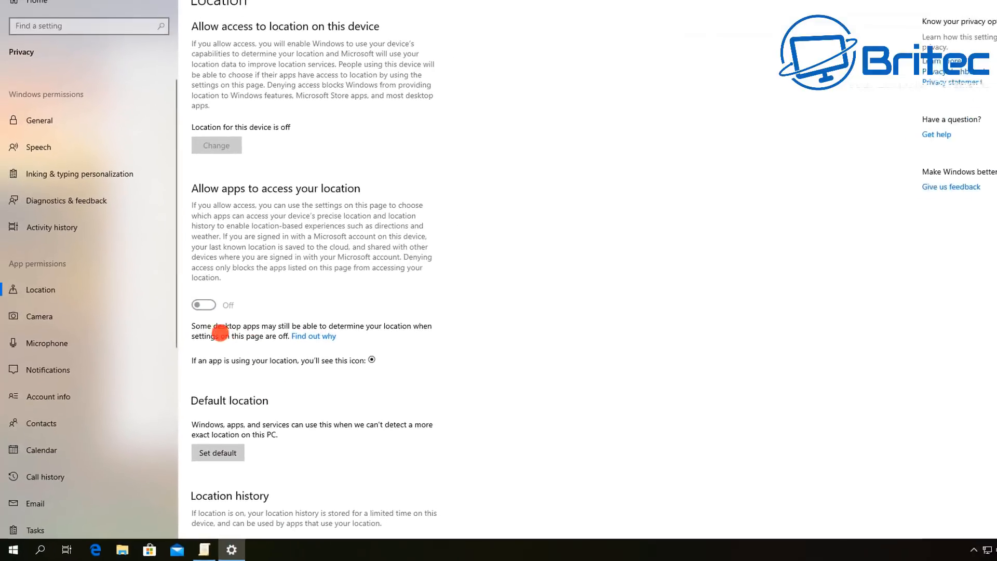
click(29, 331)
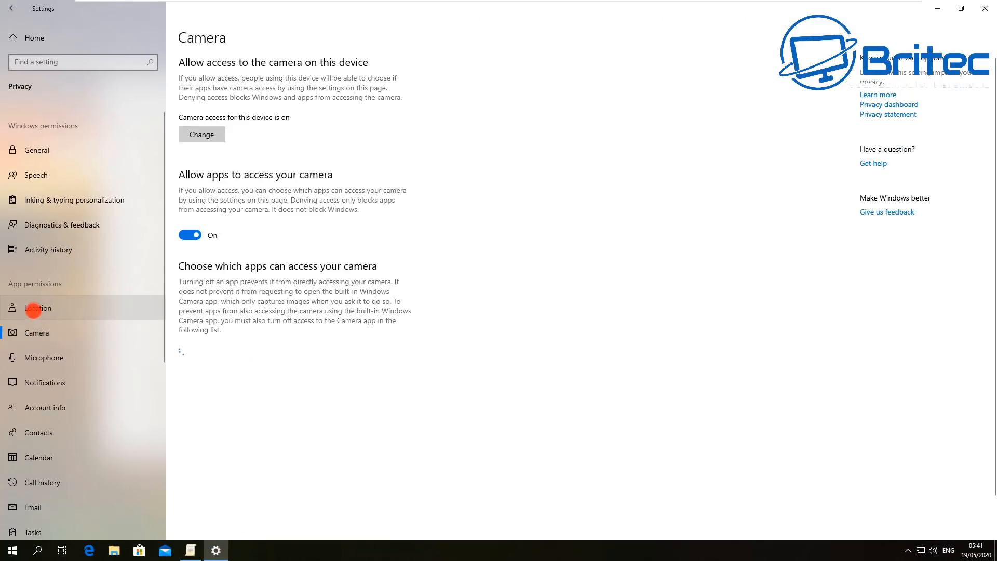
click(29, 307)
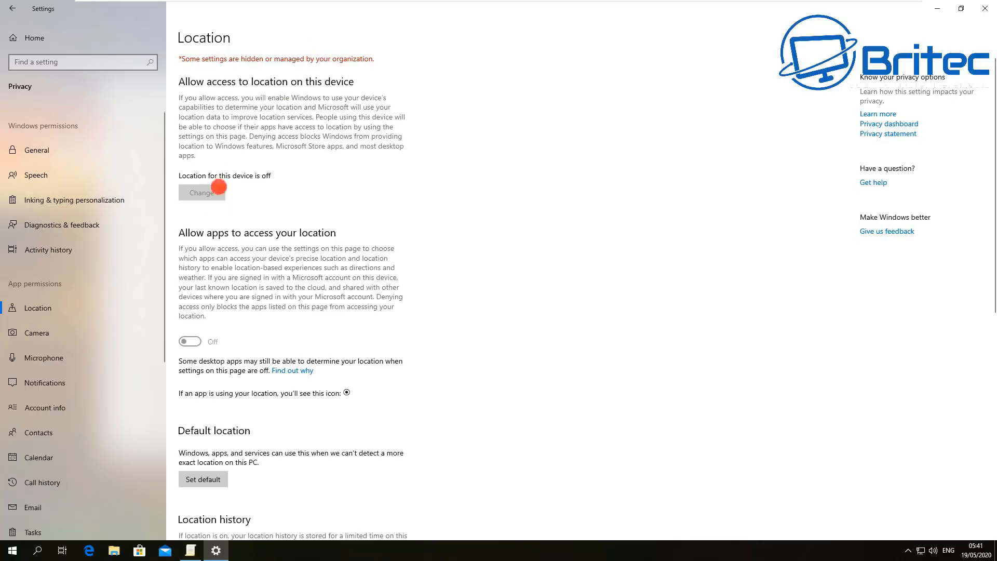
scroll(229, 338, down, 5)
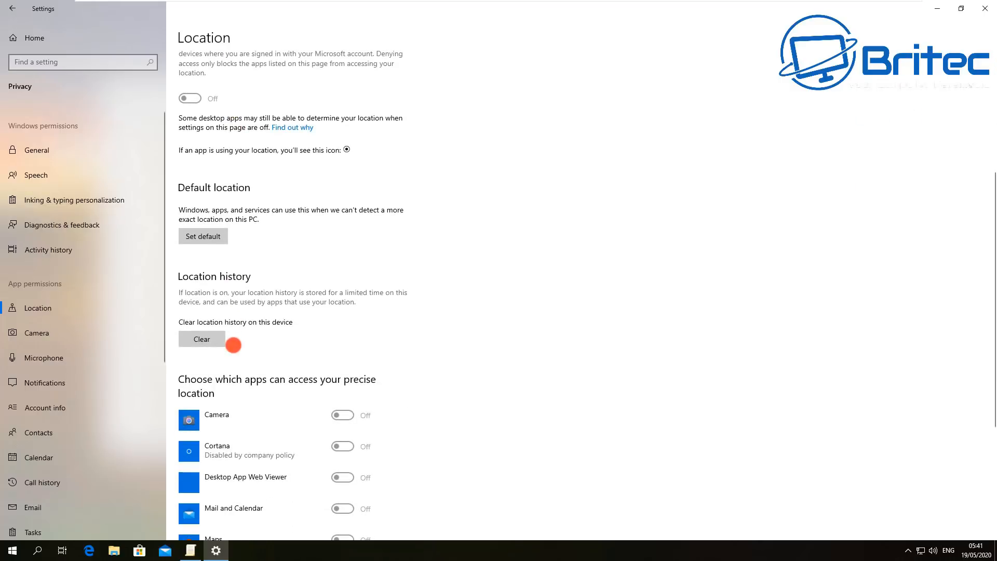
click(206, 339)
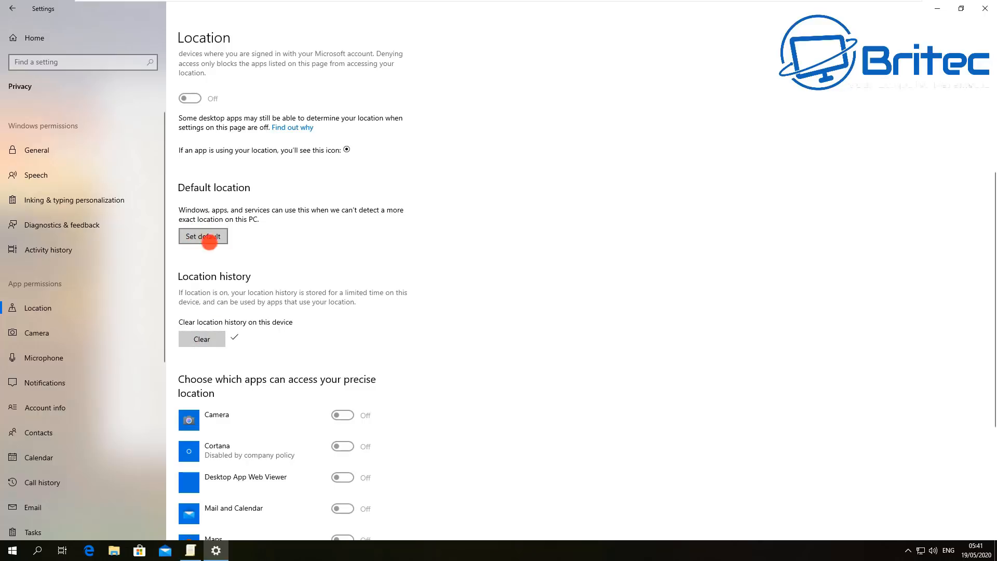
scroll(242, 247, down, 5)
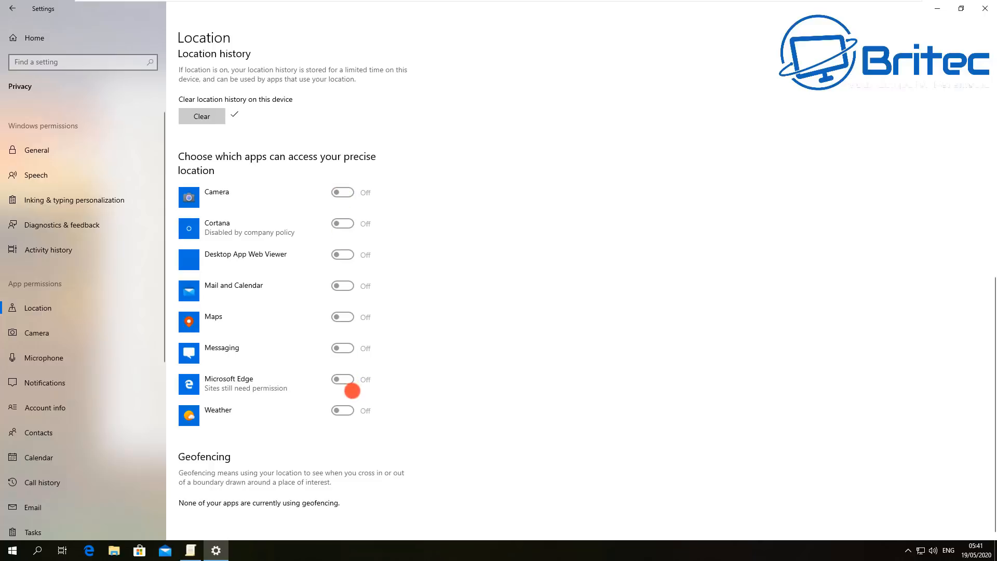
scroll(349, 395, up, 10)
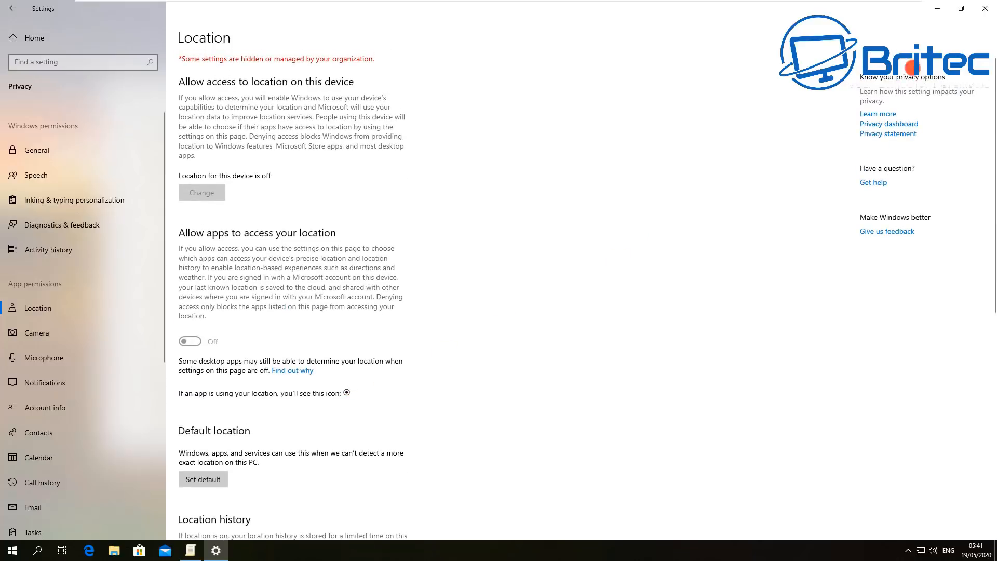
click(937, 9)
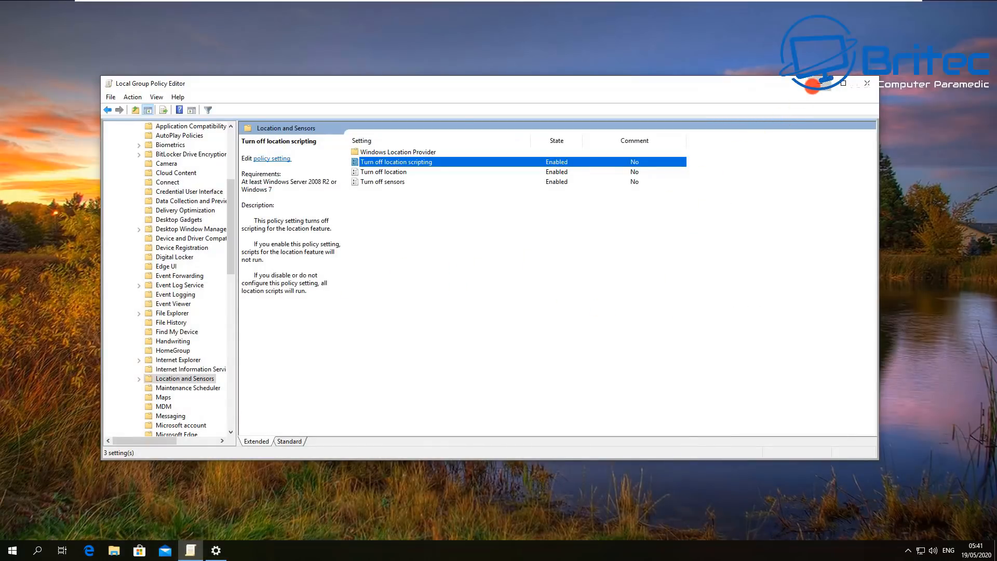
- Return to Settings and review the diagnostic data options on the Diagnostics & feedback privacy page
click(816, 84)
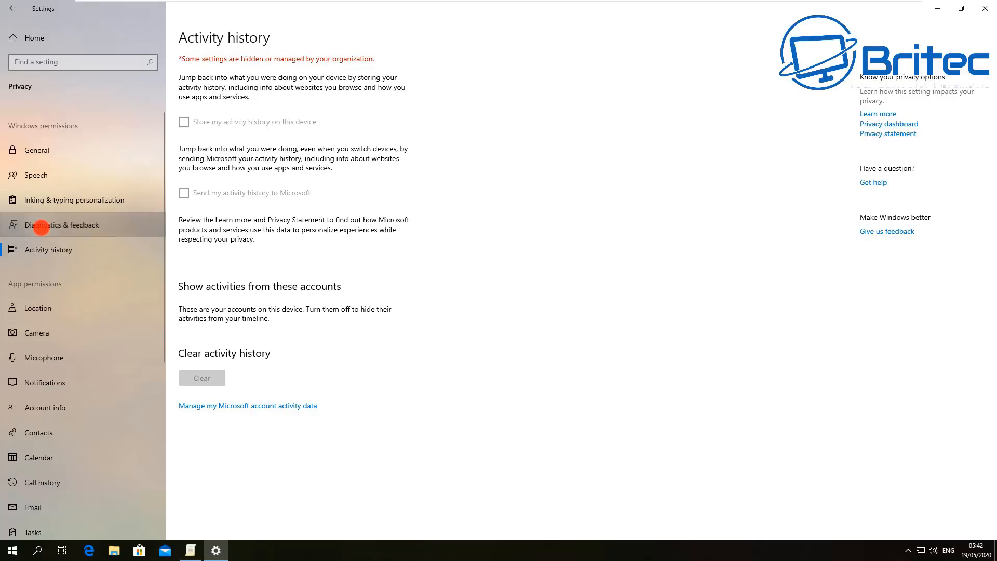
click(37, 229)
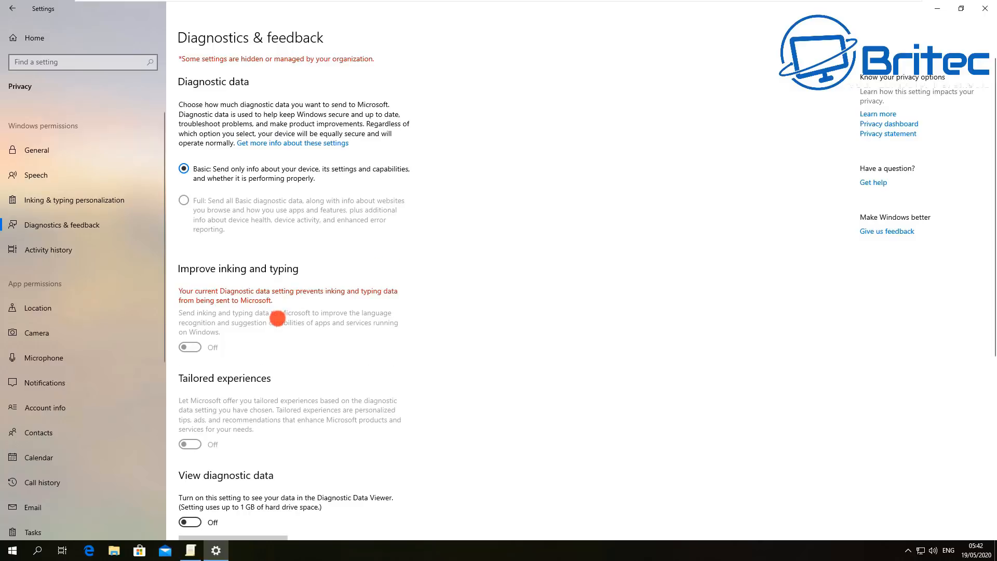
scroll(277, 318, down, 3)
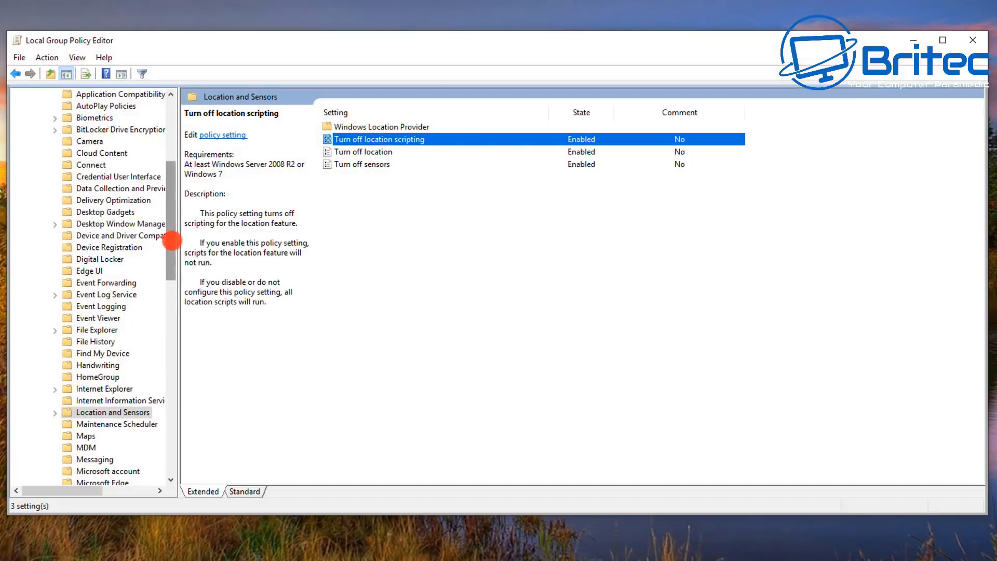
- In the Local Group Policy Editor, go to Search under Computer Configuration, Administrative Templates, Windows Components
drag(173, 263, 31, 204)
click(43, 224)
click(30, 141)
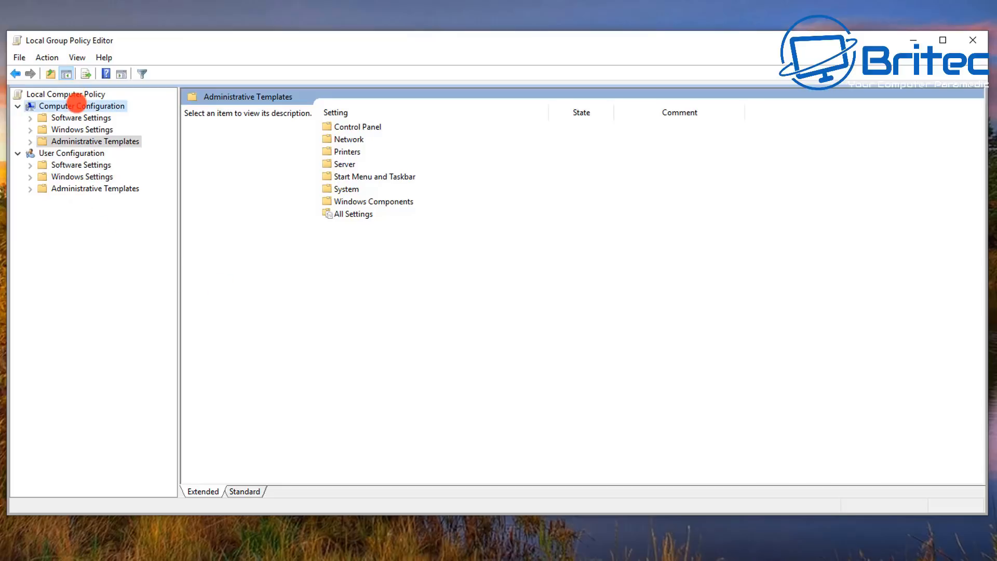
click(77, 105)
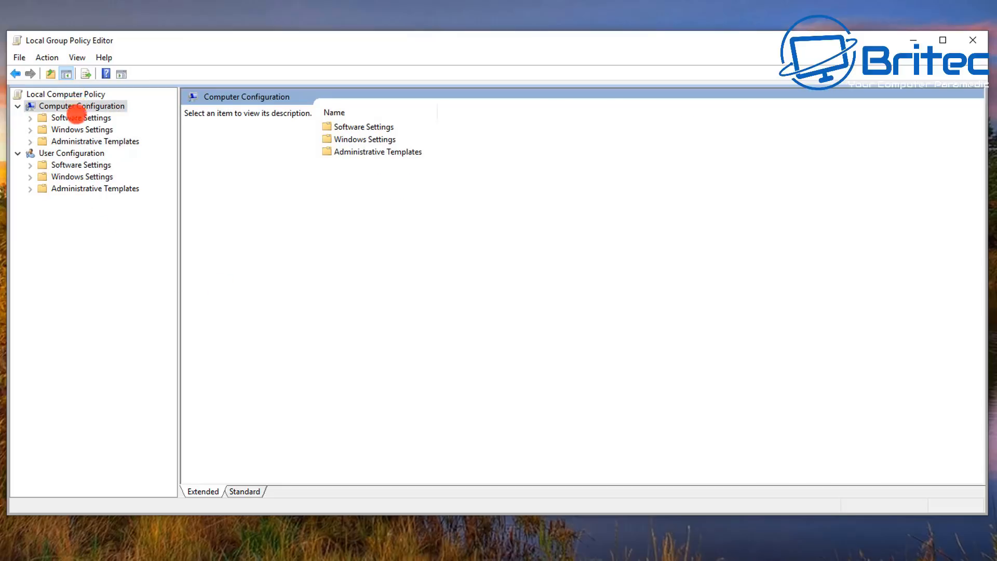
click(67, 141)
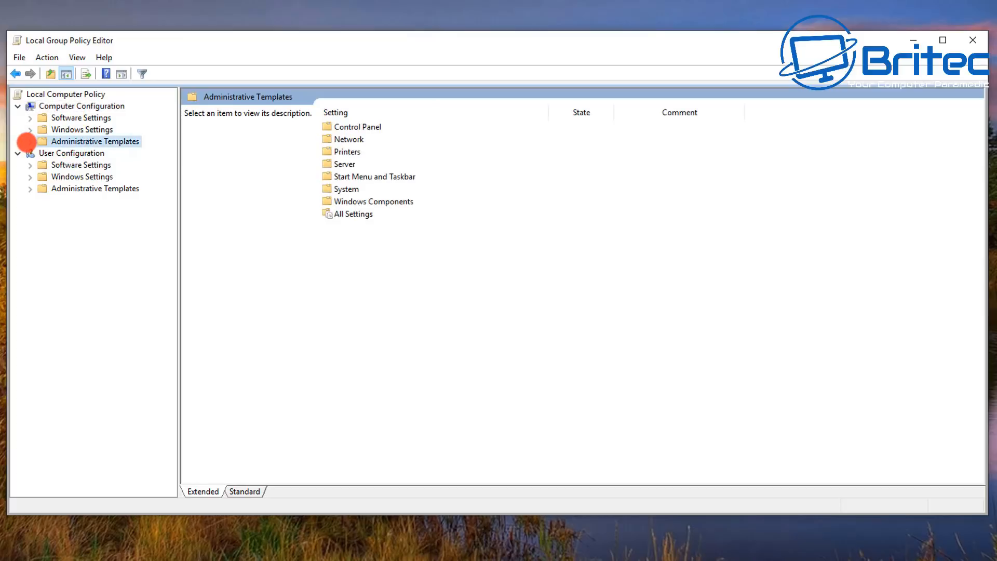
click(30, 141)
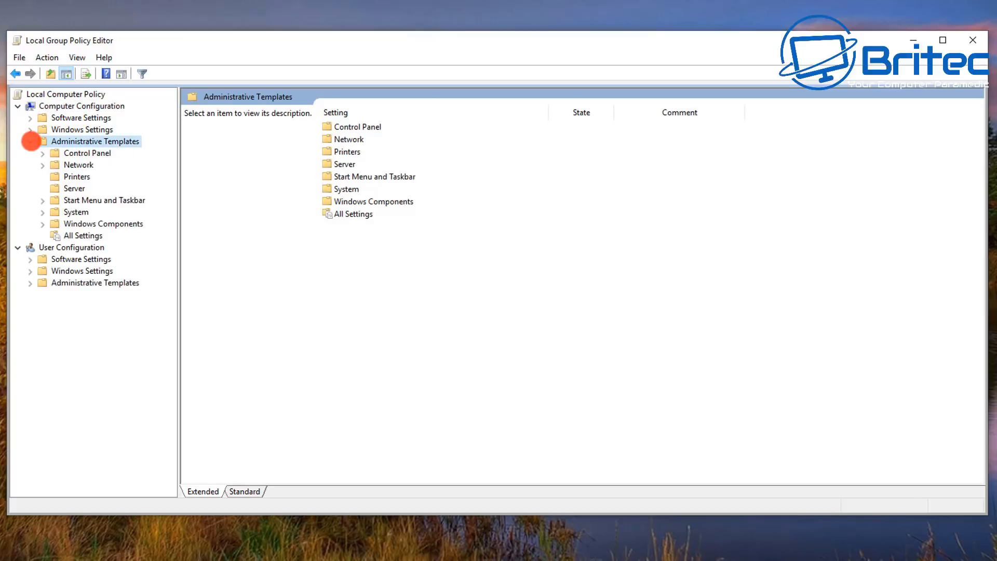
click(76, 223)
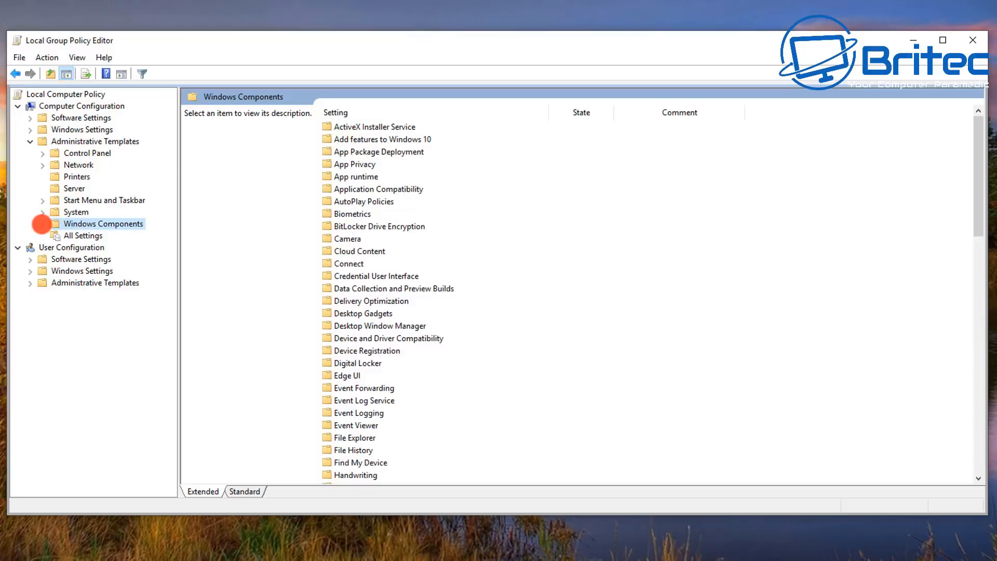
click(42, 224)
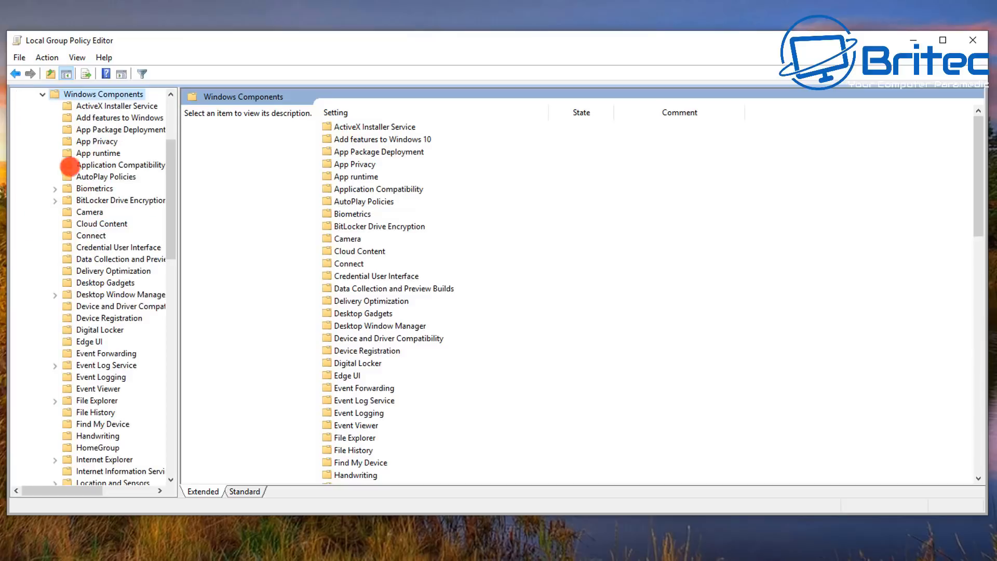
scroll(91, 419, down, 2)
scroll(91, 419, down, 6)
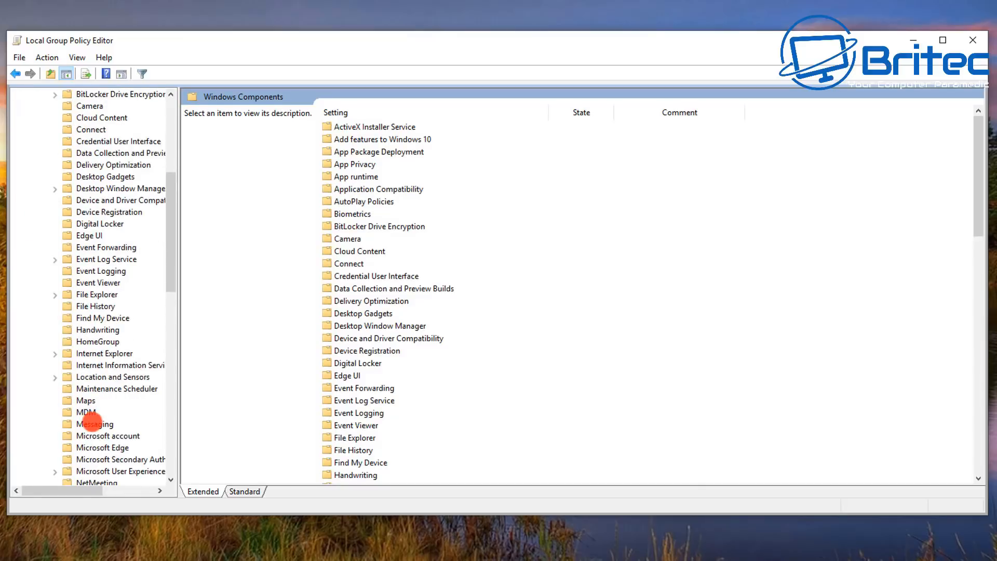
click(87, 412)
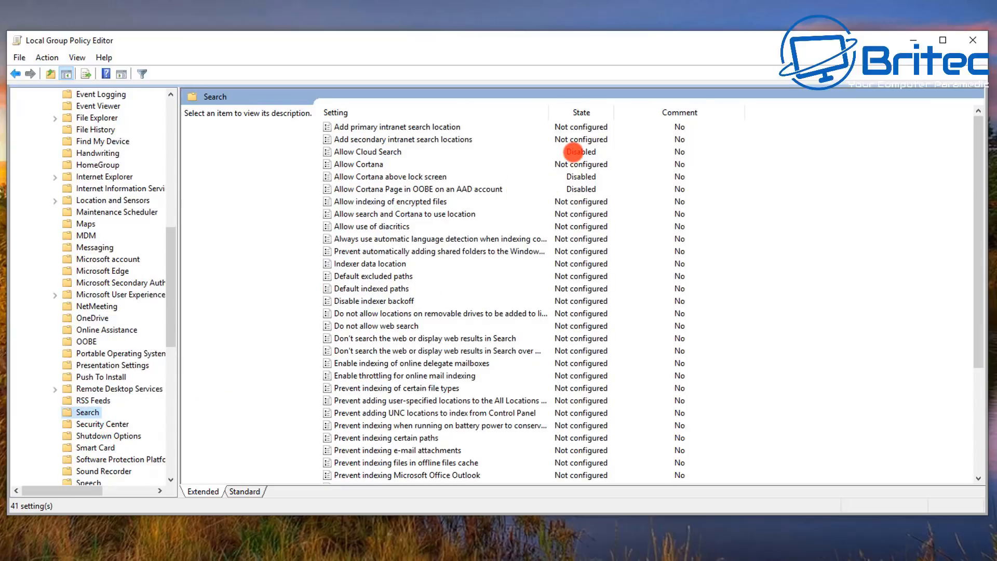
- Set the "Allow Cloud Search" policy to Enabled with the Cloud Search Setting "Disable Cloud Search", and apply it
click(372, 152)
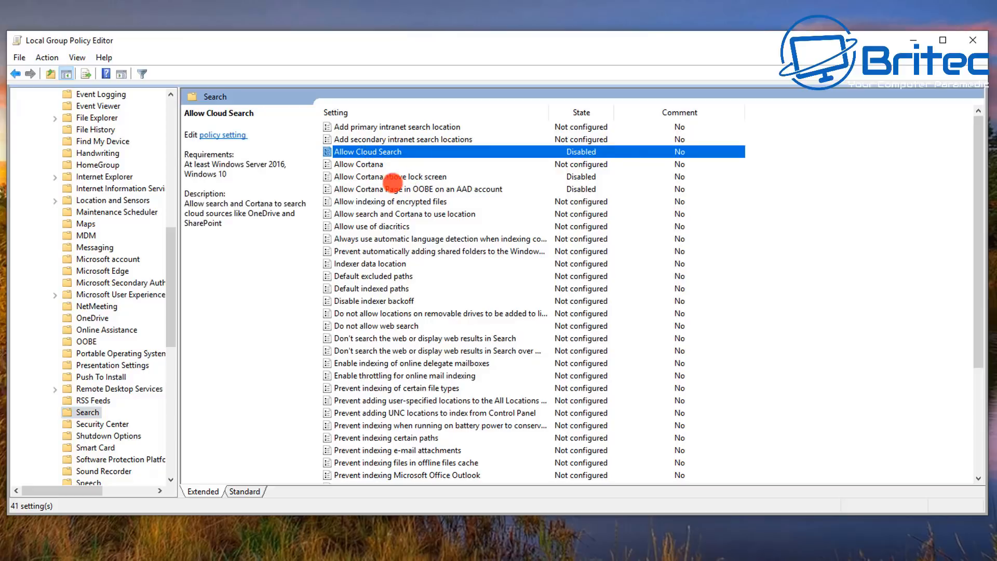
click(391, 177)
click(390, 189)
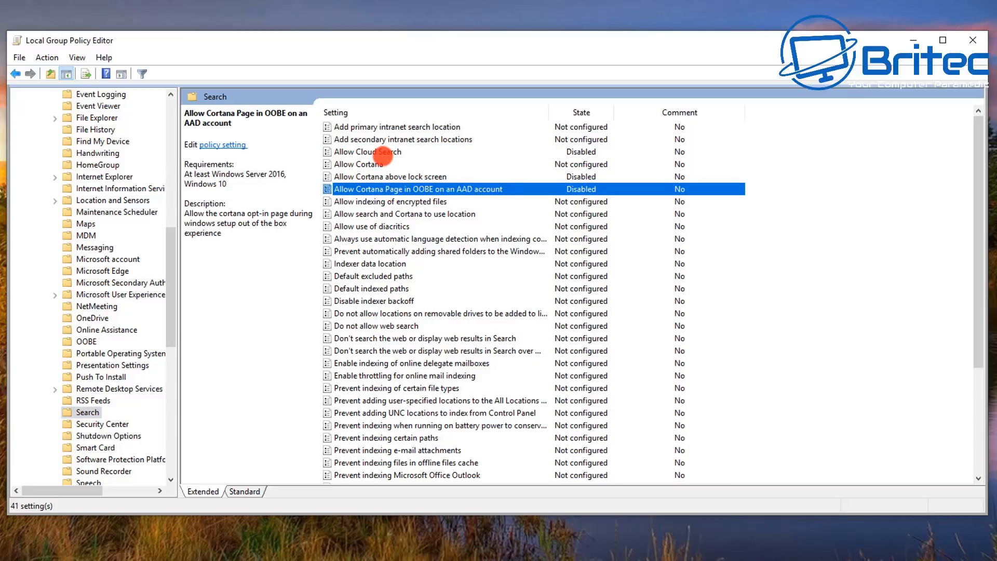
double_click(382, 152)
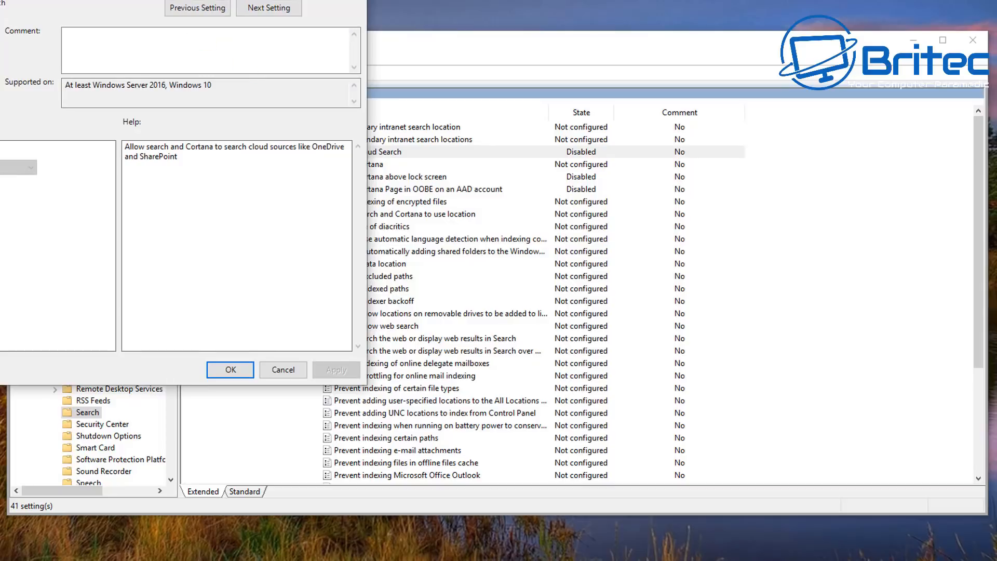
drag(117, 0, 514, 92)
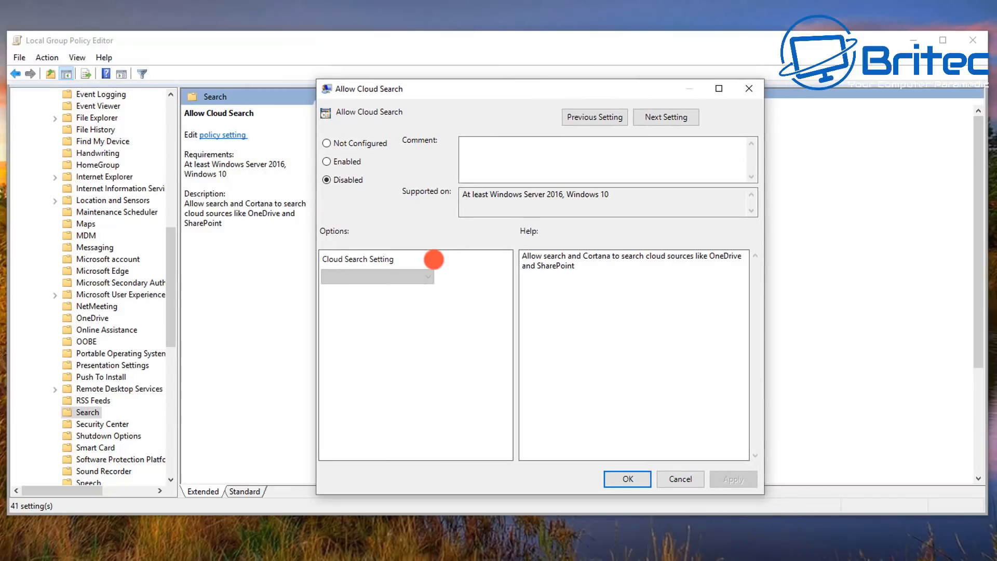
click(332, 162)
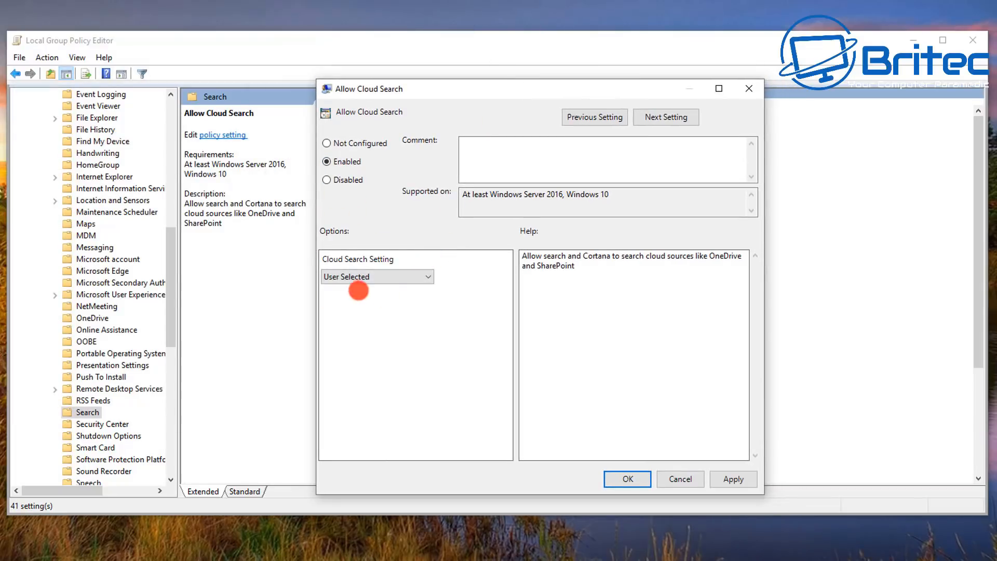
click(423, 273)
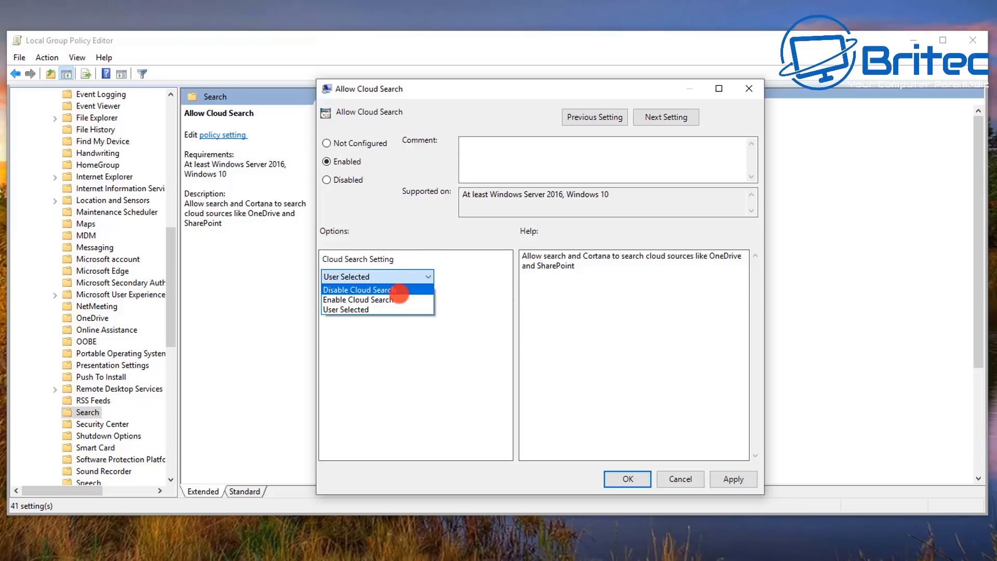
click(400, 290)
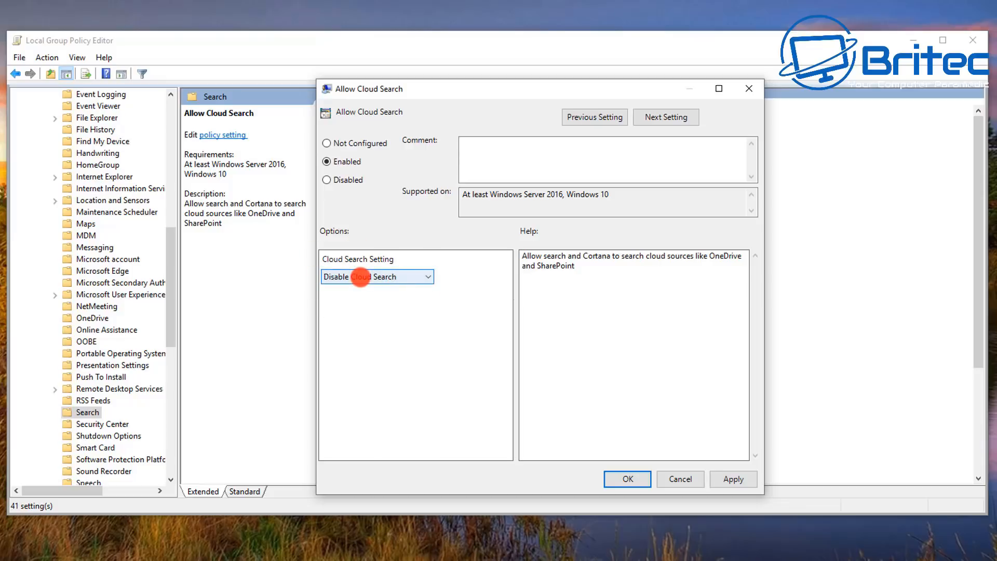
click(731, 478)
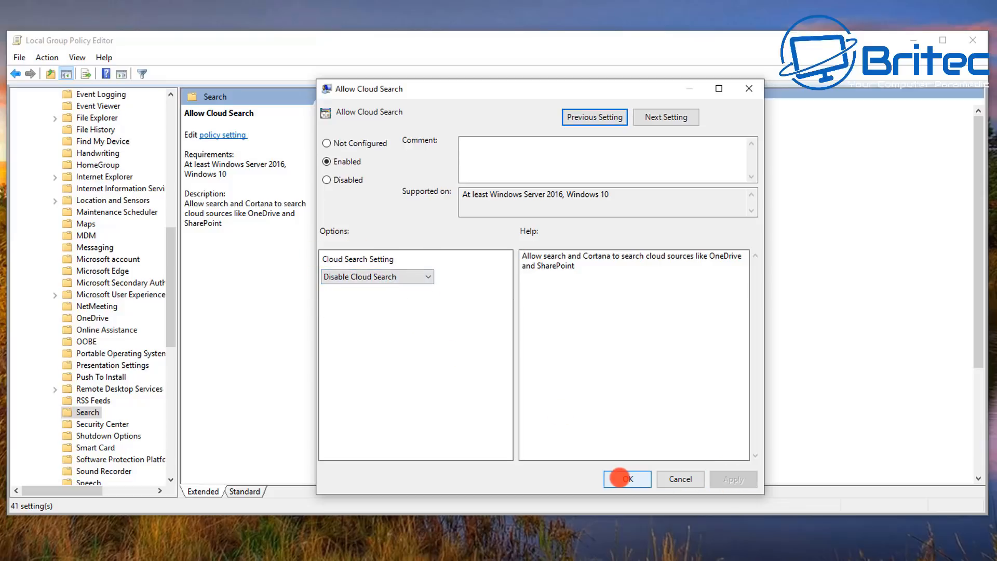
click(626, 478)
- Set the "Allow Cortana" policy in Search to Disabled and apply it
double_click(368, 165)
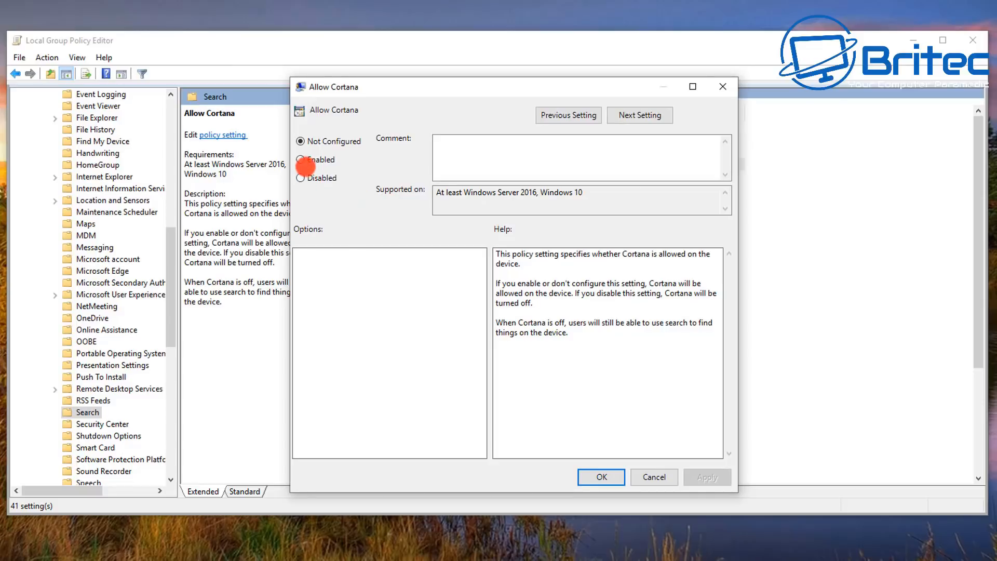
click(305, 162)
click(302, 178)
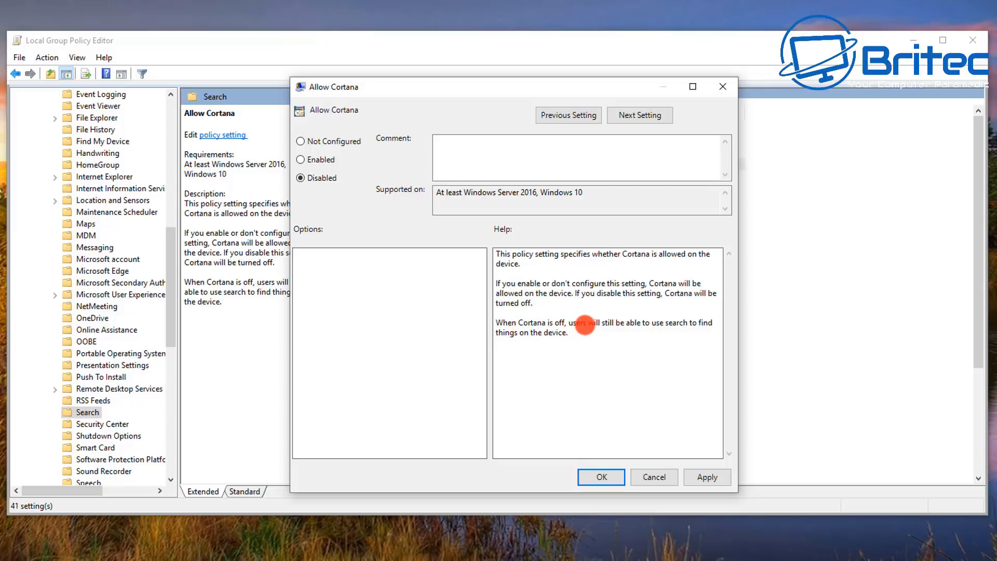
click(707, 477)
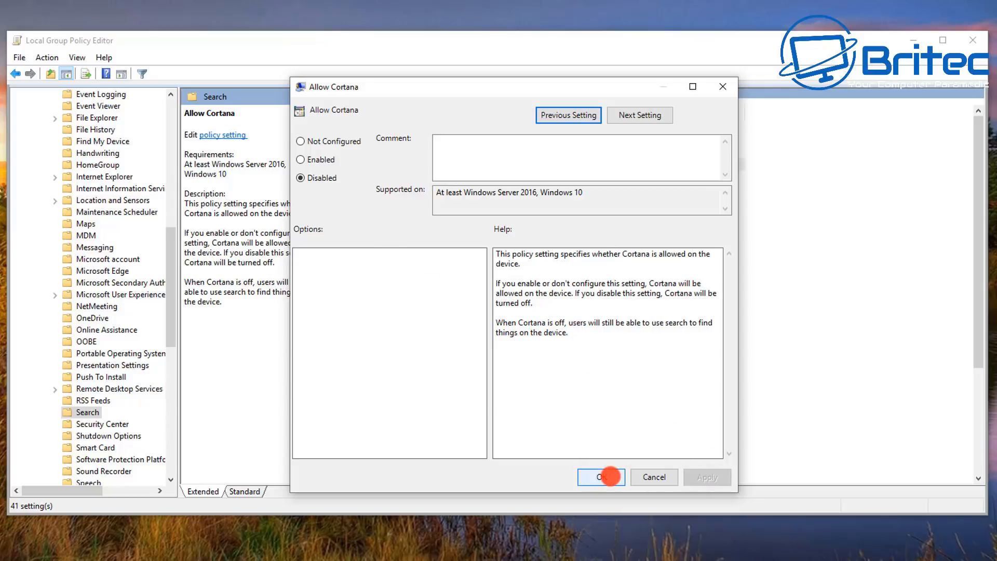
click(602, 476)
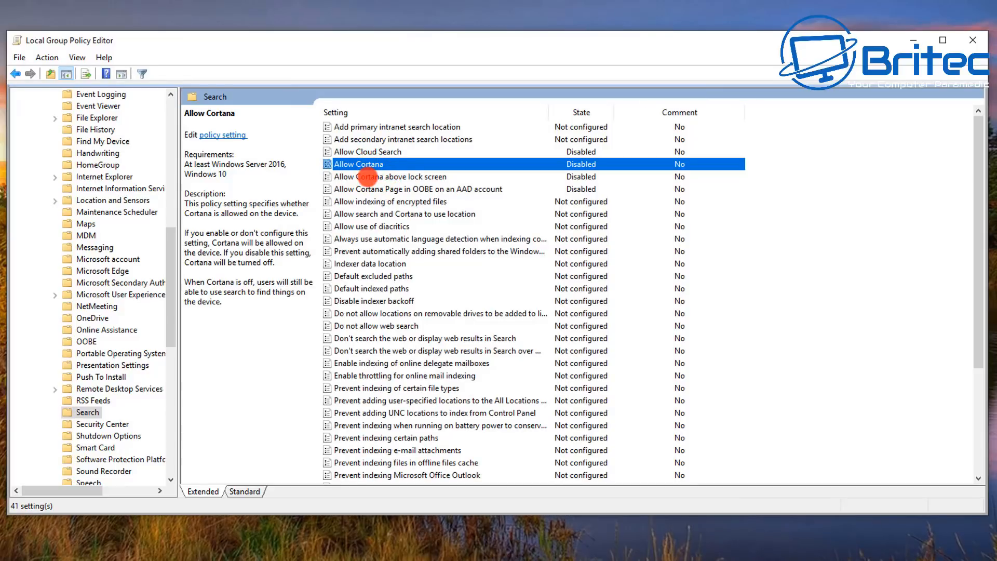
- Set the "Allow search and Cortana to use location" policy in Search to Disabled and apply it
click(367, 178)
click(371, 189)
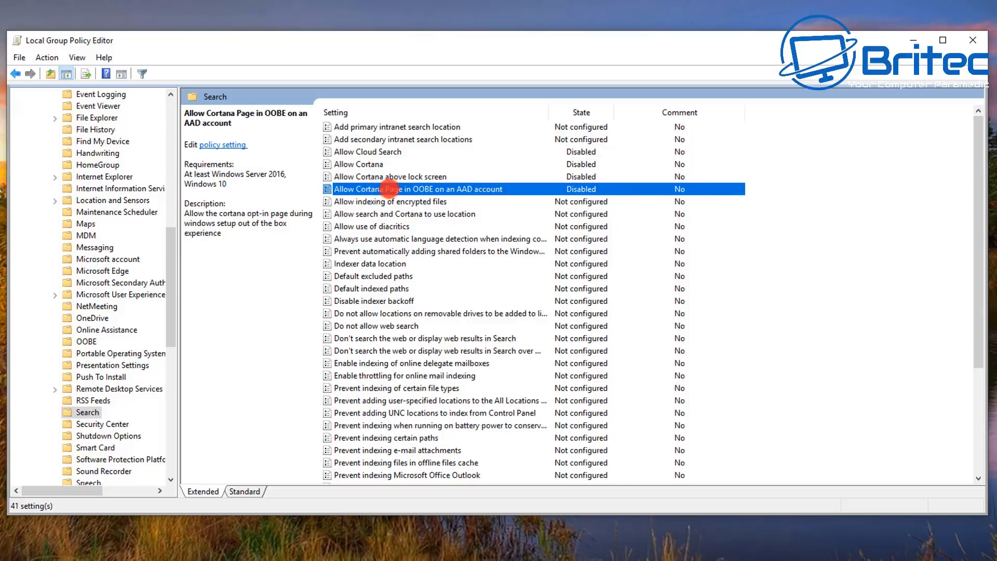
click(389, 215)
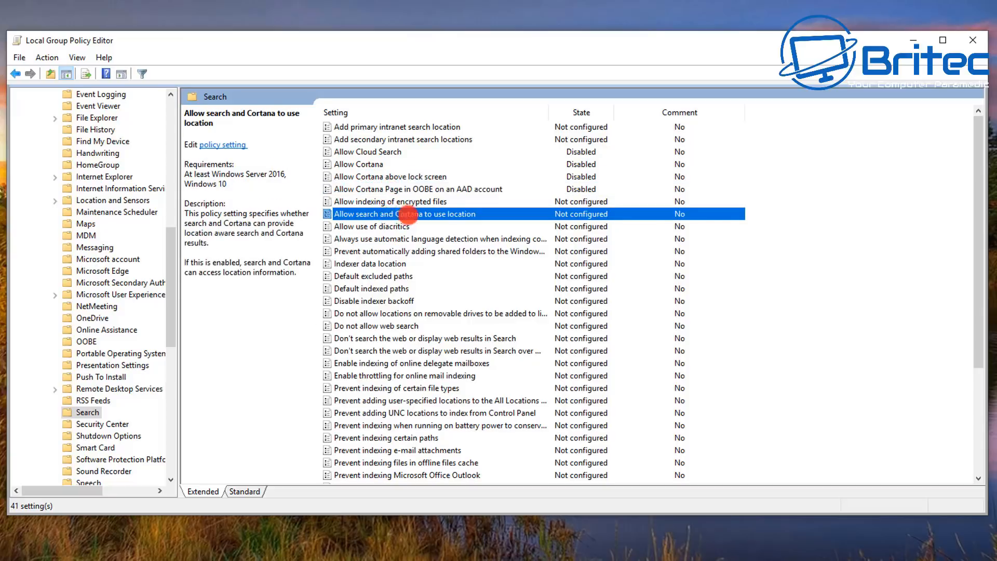
double_click(408, 214)
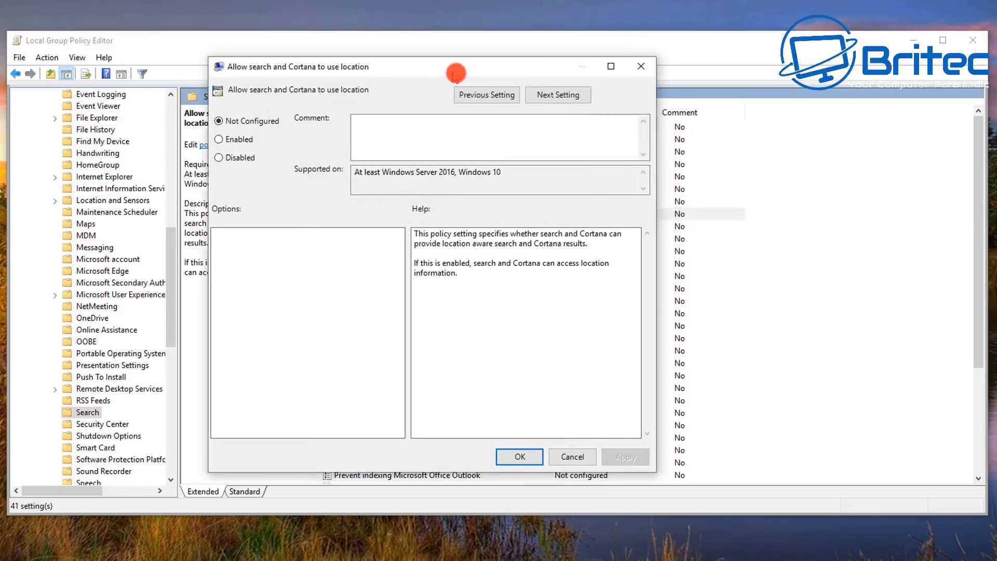
drag(456, 73, 559, 105)
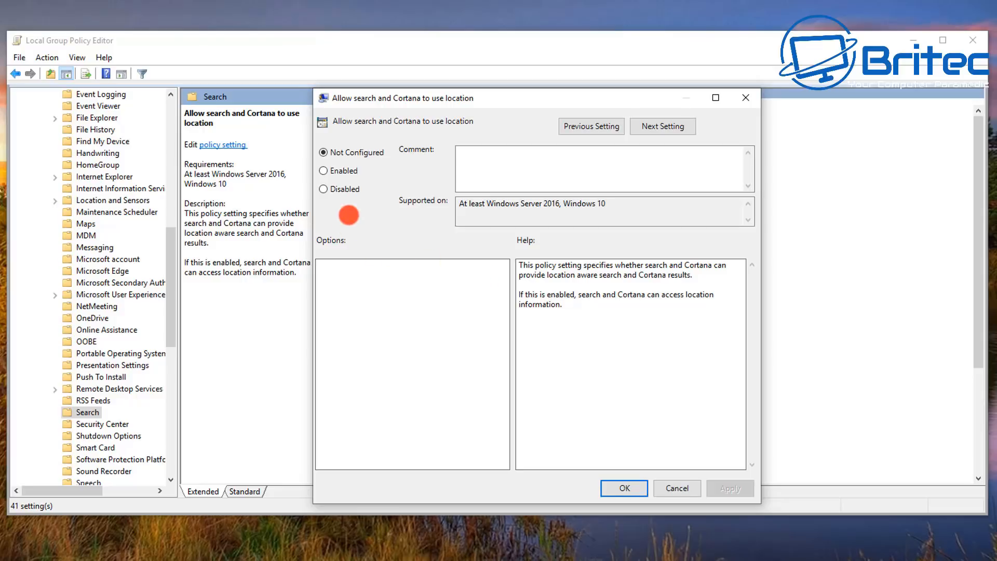
click(342, 189)
click(722, 487)
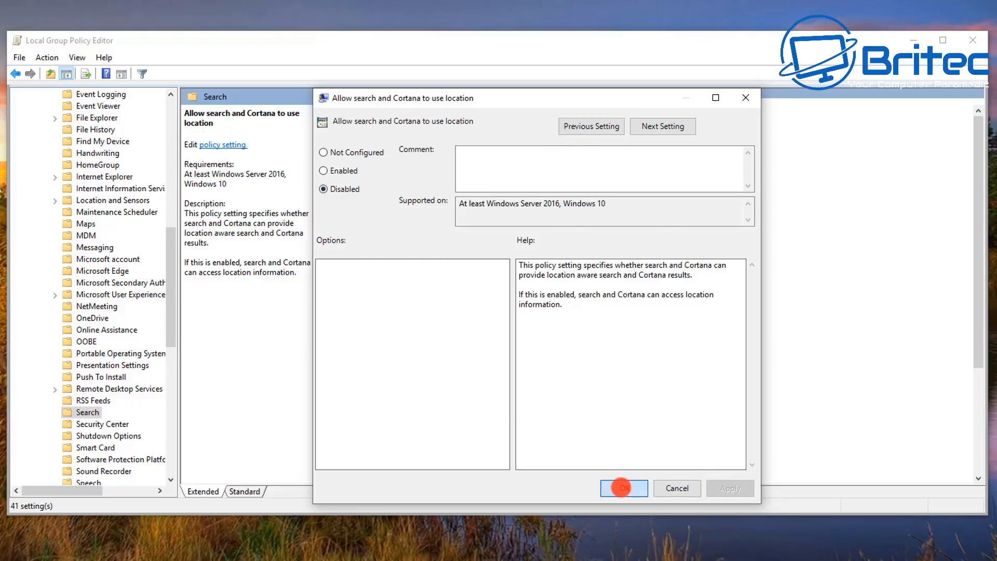
click(619, 487)
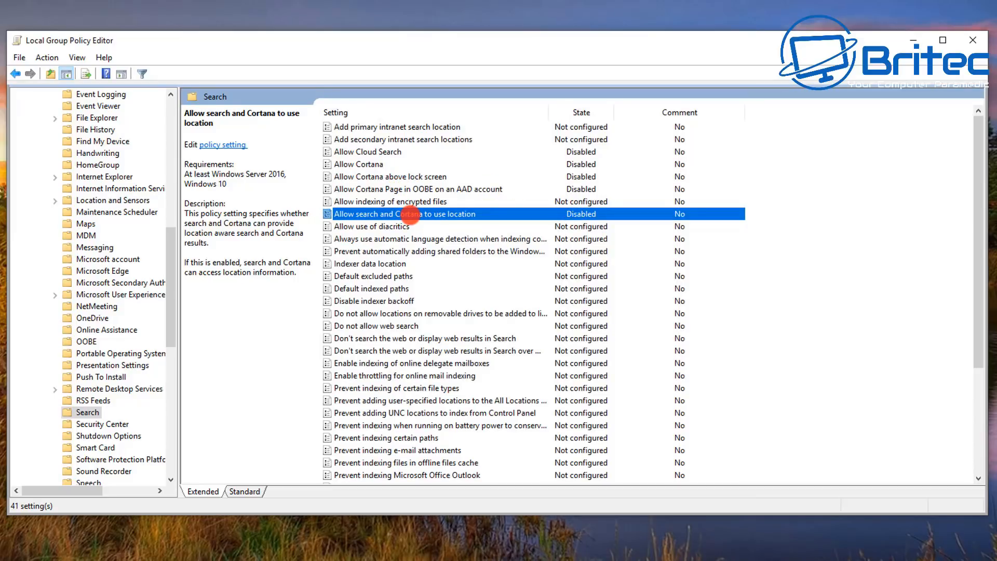
- Review the Cortana and Cloud Search policies in the Search folder
click(401, 189)
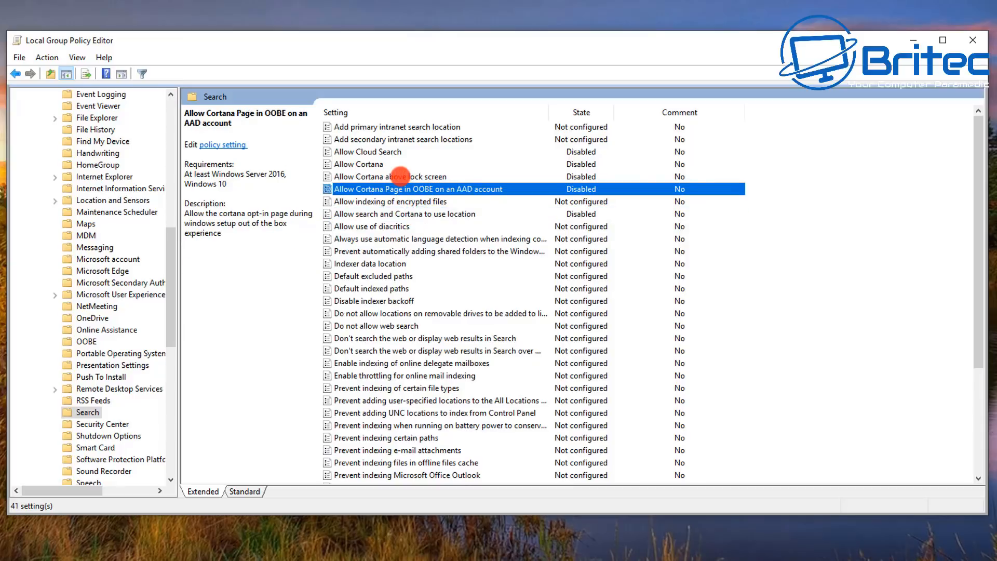
click(400, 175)
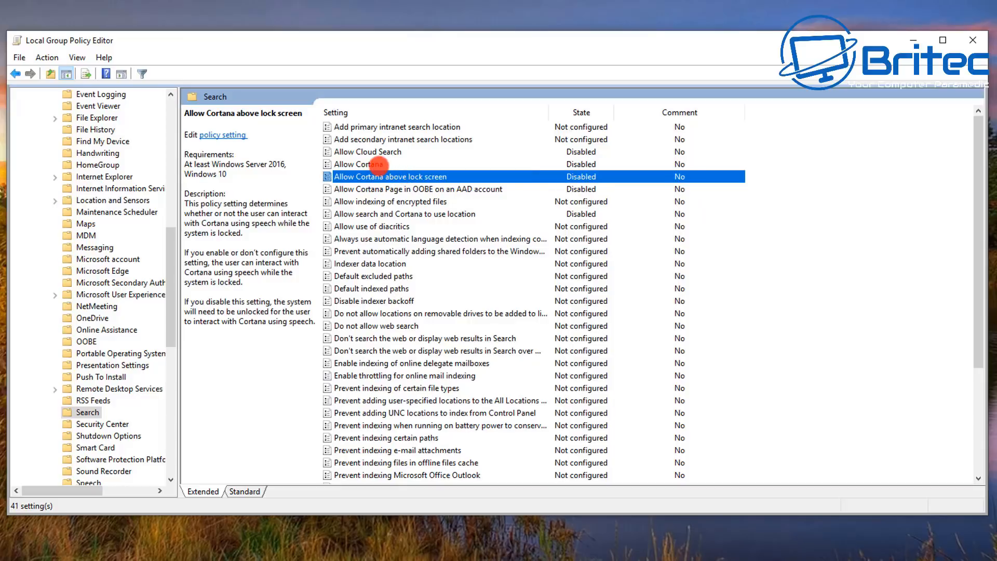
click(379, 164)
click(378, 151)
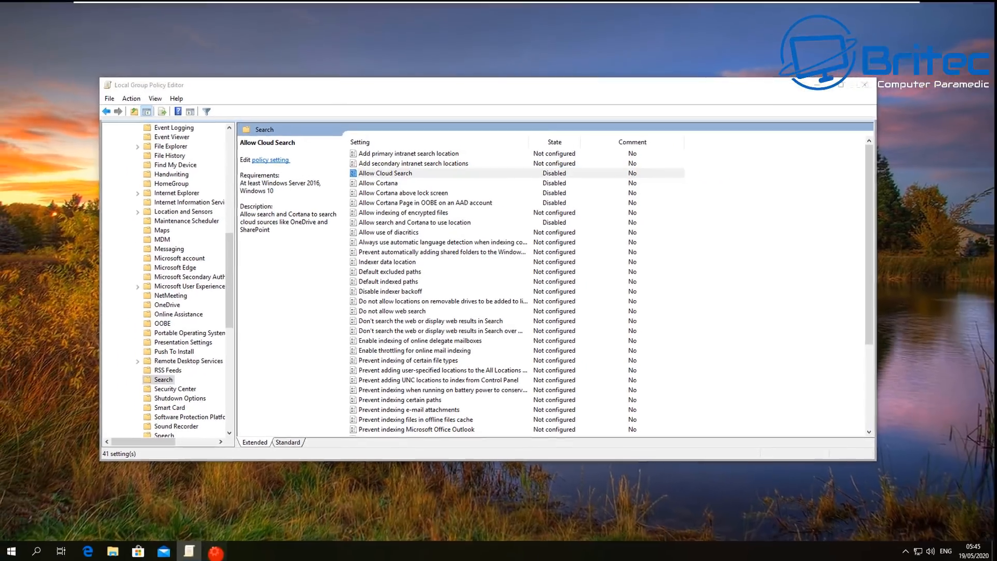
- Switch to Settings, check the Cloud Search option under Search, Permissions & History, and clear both windows from the desktop
click(215, 550)
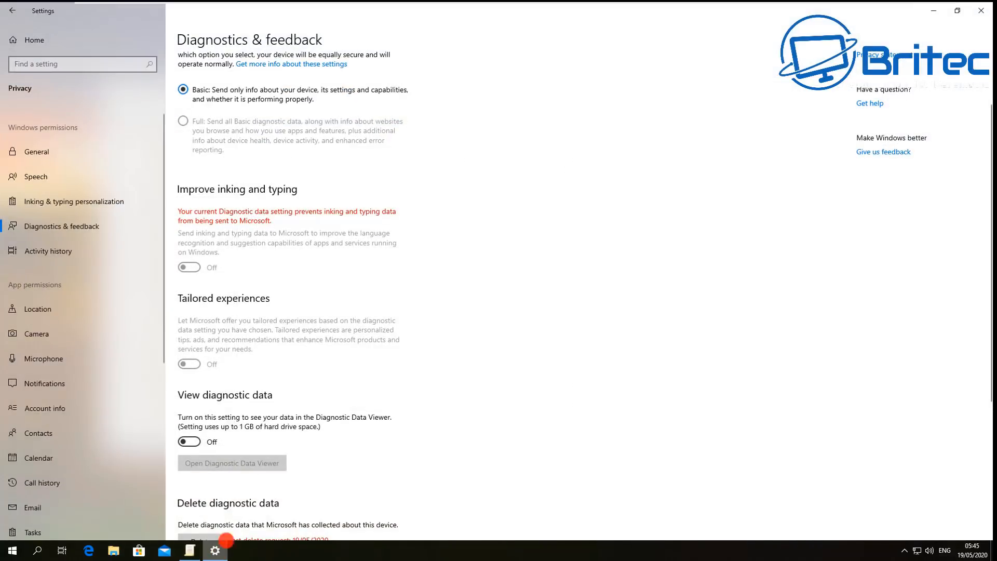
click(12, 11)
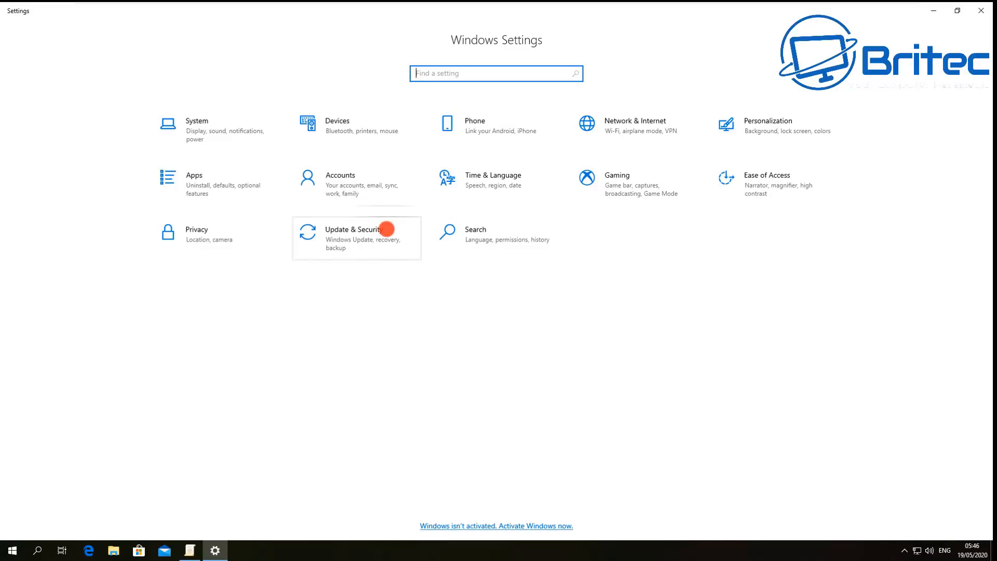
click(647, 243)
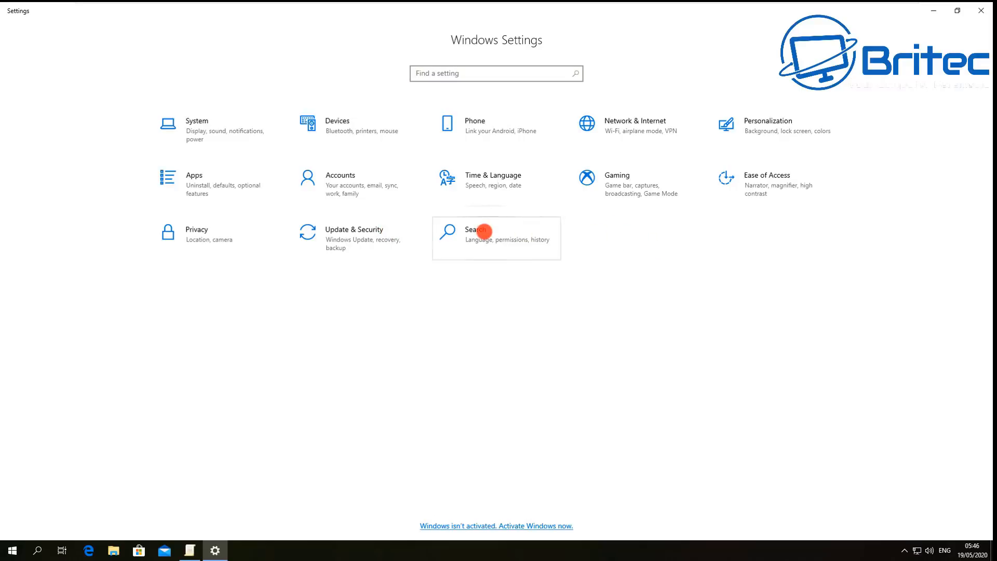
click(483, 232)
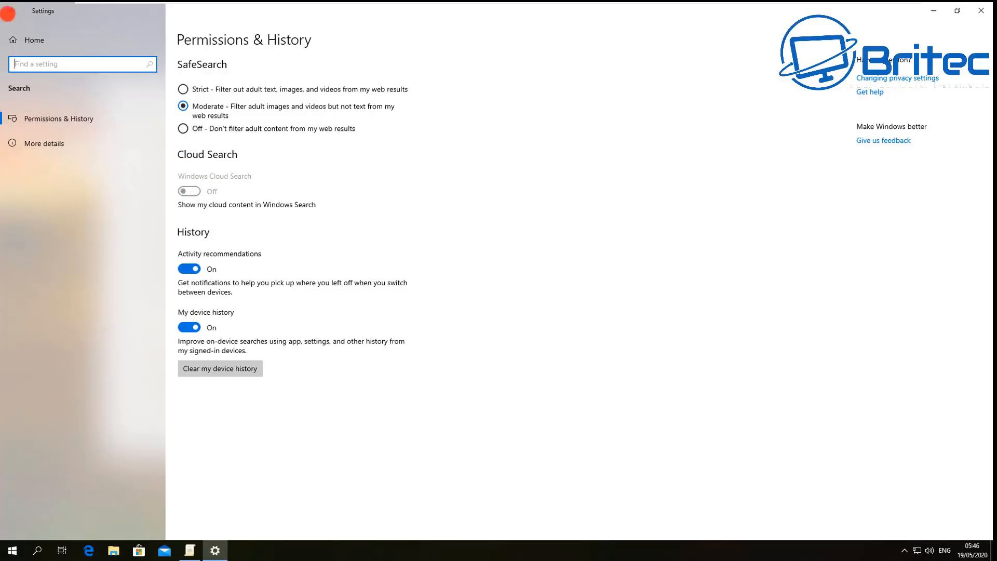
click(10, 13)
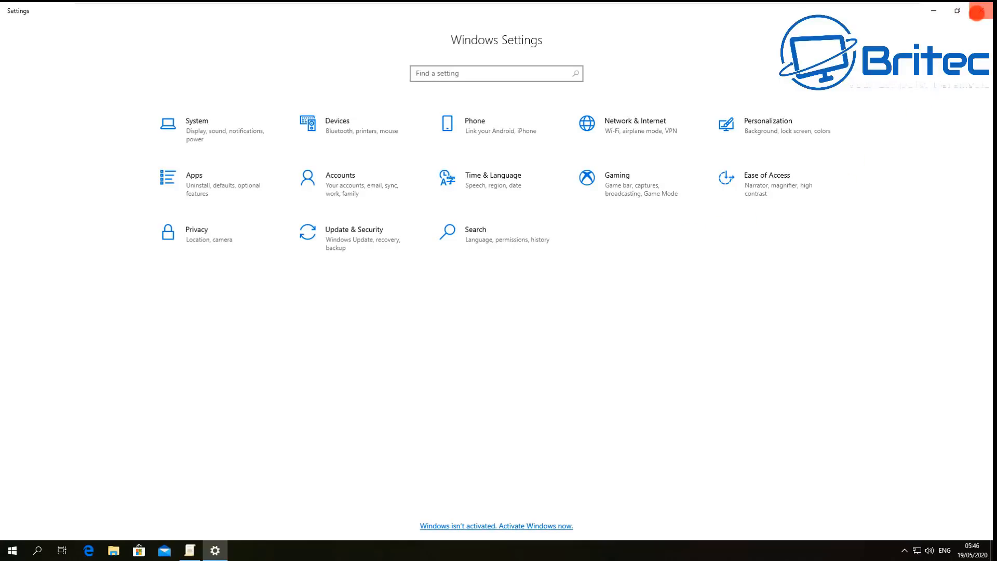
click(976, 12)
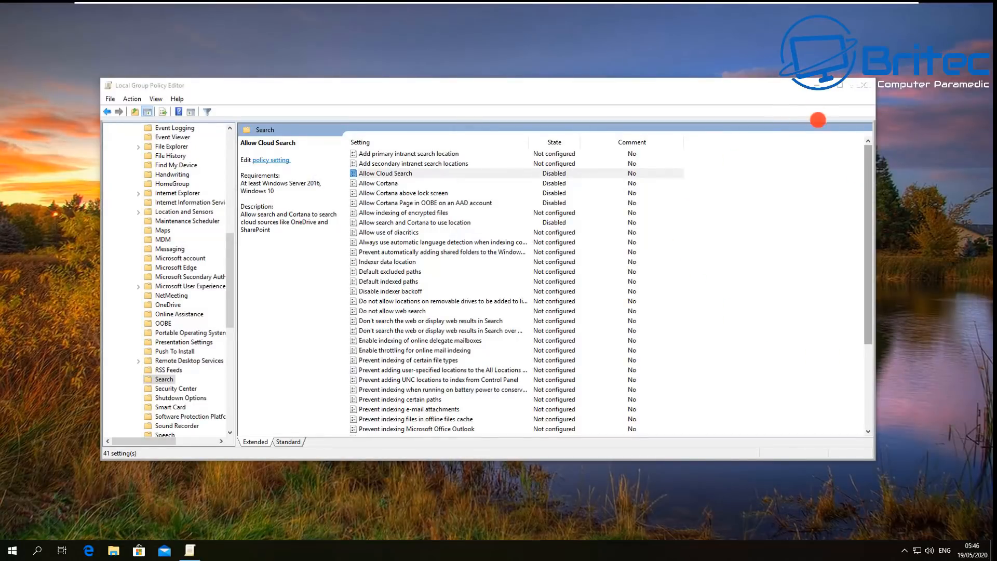
click(816, 84)
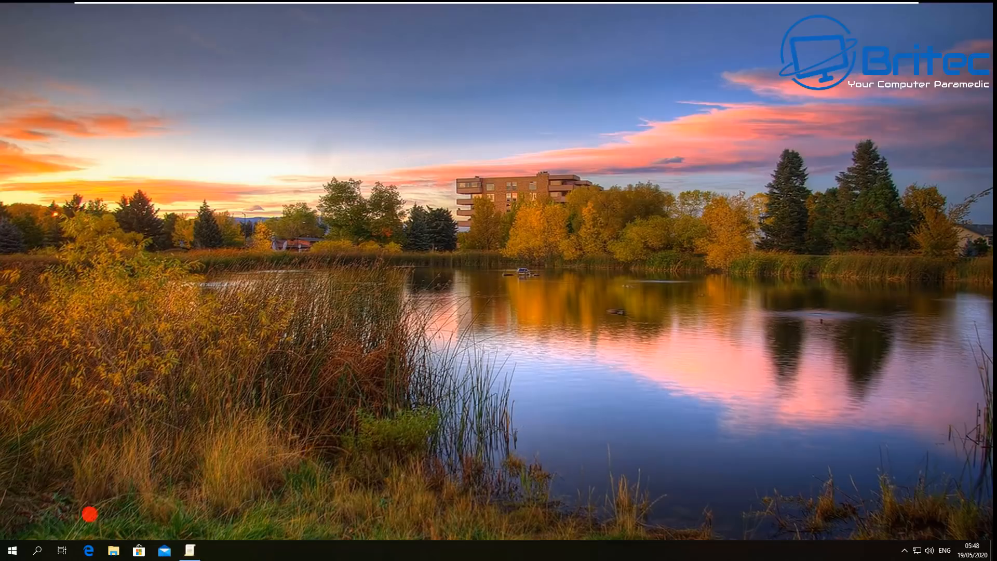
- Open Settings, review the Sync your settings page under Accounts, and close Settings
click(11, 549)
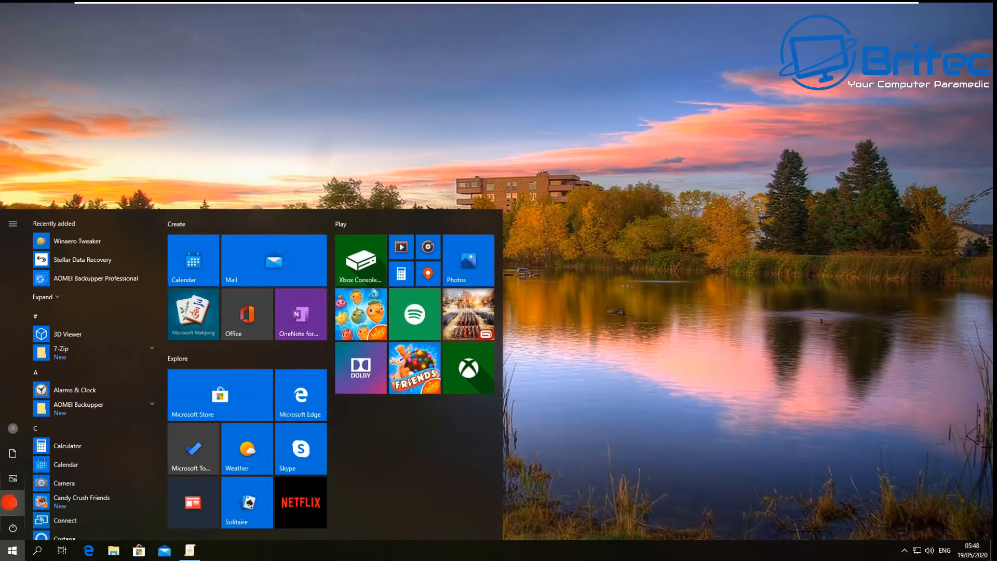
click(11, 502)
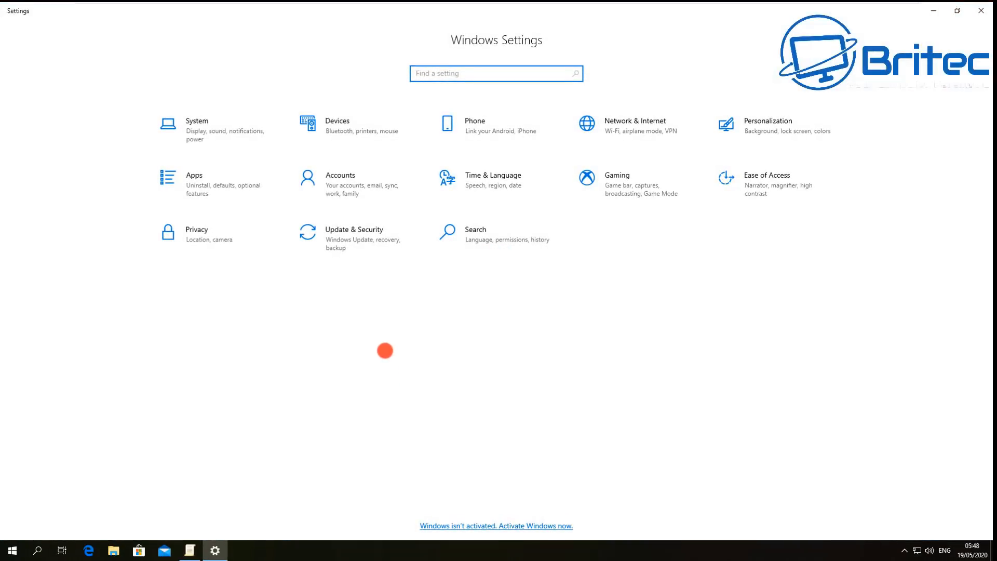
click(341, 190)
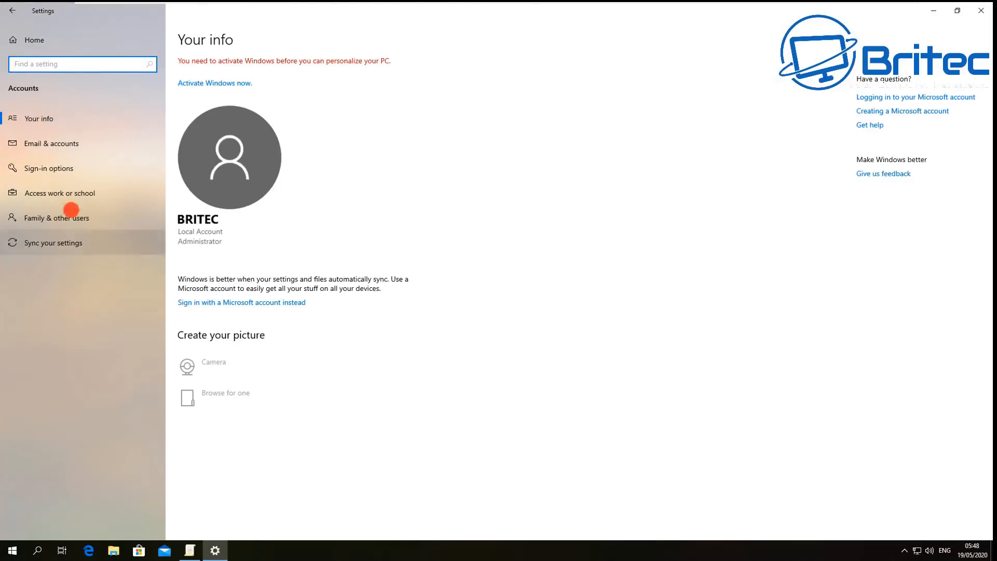
click(32, 247)
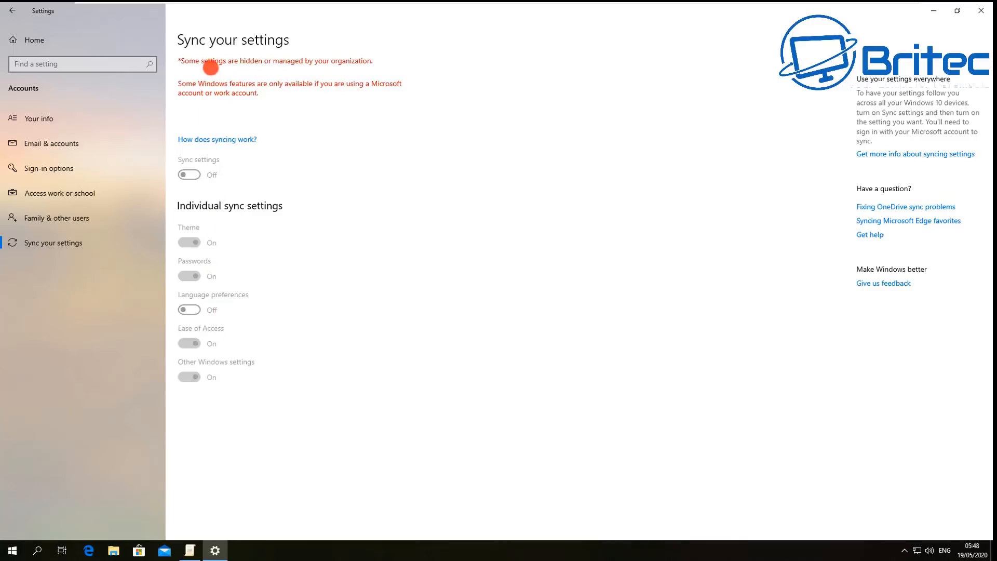
click(980, 11)
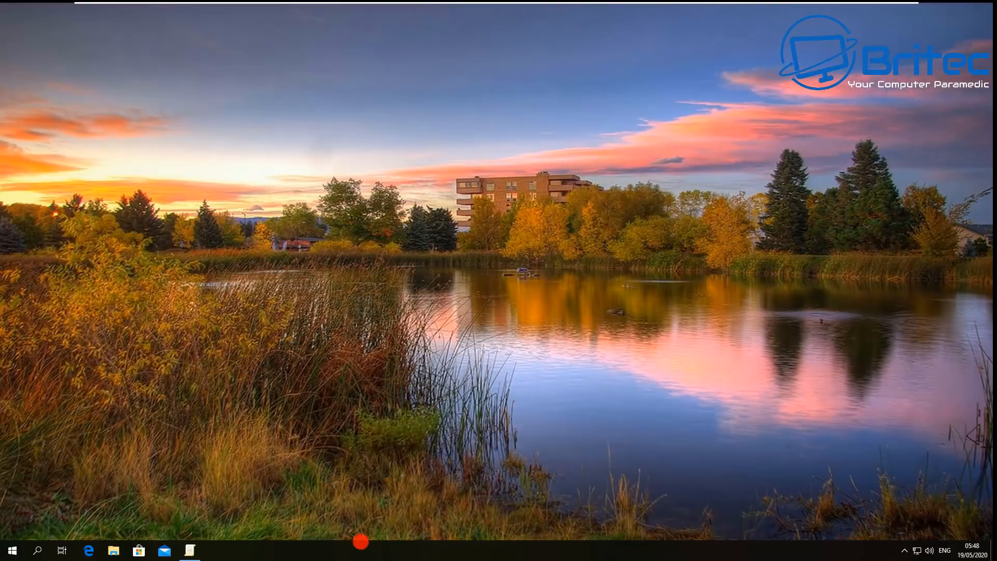
- In the Local Group Policy Editor, go to Sync your settings under Computer Configuration, Administrative Templates, Windows Components
click(191, 549)
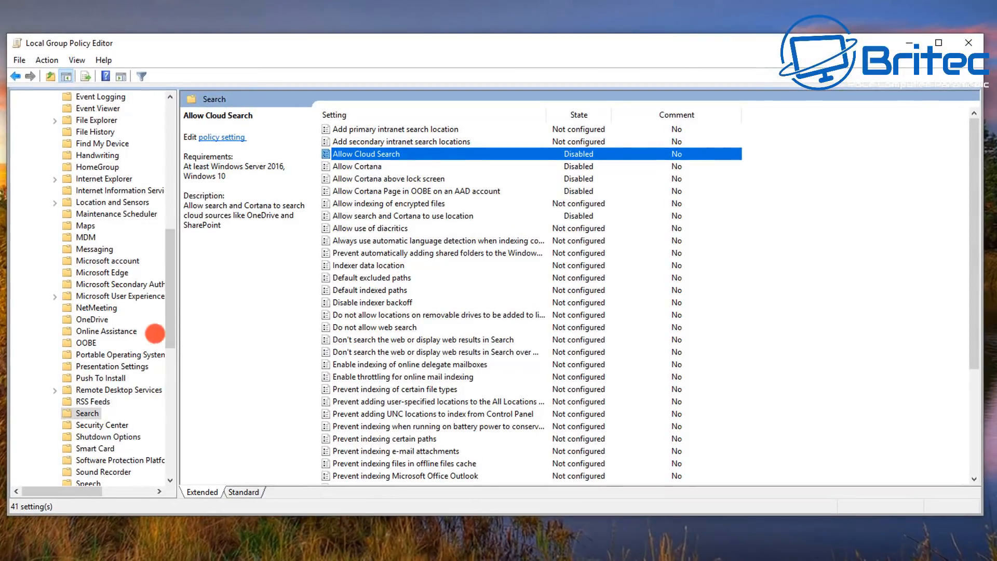
drag(169, 327, 174, 145)
click(43, 225)
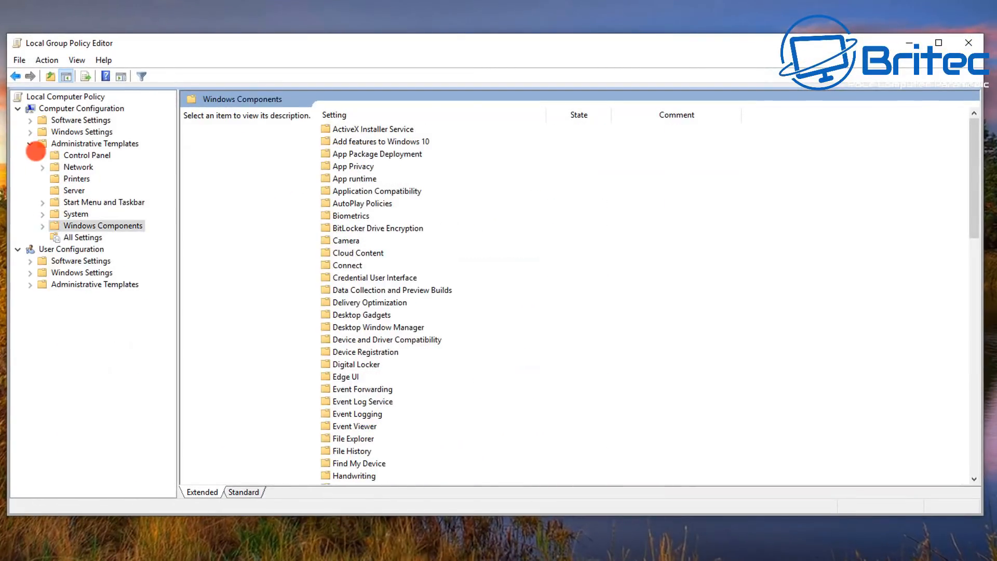
click(32, 143)
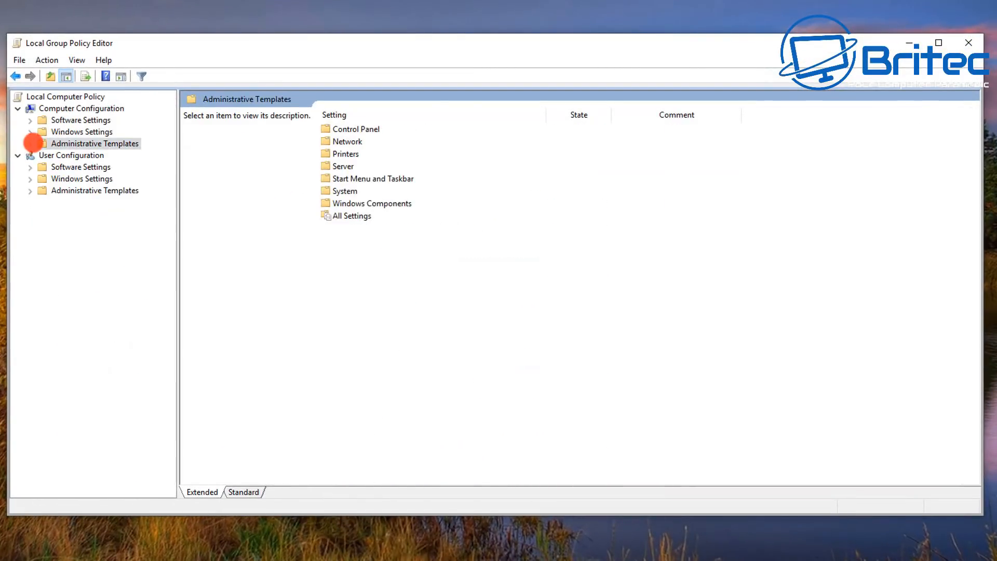
click(71, 108)
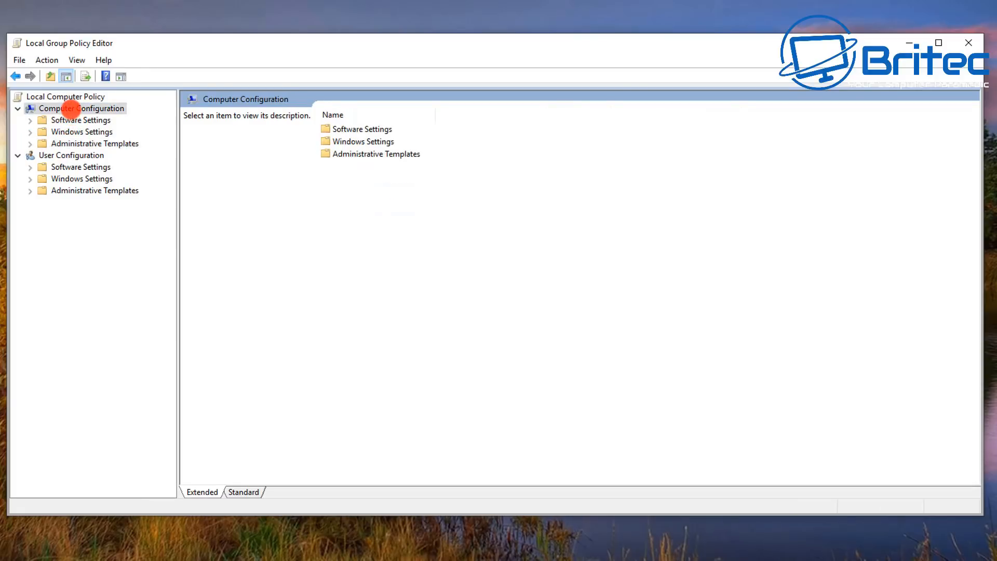
click(64, 144)
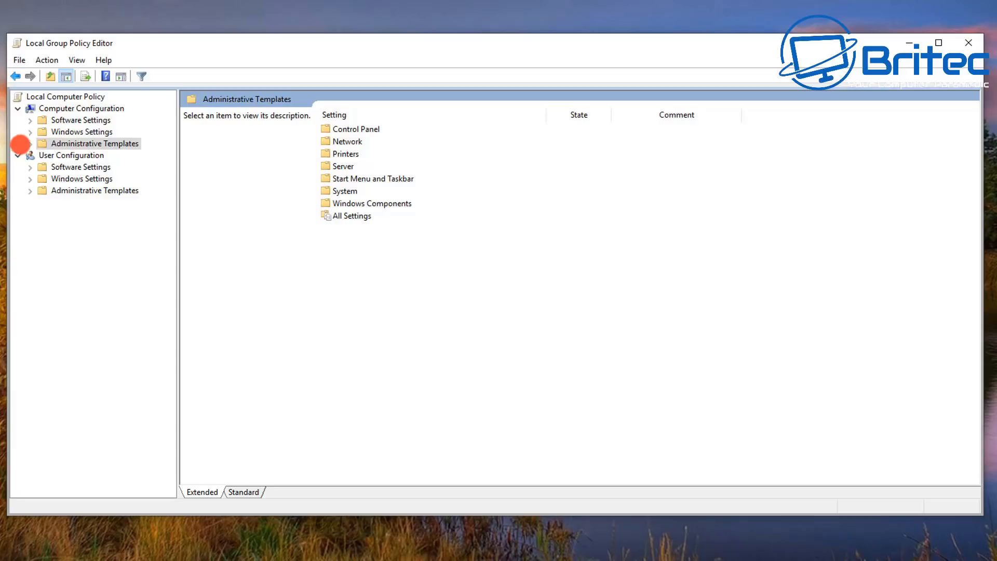
click(30, 143)
click(84, 225)
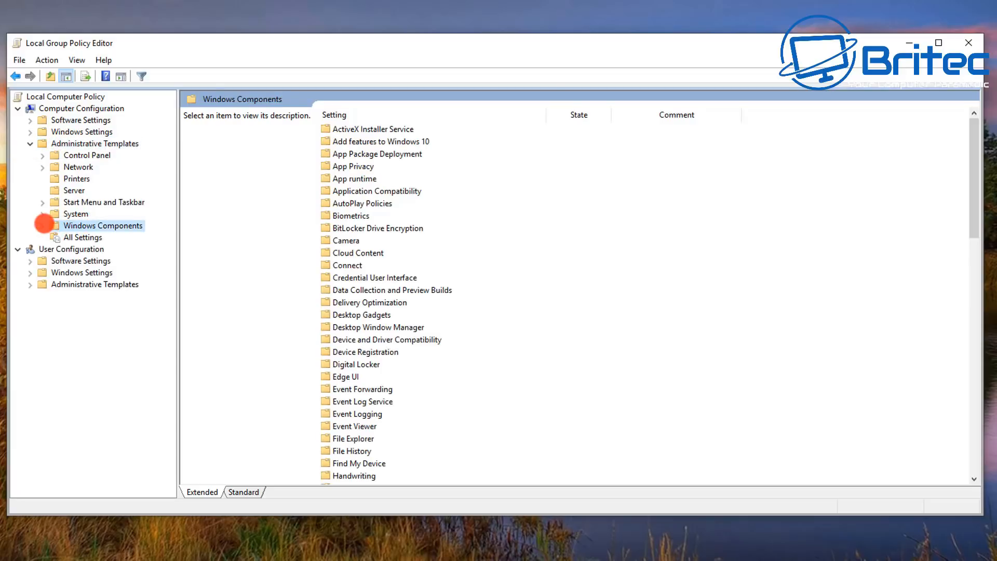
click(42, 225)
drag(167, 201, 189, 336)
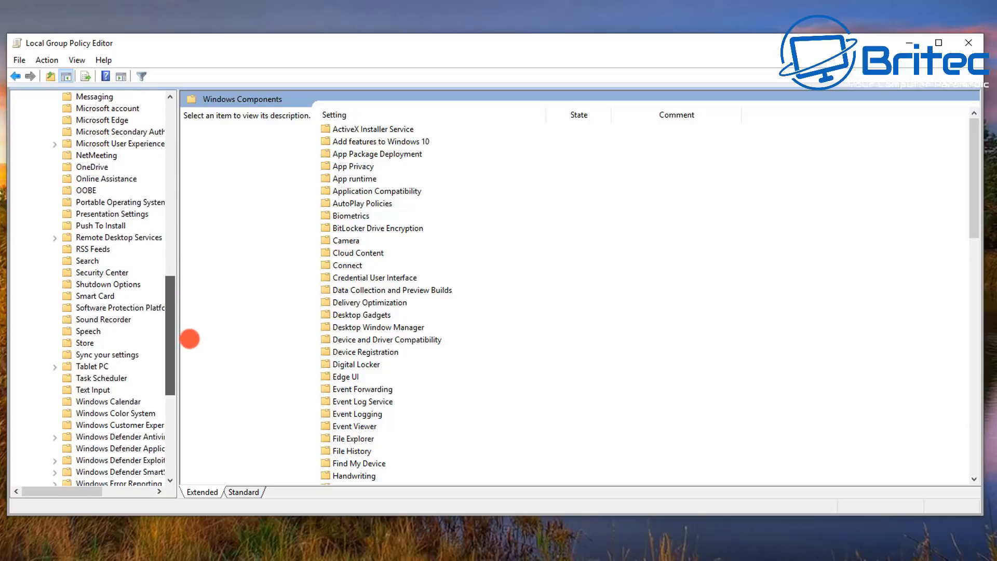
click(111, 353)
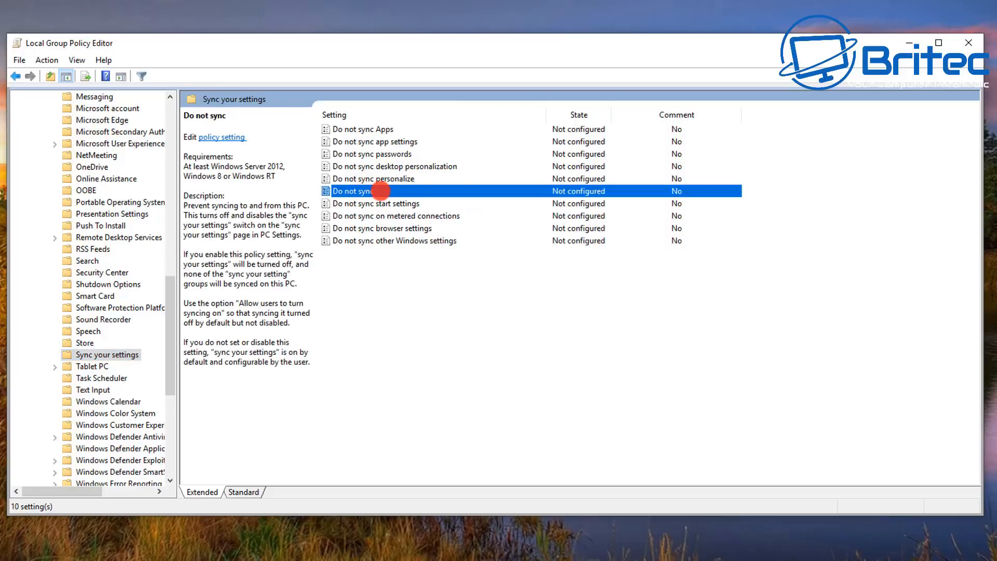
- Set the "Do not sync" policy to Enabled, leaving "Allow users to turn syncing on" unchecked, and apply it
double_click(381, 190)
drag(267, 38, 604, 97)
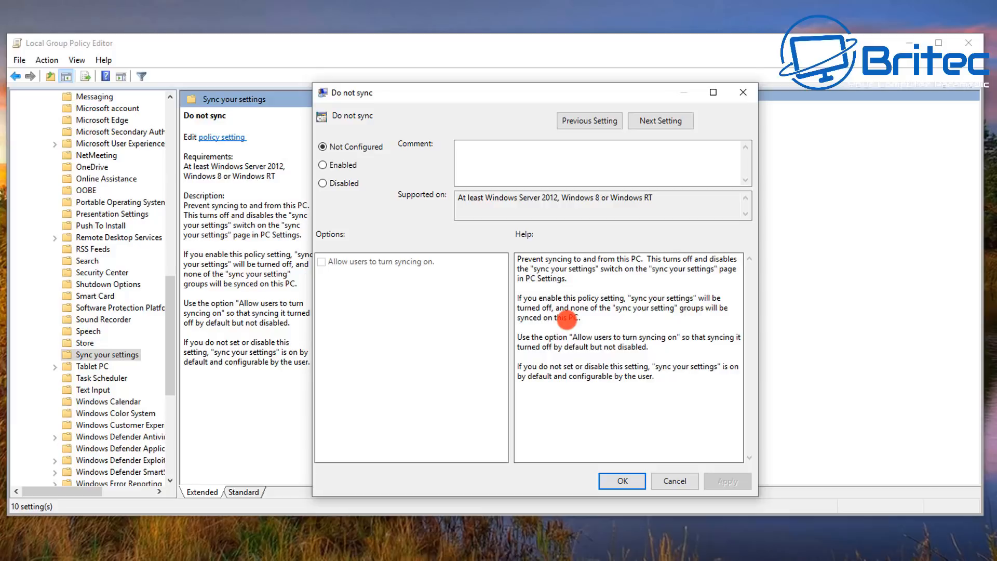
click(328, 165)
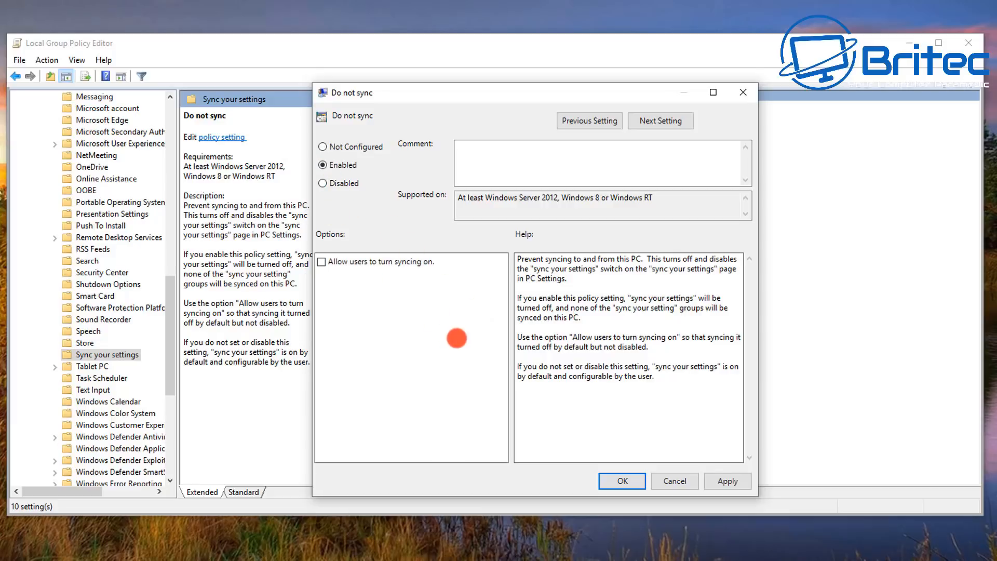
click(734, 480)
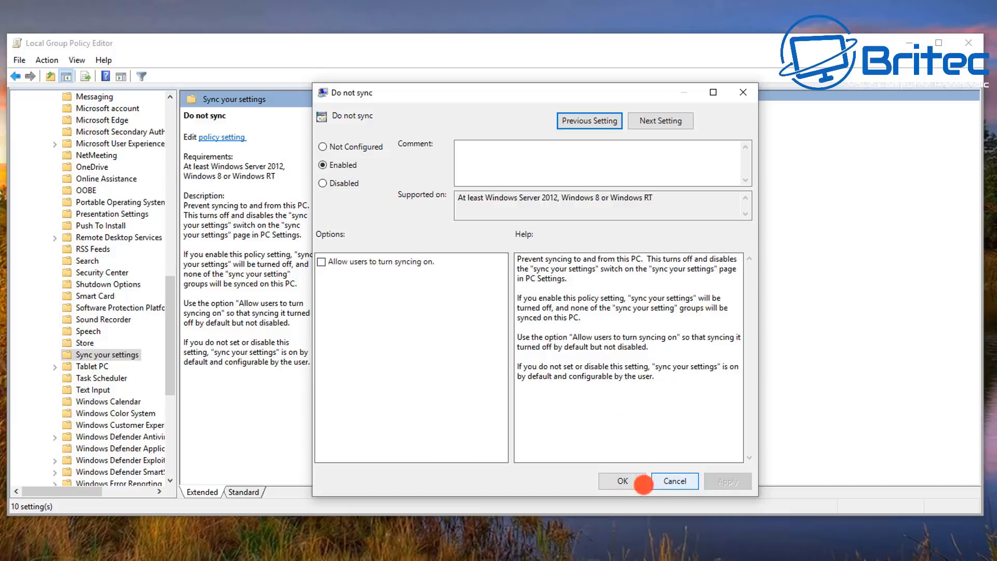
click(631, 480)
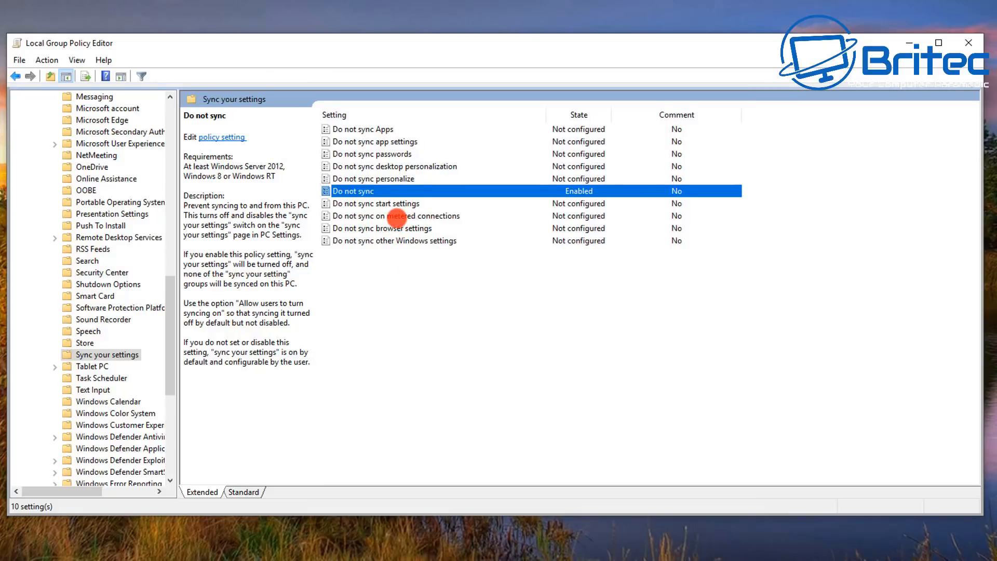
- Set the "Do not sync on metered connections" policy to Enabled, apply it, and select "Do not sync other Windows settings" in the policy list
click(396, 216)
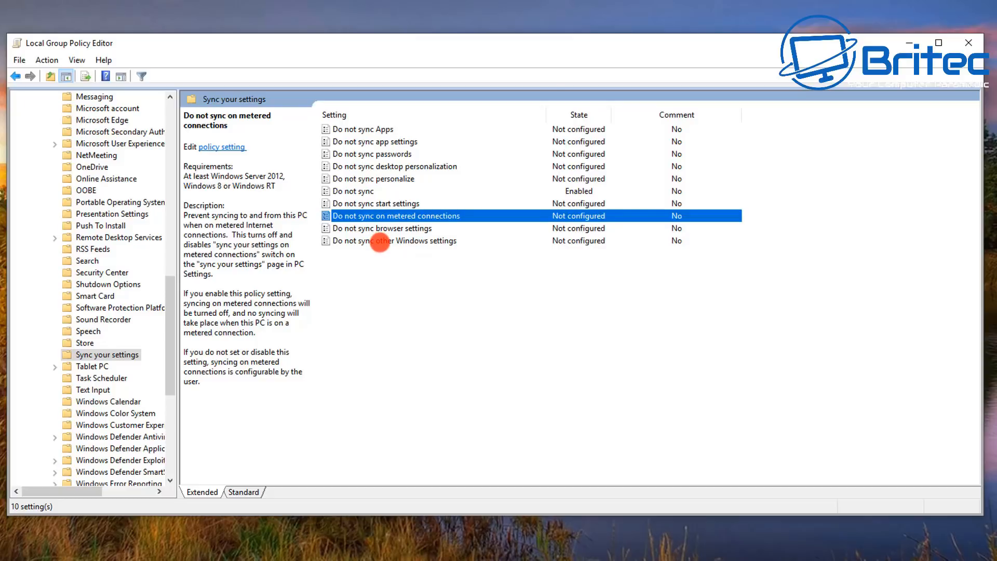
double_click(390, 214)
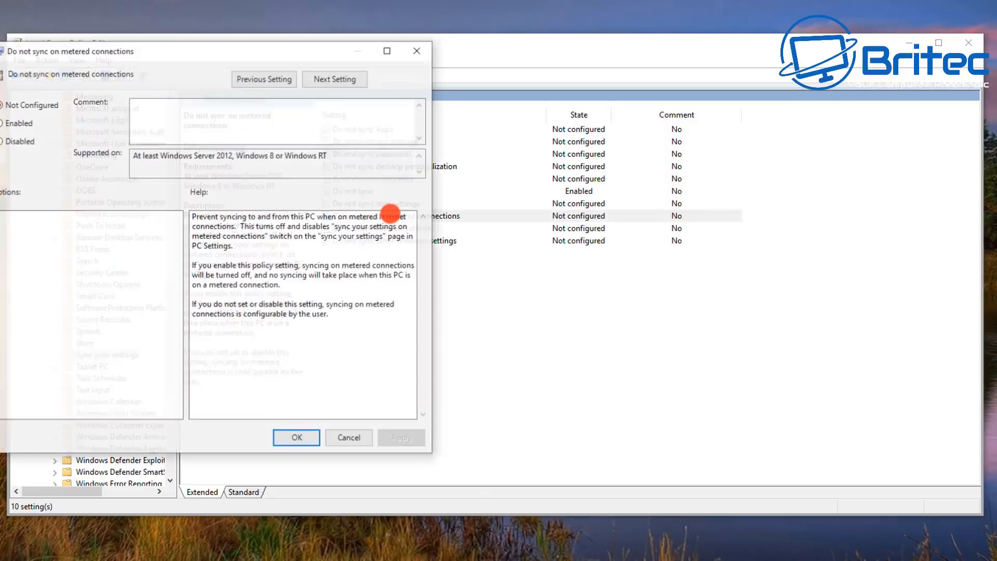
drag(195, 60, 505, 106)
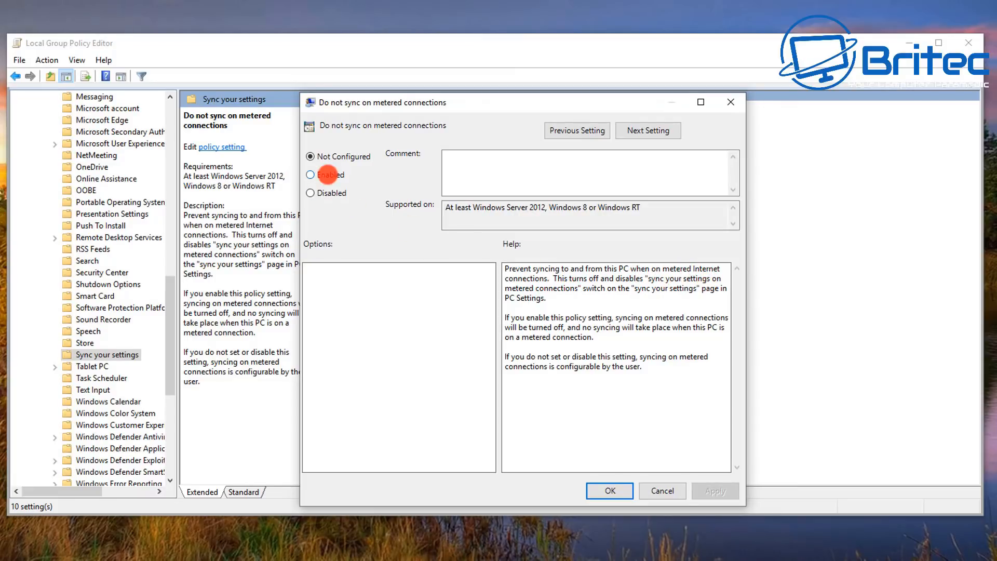
click(323, 175)
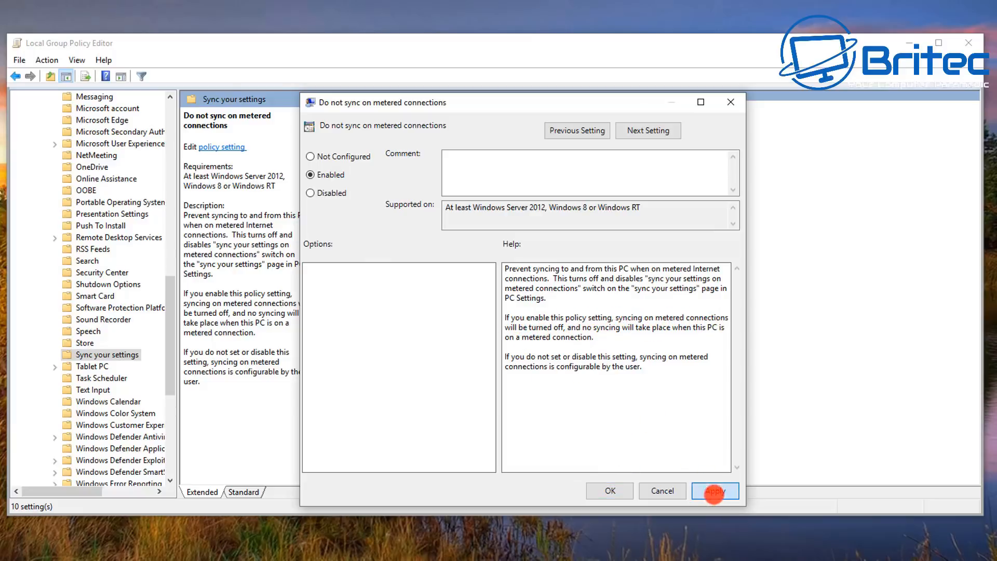
click(714, 491)
click(610, 491)
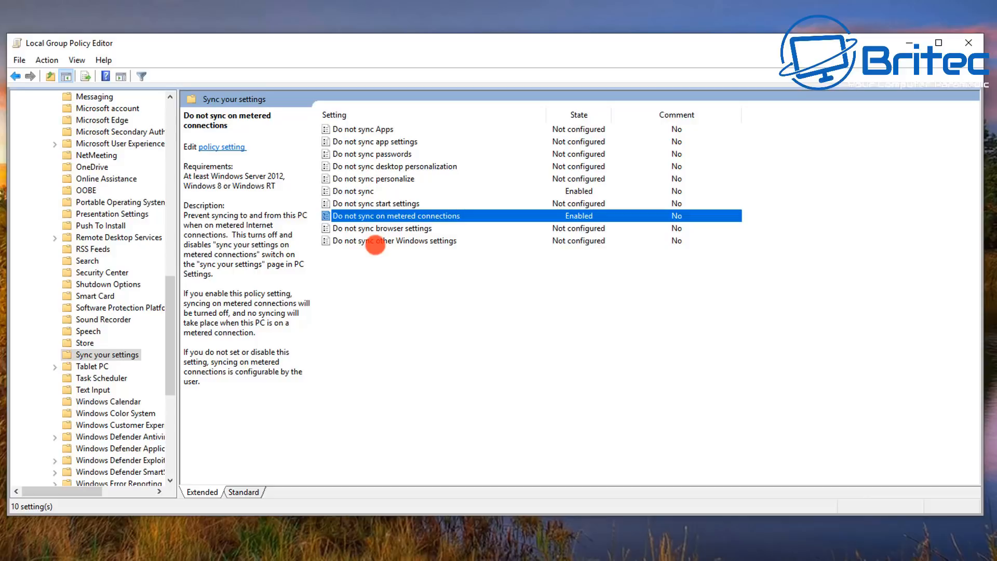
click(375, 242)
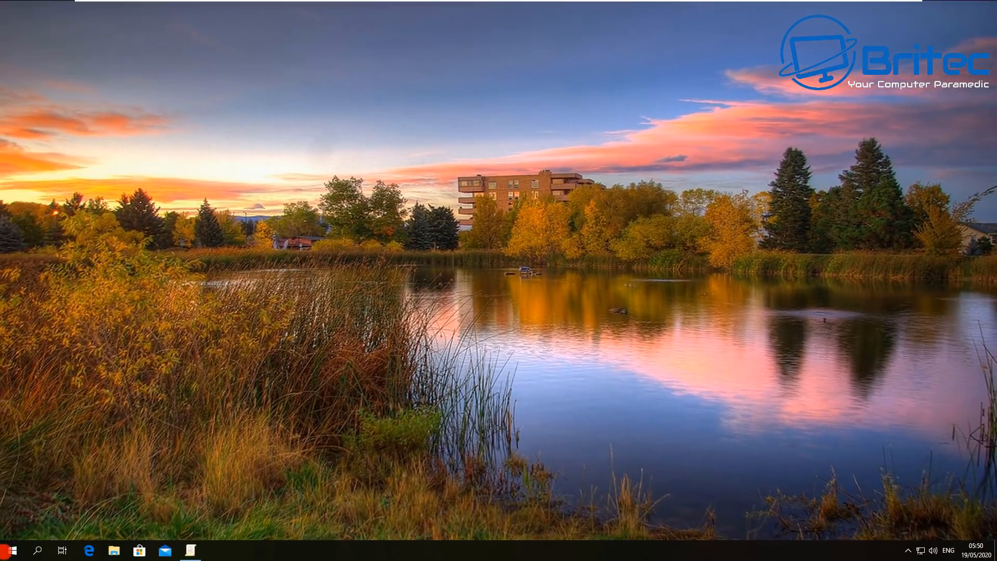
- Open Windows Settings, check the Sync your settings page under Accounts, and close Settings
click(4, 550)
click(11, 502)
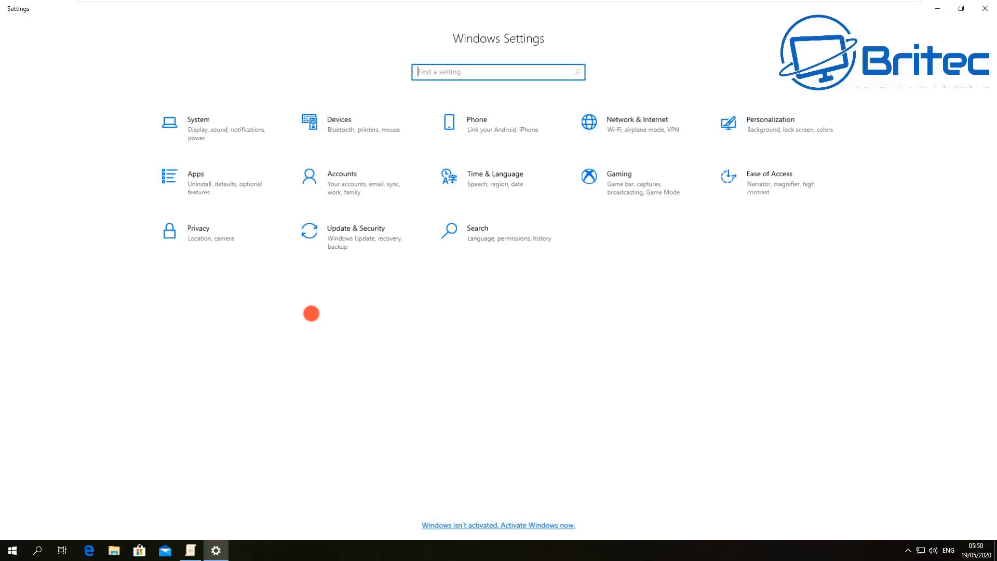
click(337, 181)
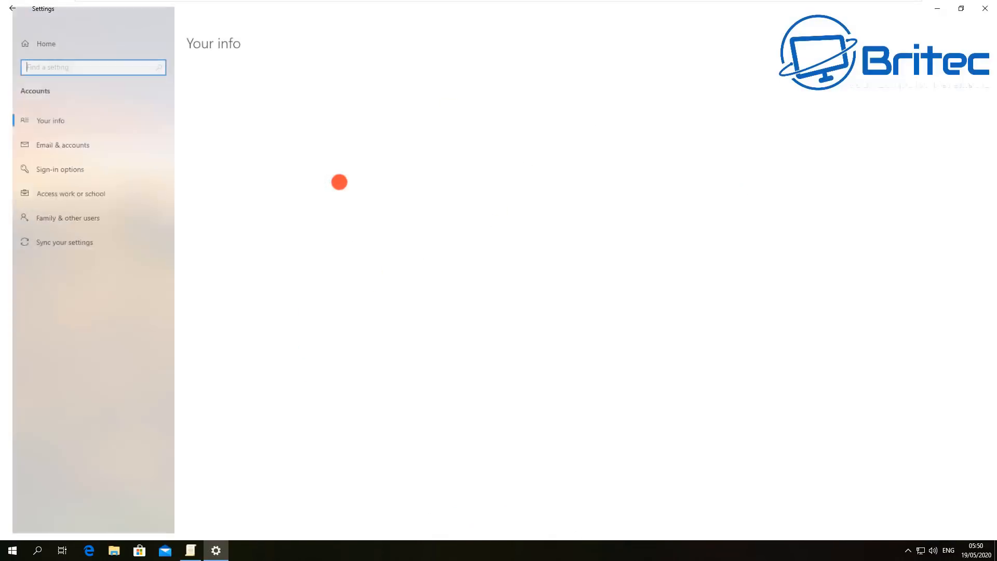
click(26, 242)
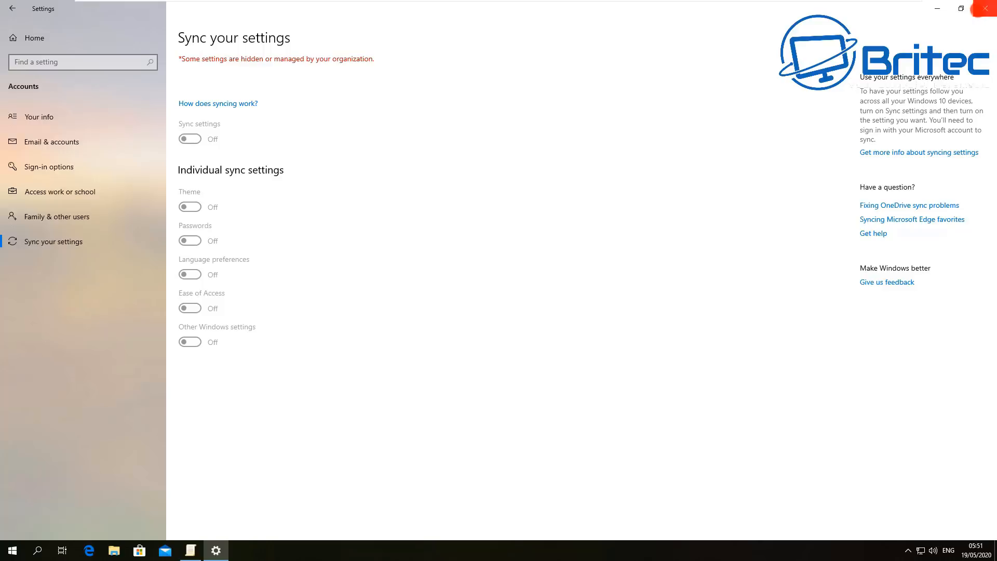
click(982, 8)
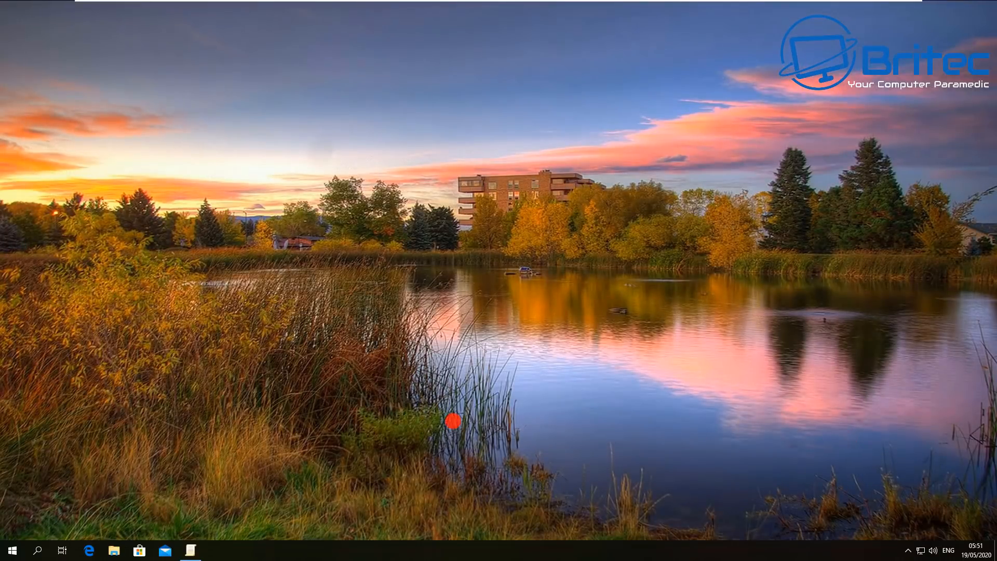
- Reopen Windows Settings, view the Your info and Family & other users pages under Accounts, and close Settings
click(12, 549)
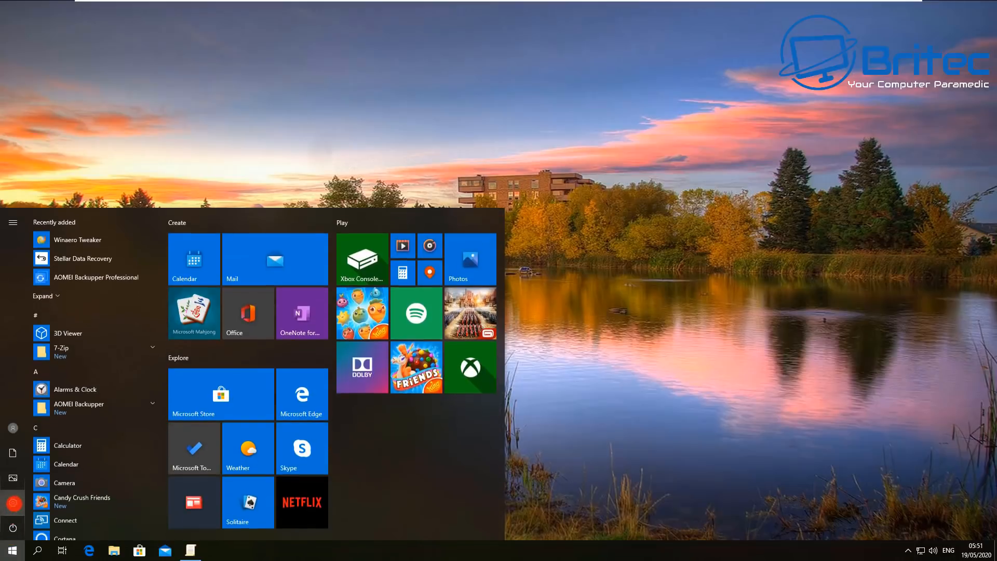
click(14, 502)
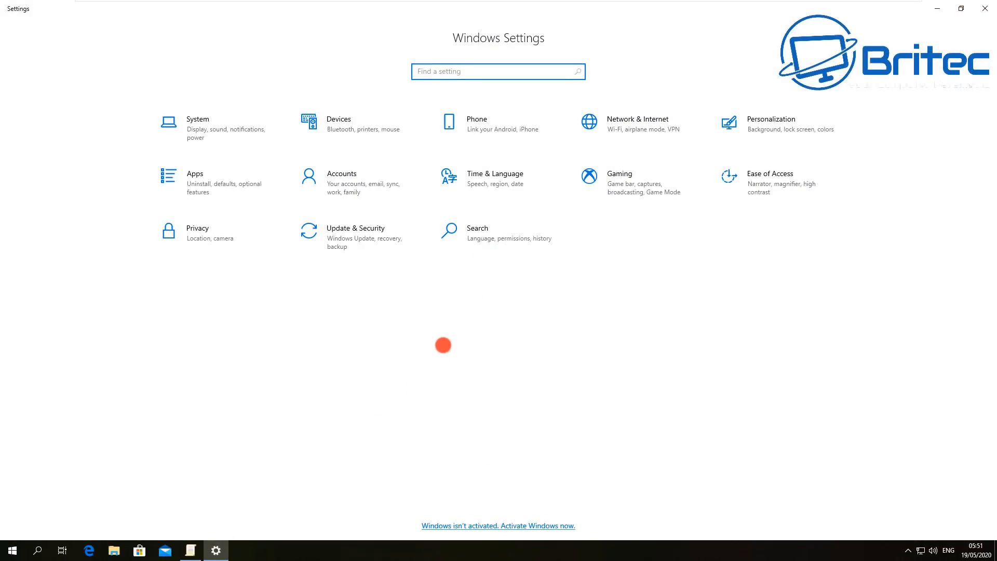
click(335, 174)
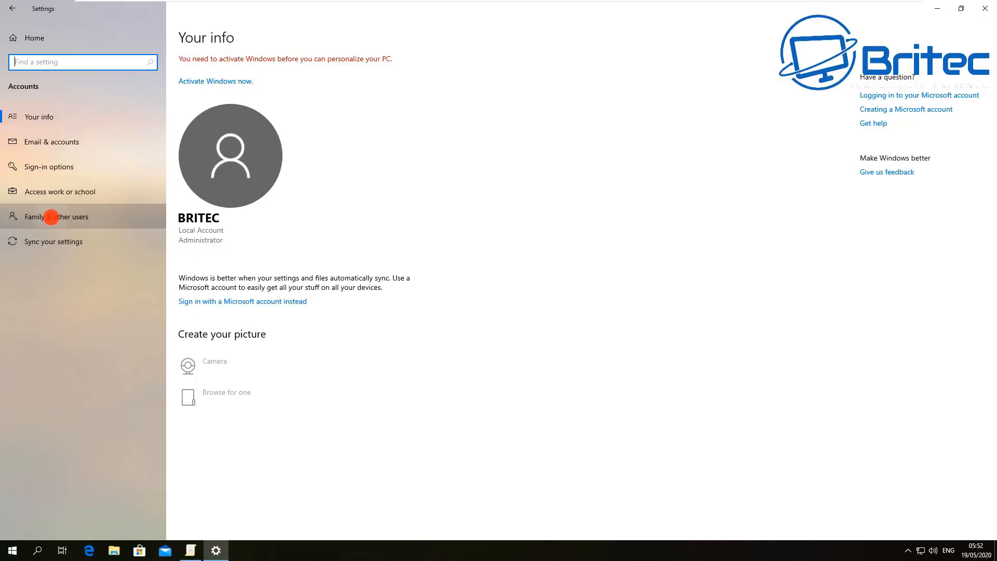
click(50, 216)
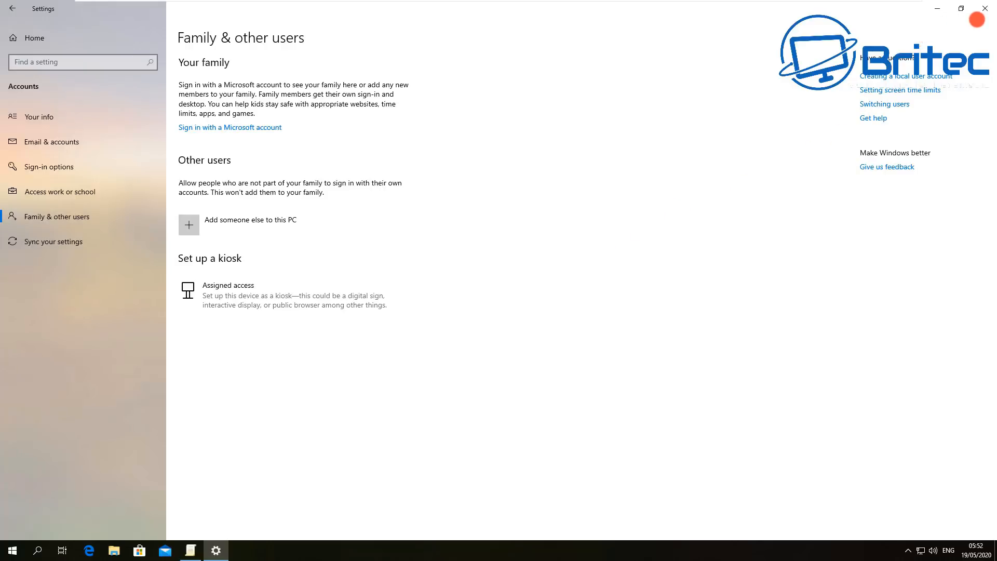
click(986, 8)
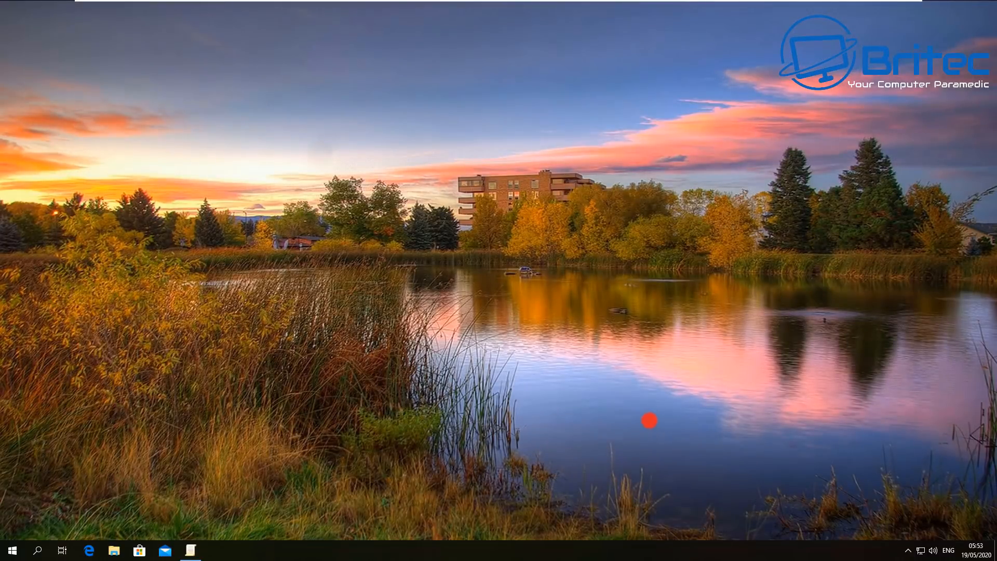
- Switch to the Local Group Policy Editor and go to Data Collection and Preview Builds under Computer Configuration, Administrative Templates, Windows Components
click(190, 550)
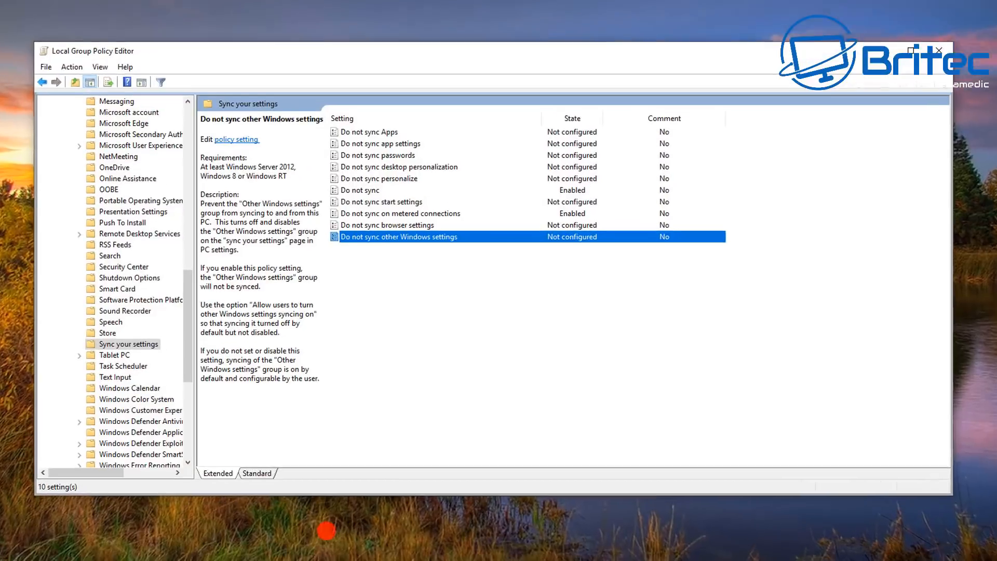
scroll(66, 229, up, 16)
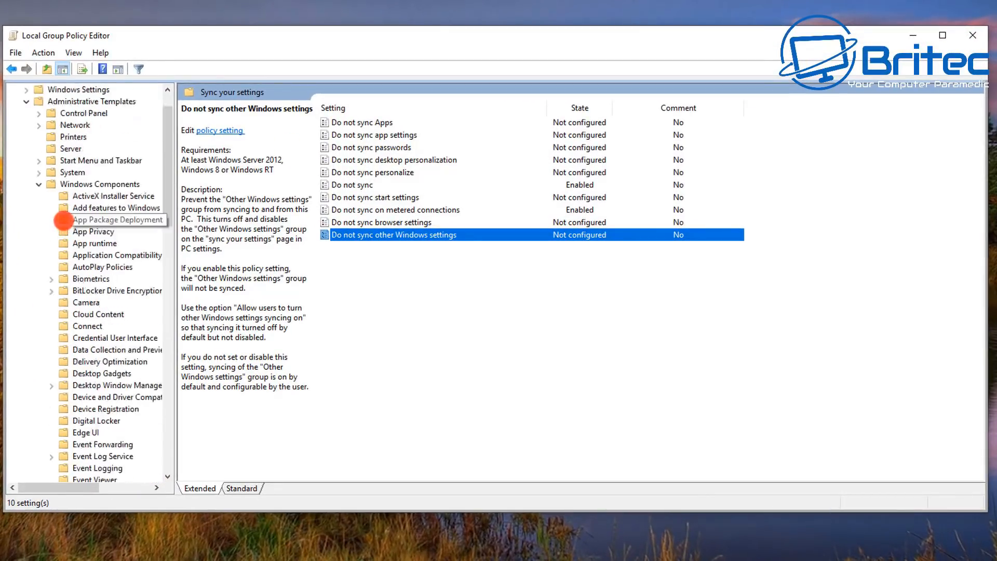
click(26, 137)
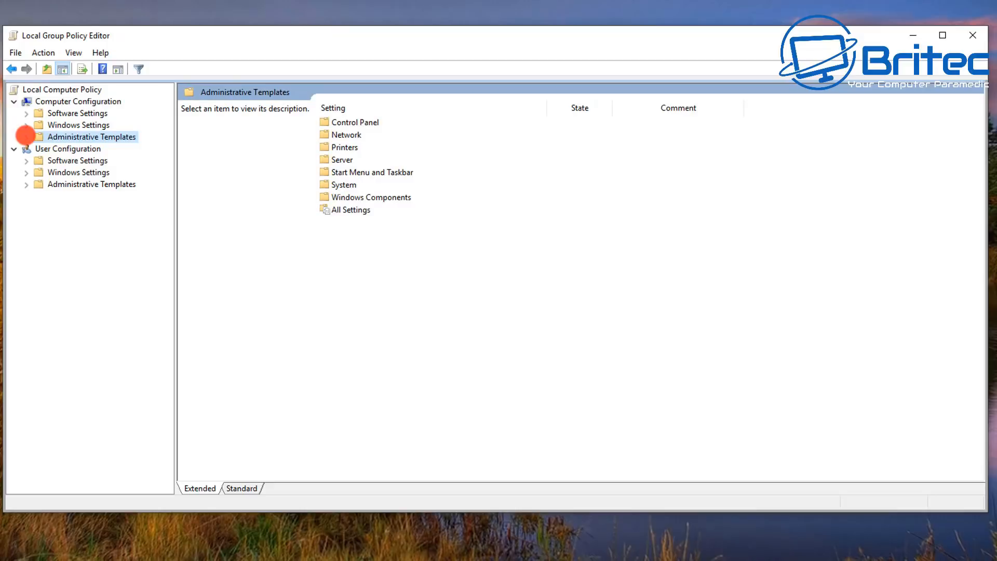
click(67, 101)
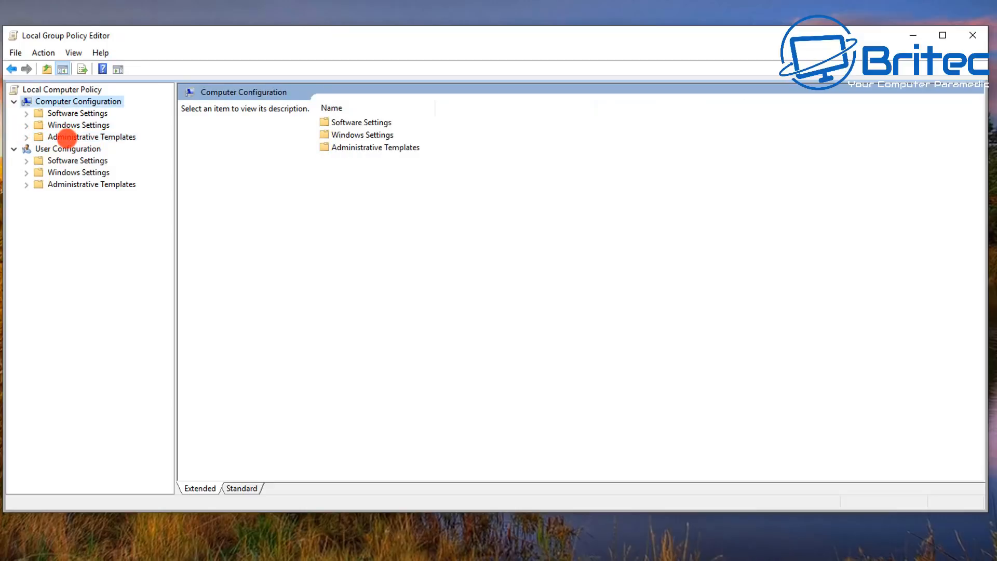
click(66, 138)
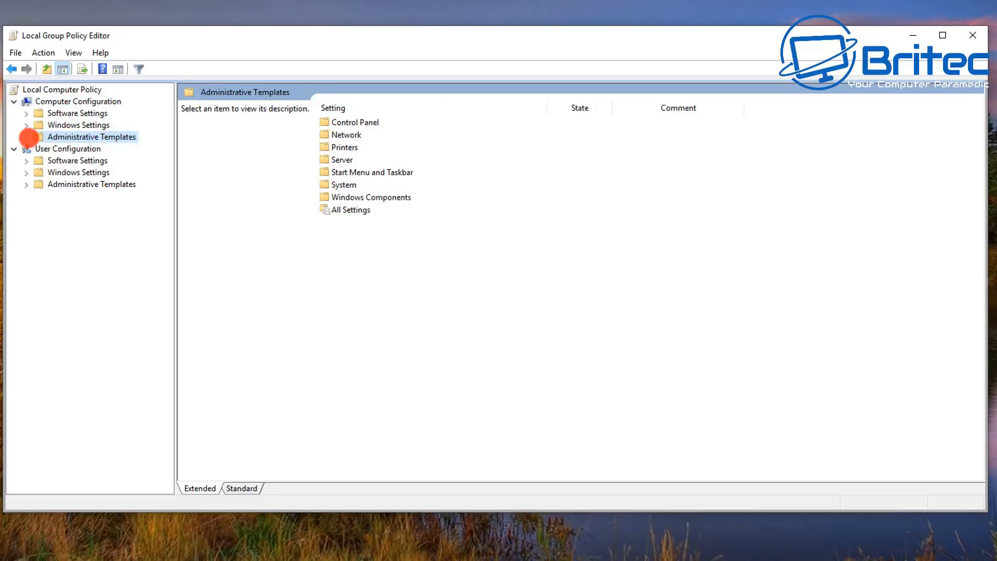
click(26, 136)
click(79, 217)
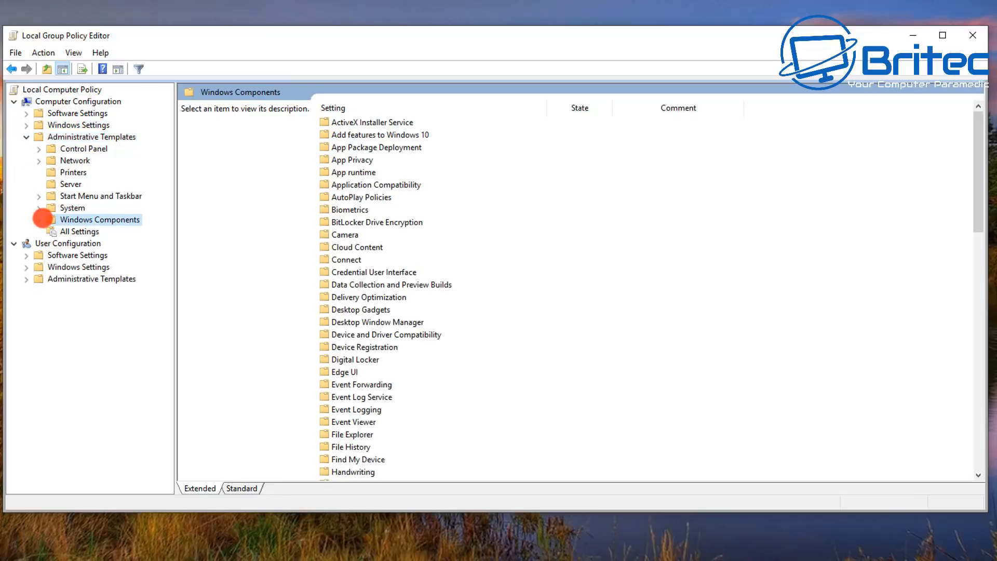
click(39, 219)
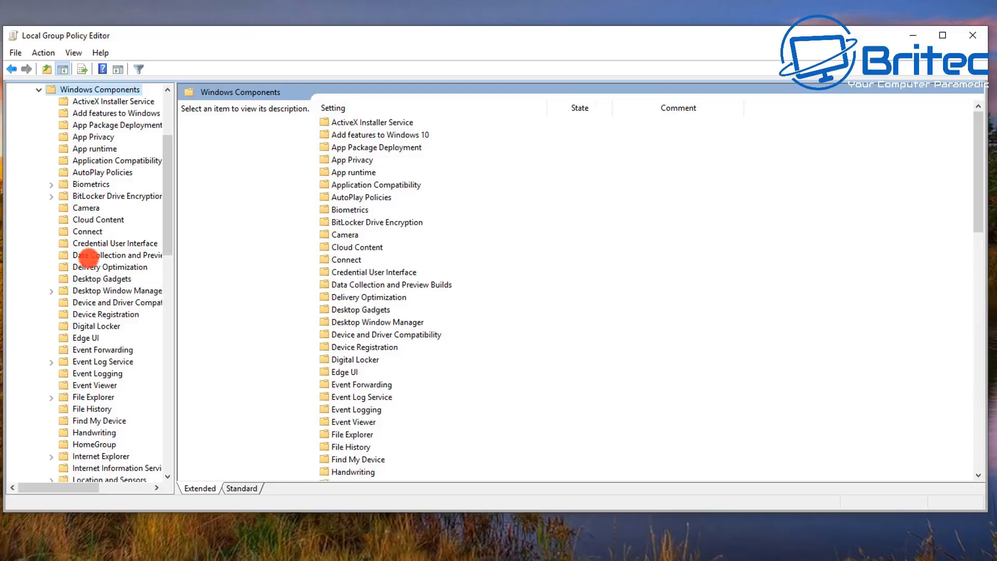
click(89, 256)
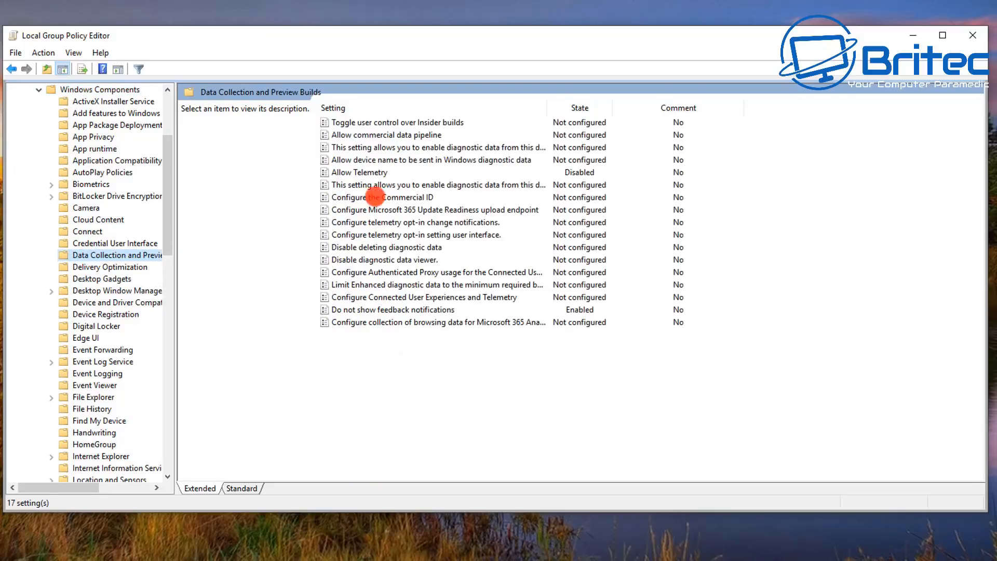
- Review the Allow Telemetry policy's help text, set the policy to Enabled with the option "0 - Security [Enterprise Only]", and apply it
click(365, 171)
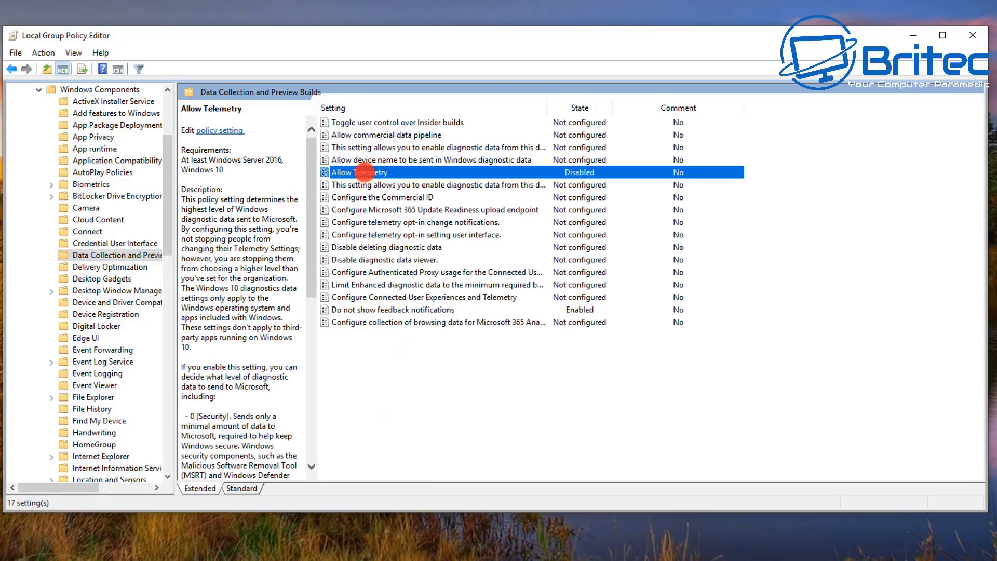
double_click(364, 171)
drag(275, 60, 570, 88)
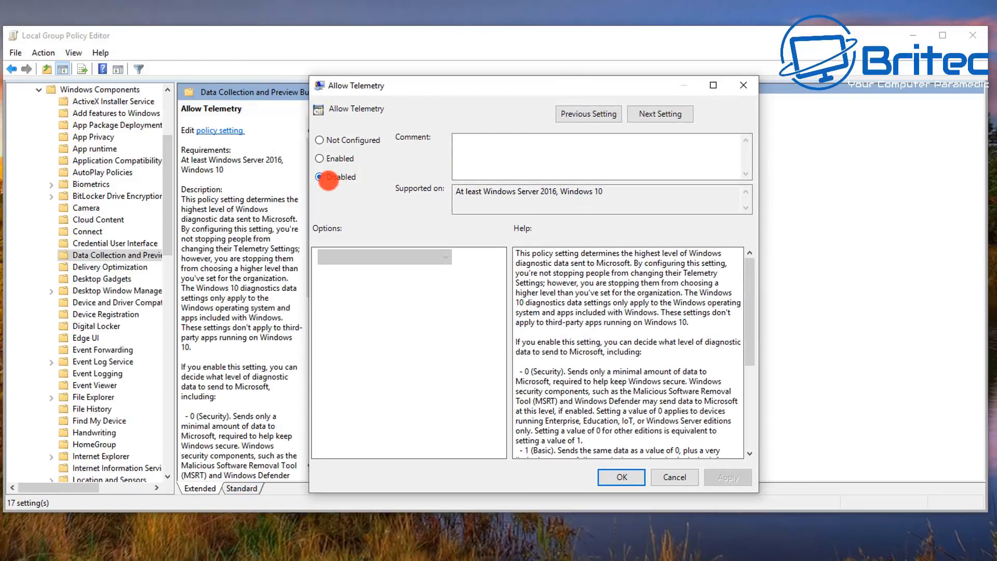
click(326, 174)
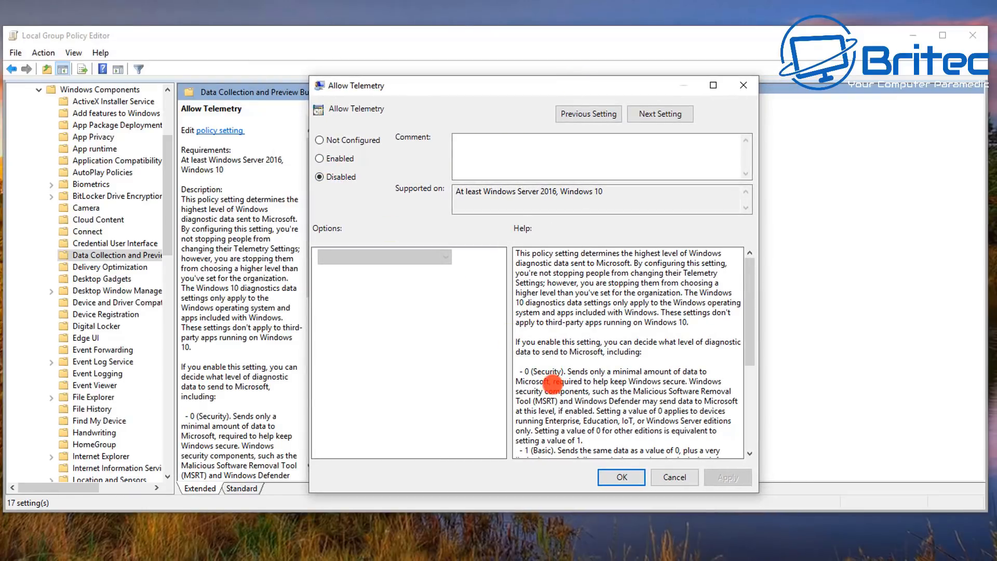
scroll(614, 386, down, 2)
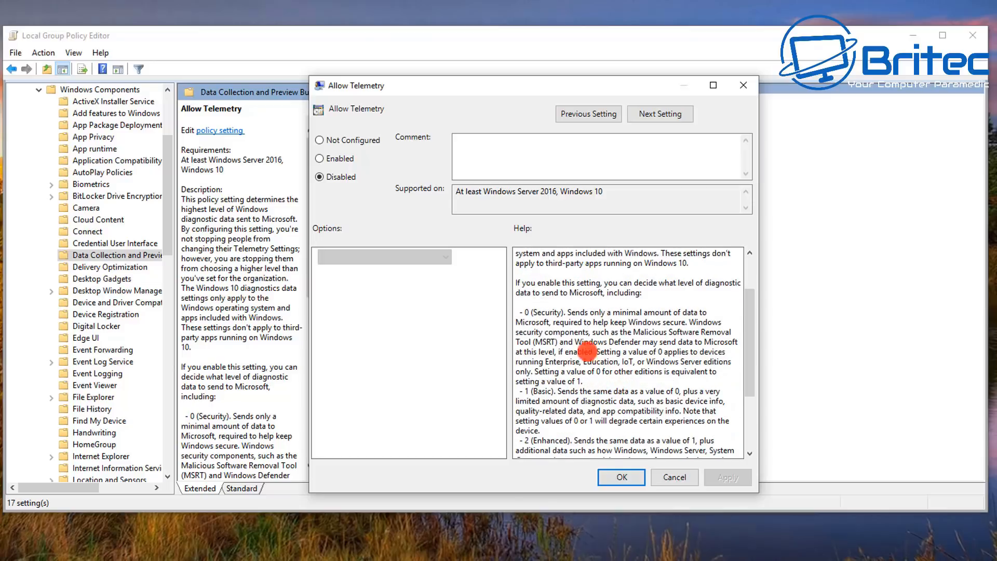
scroll(615, 327, down, 2)
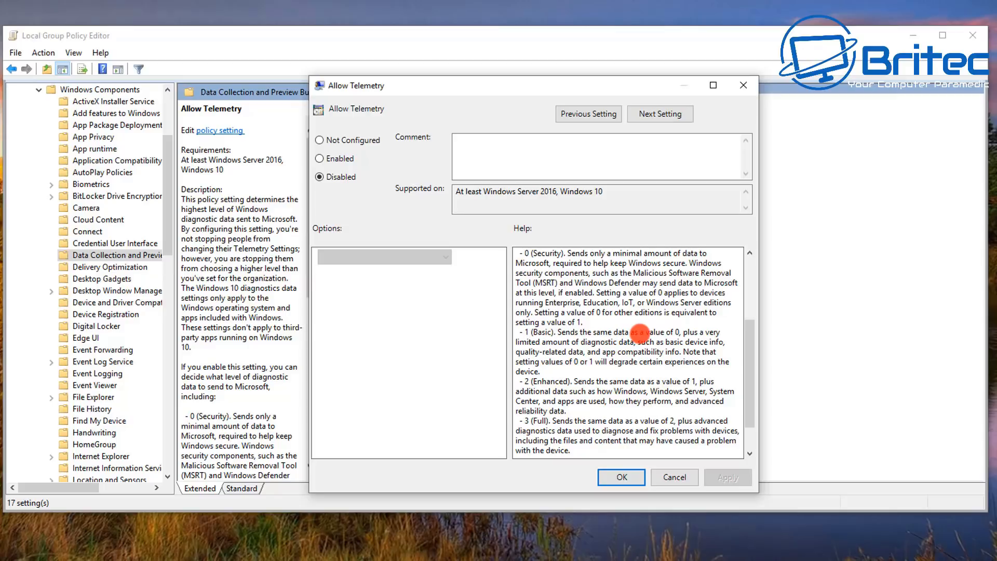
click(325, 159)
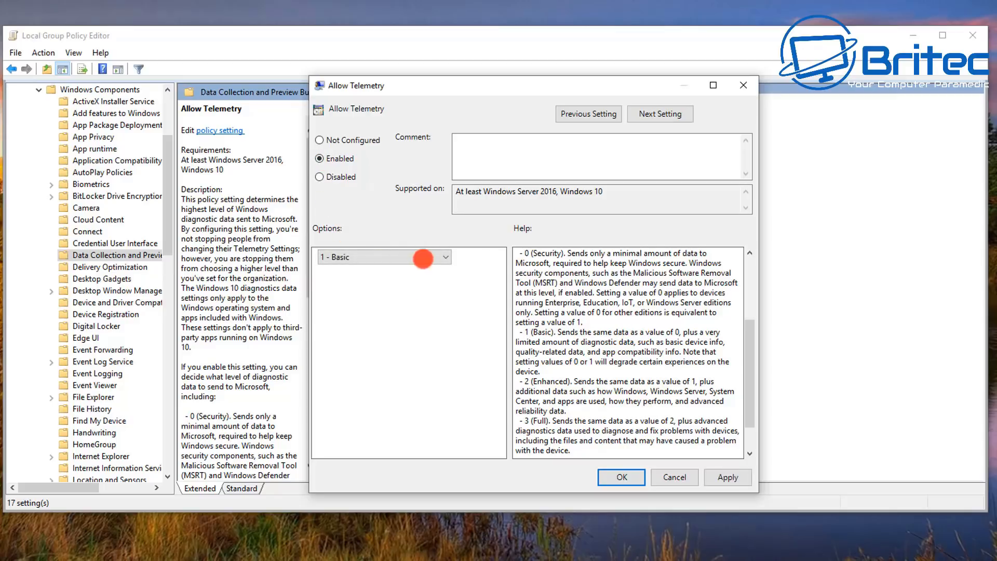
click(445, 257)
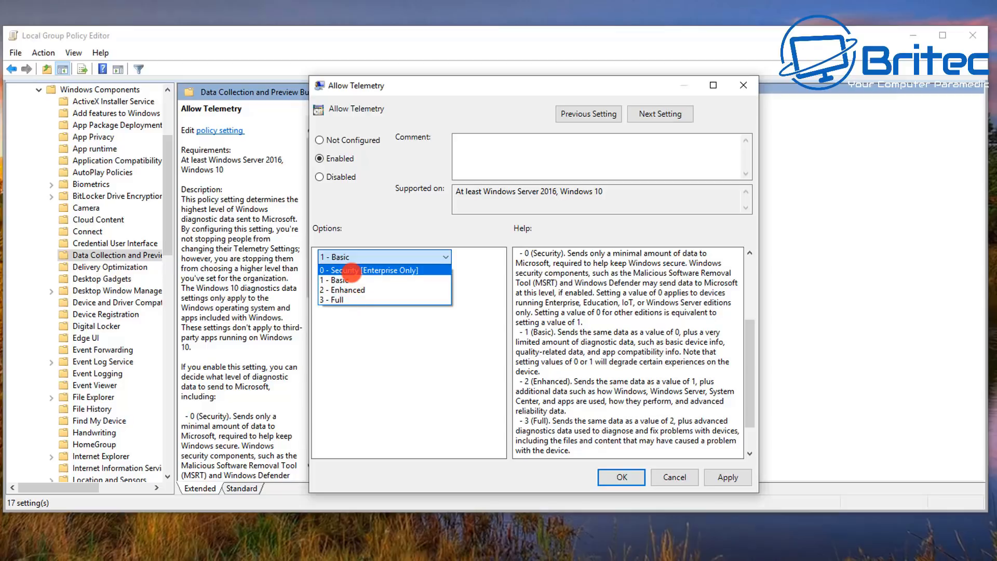
click(352, 270)
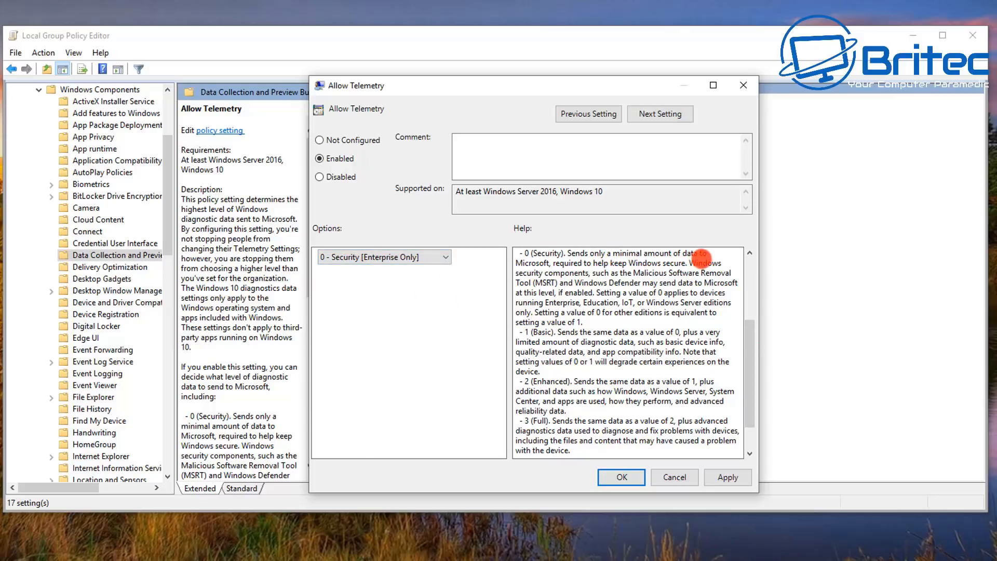
drag(752, 339, 750, 309)
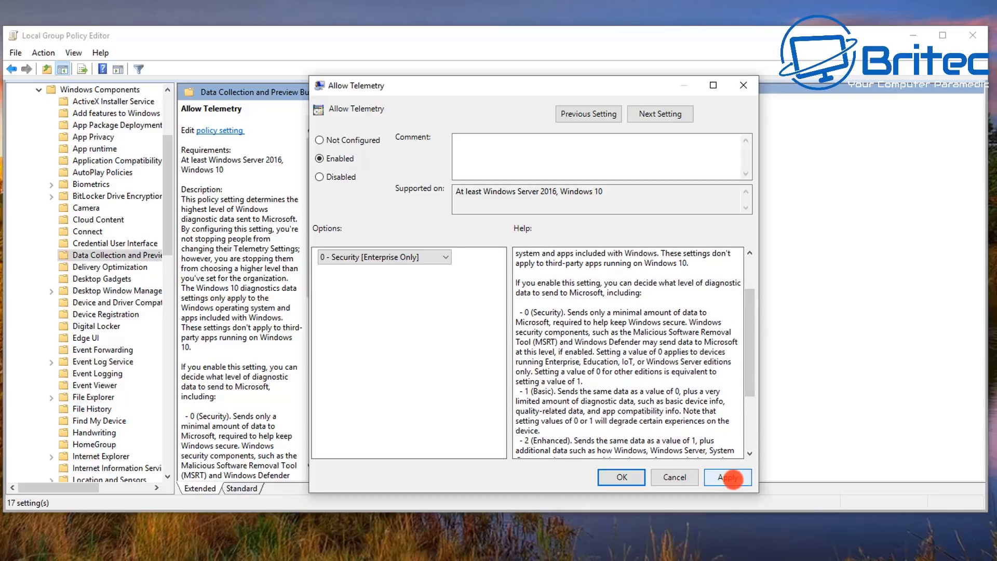
click(727, 477)
click(622, 477)
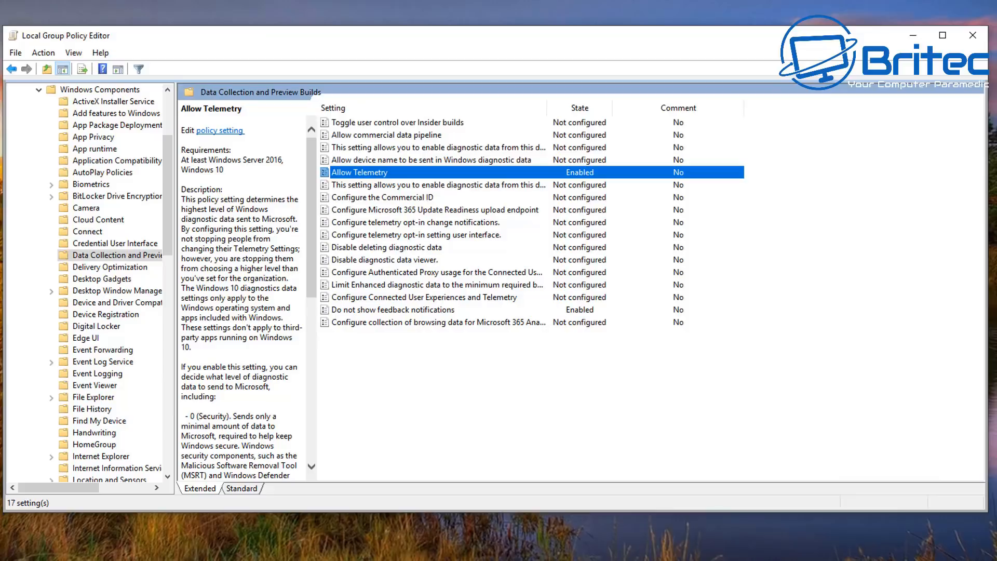
- Open the Do not show feedback notifications policy, check its state and help text, and close it without changes
click(373, 310)
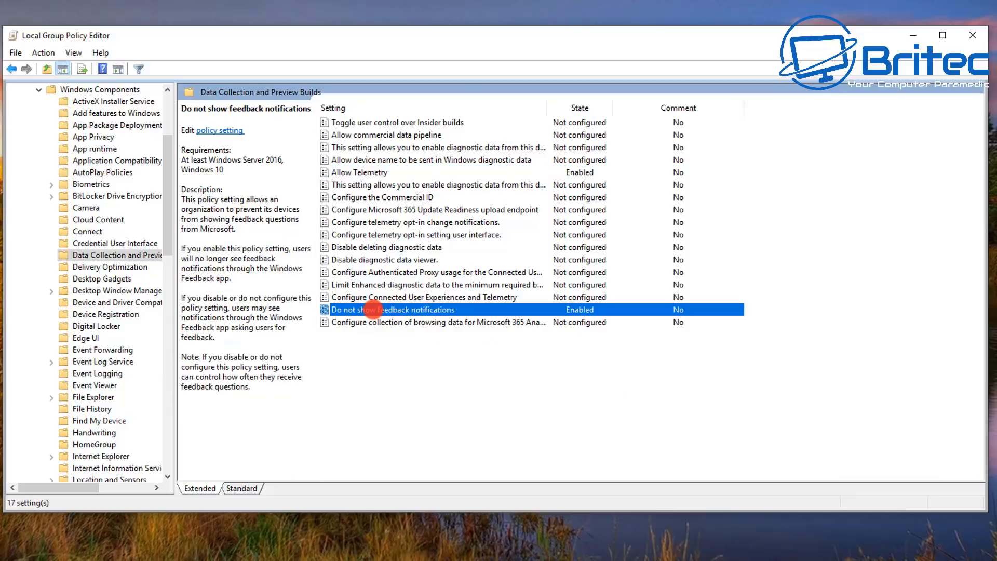
double_click(373, 310)
drag(249, 73, 545, 95)
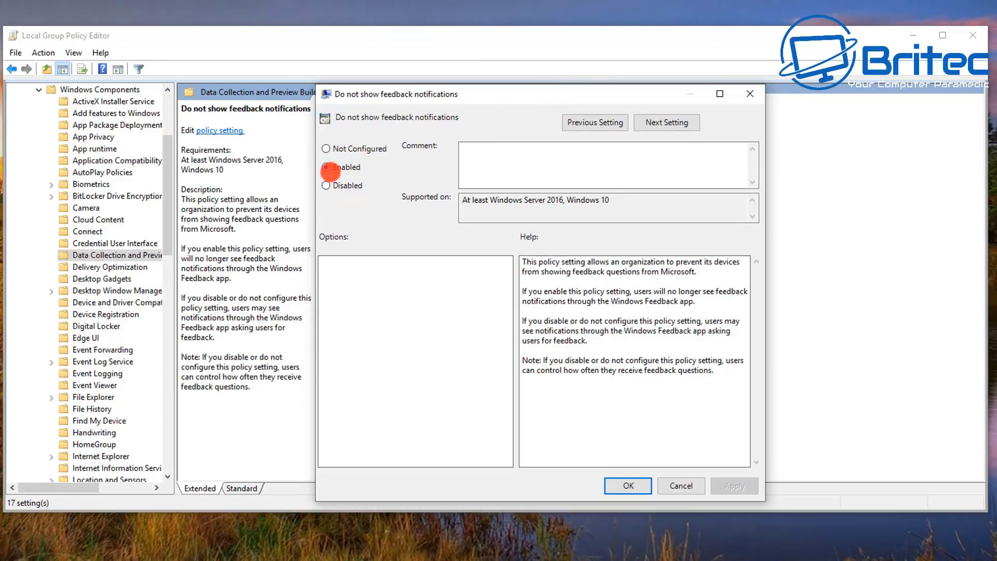
click(681, 487)
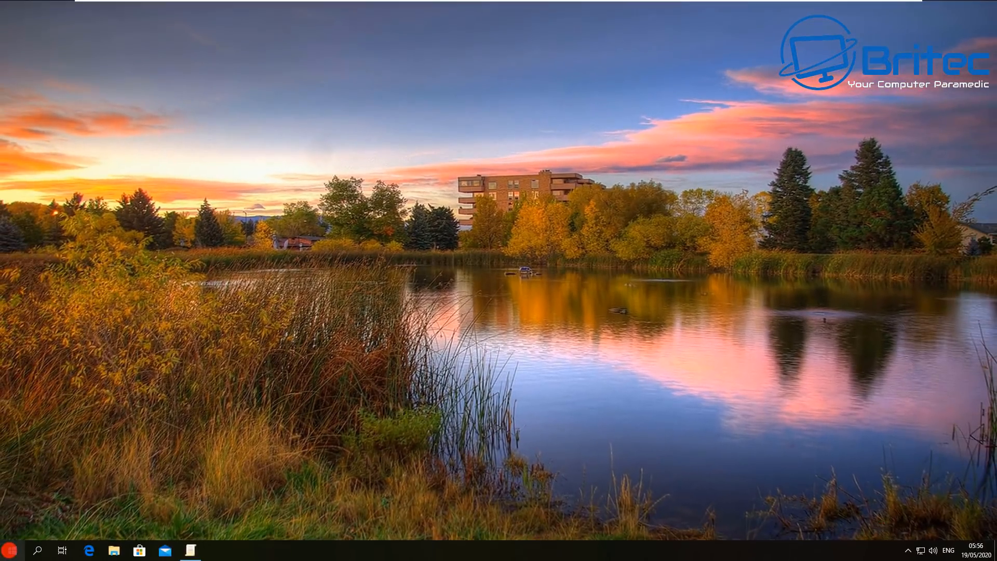
- Open Delivery Optimization under Update & Security in Windows Settings and turn off Allow downloads from other PCs
click(12, 549)
click(13, 504)
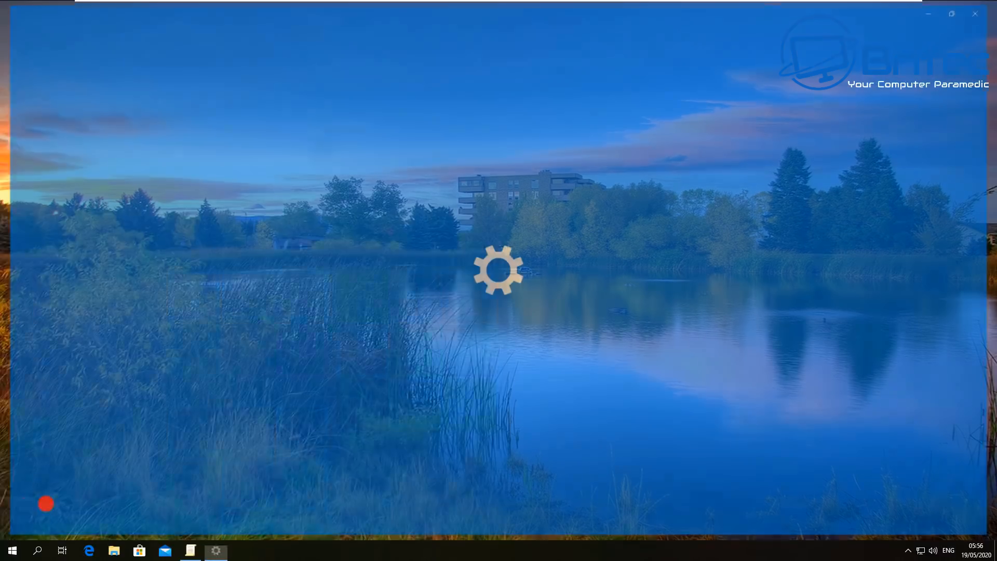
click(389, 233)
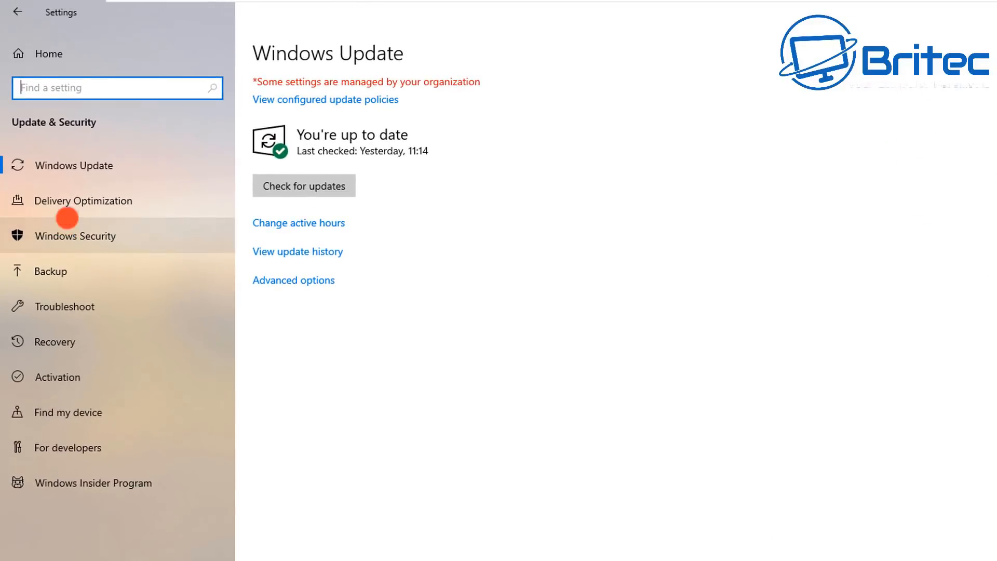
click(69, 202)
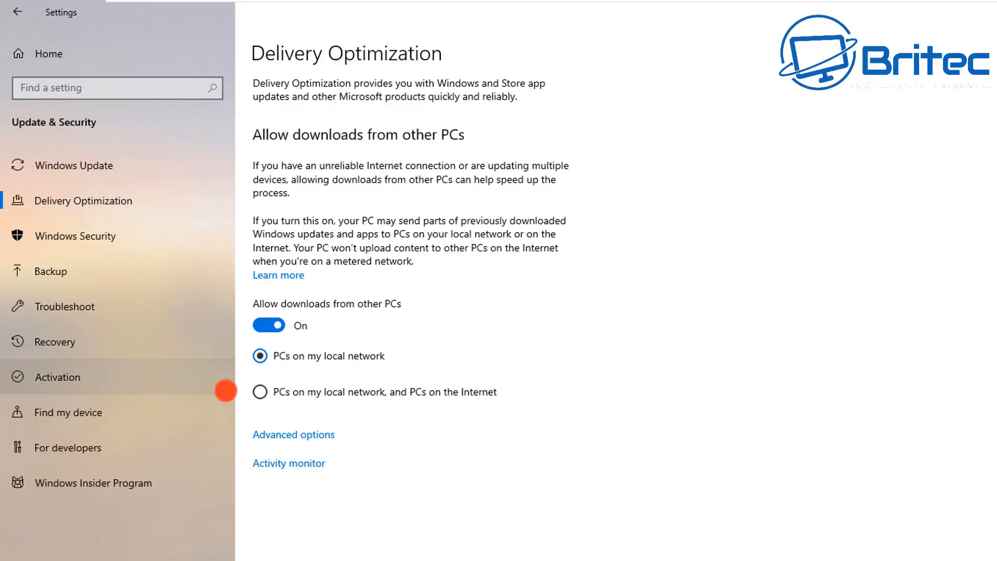
click(265, 325)
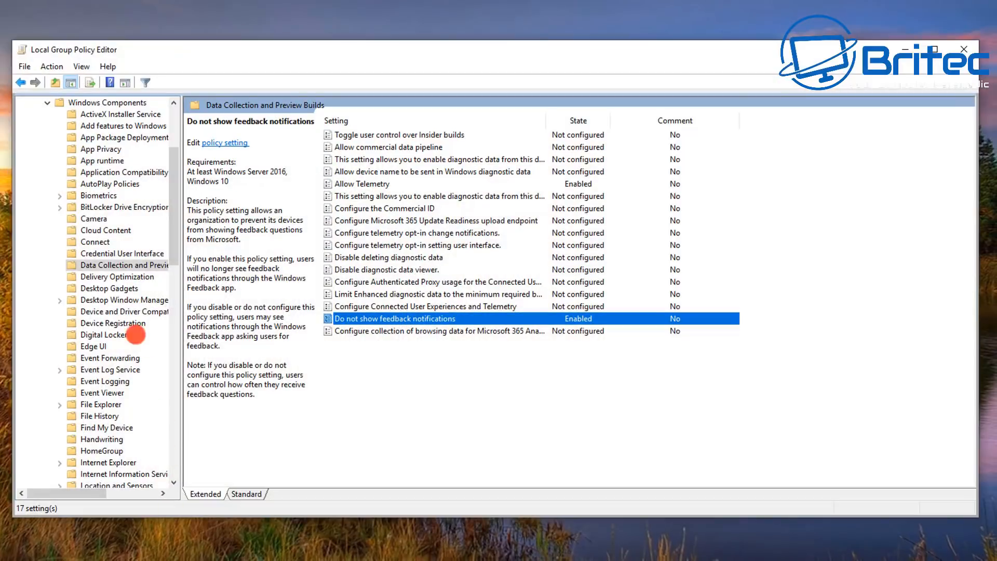
- Switch to the Local Group Policy Editor and go to Delivery Optimization under Computer Configuration, Administrative Templates, Windows Components
scroll(55, 176, up, 4)
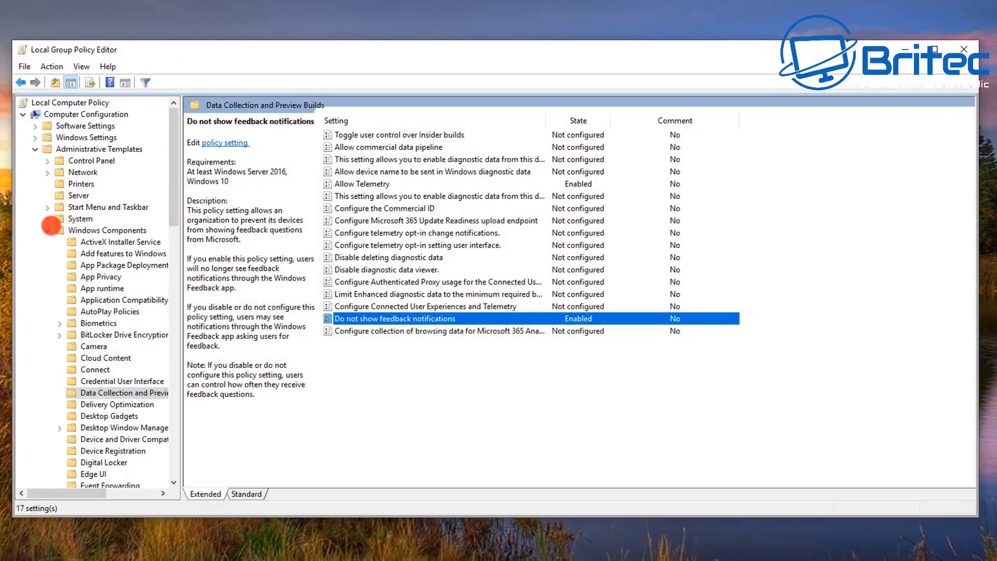
click(48, 230)
click(35, 149)
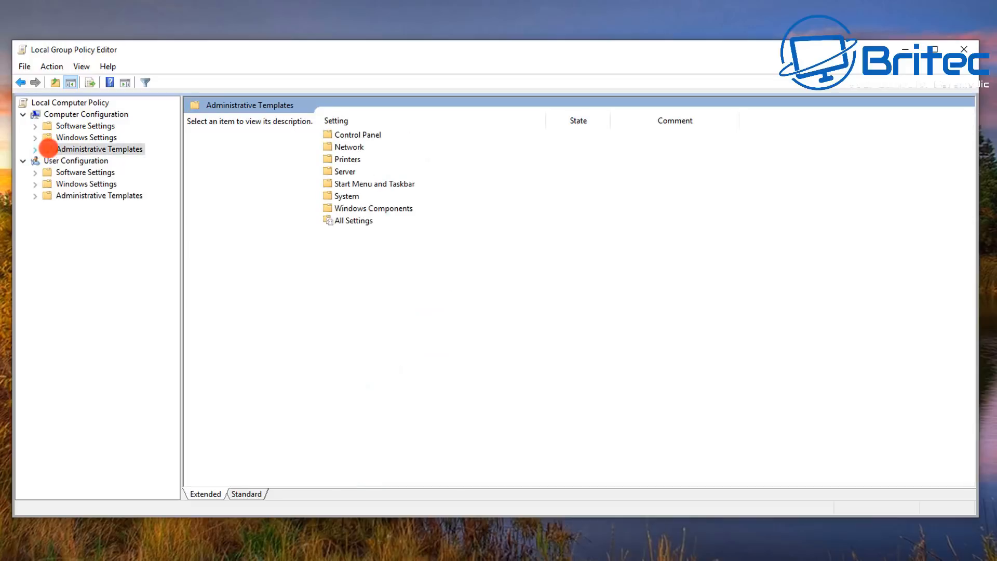
click(66, 114)
click(69, 149)
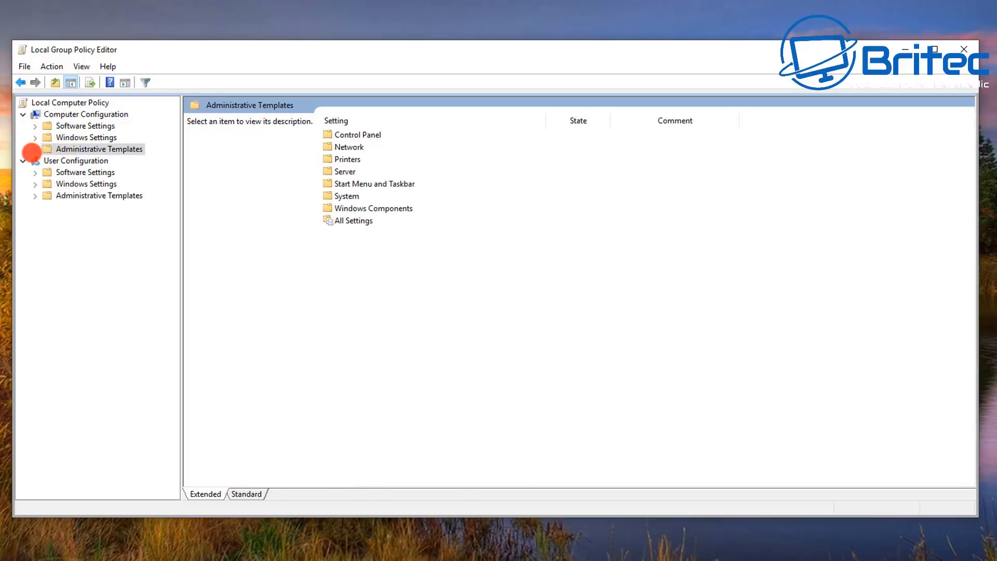
click(35, 149)
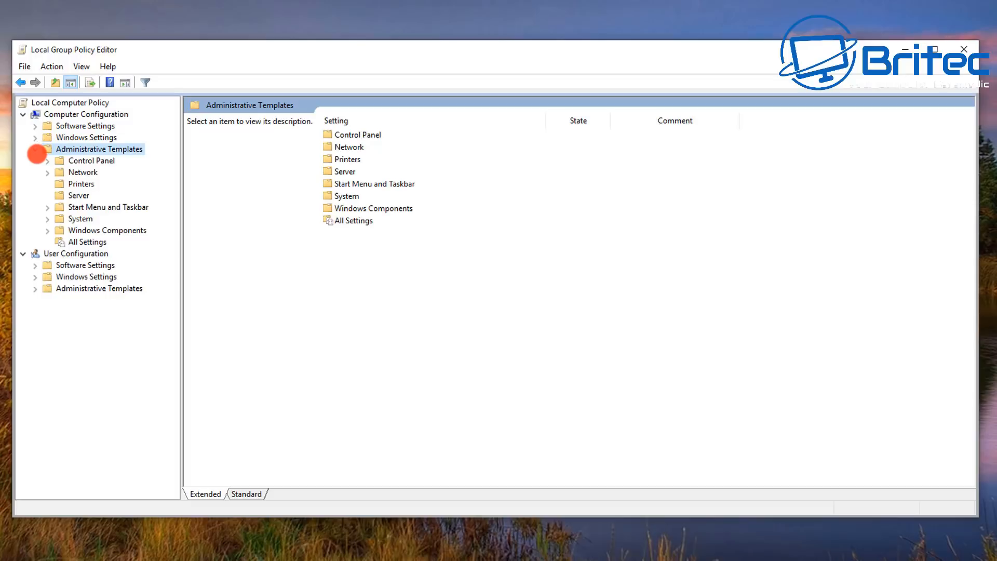
click(68, 229)
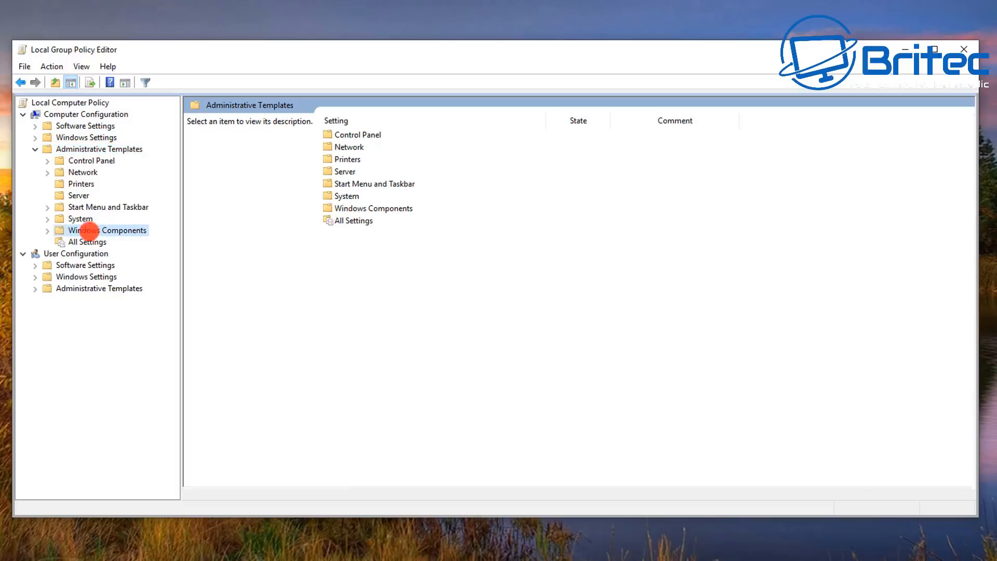
click(46, 230)
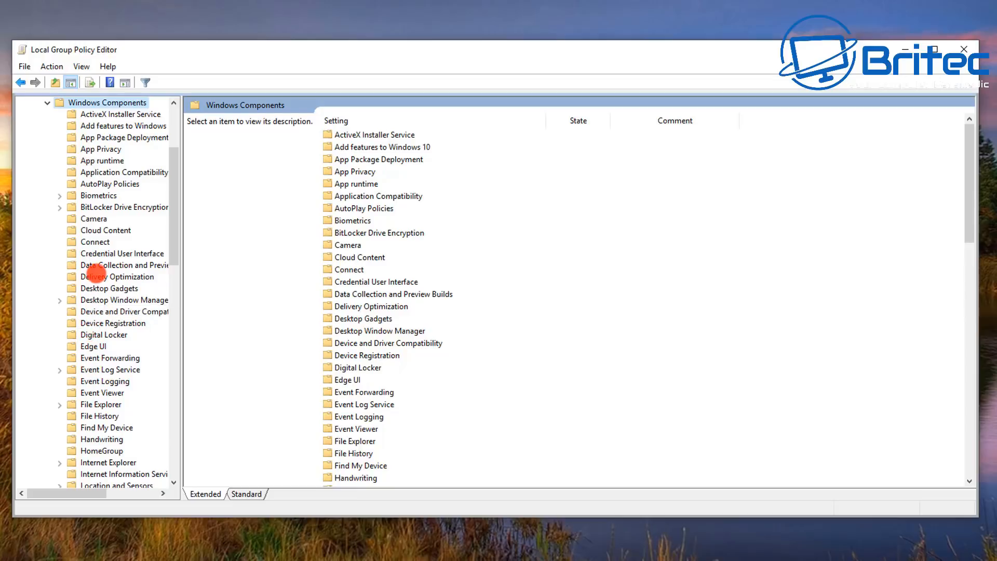
click(91, 277)
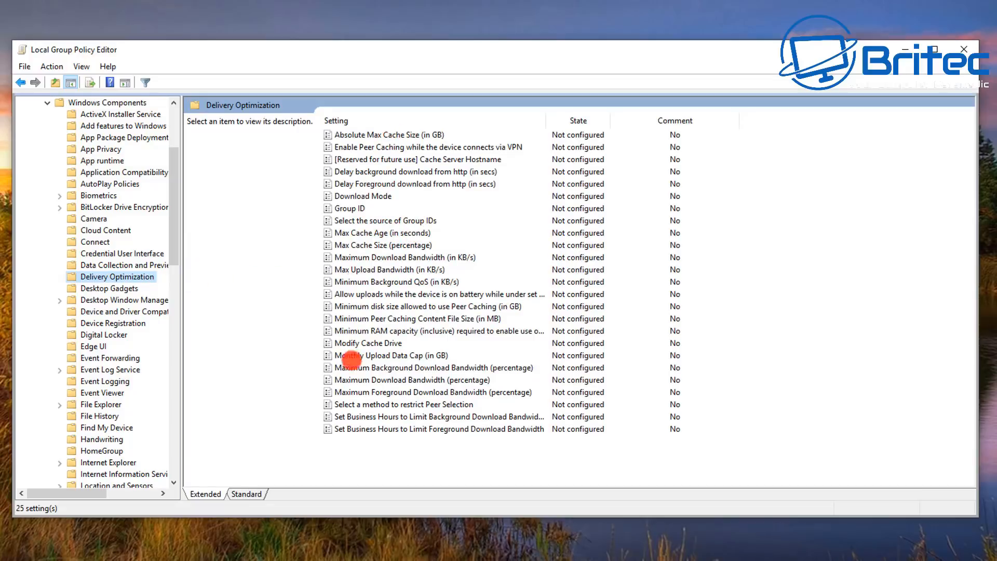
- Open the Download Mode policy and set it to Enabled
click(369, 196)
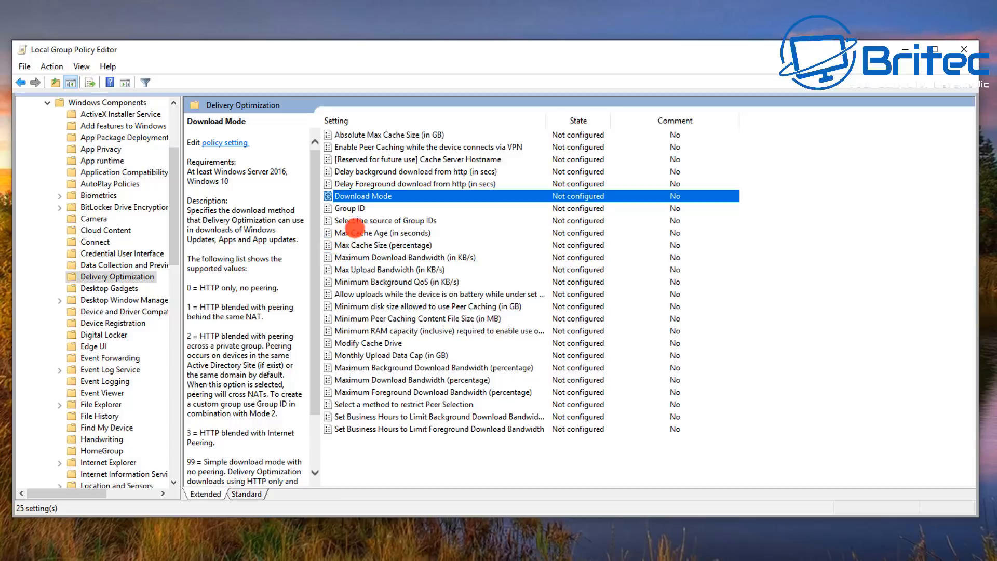
double_click(353, 196)
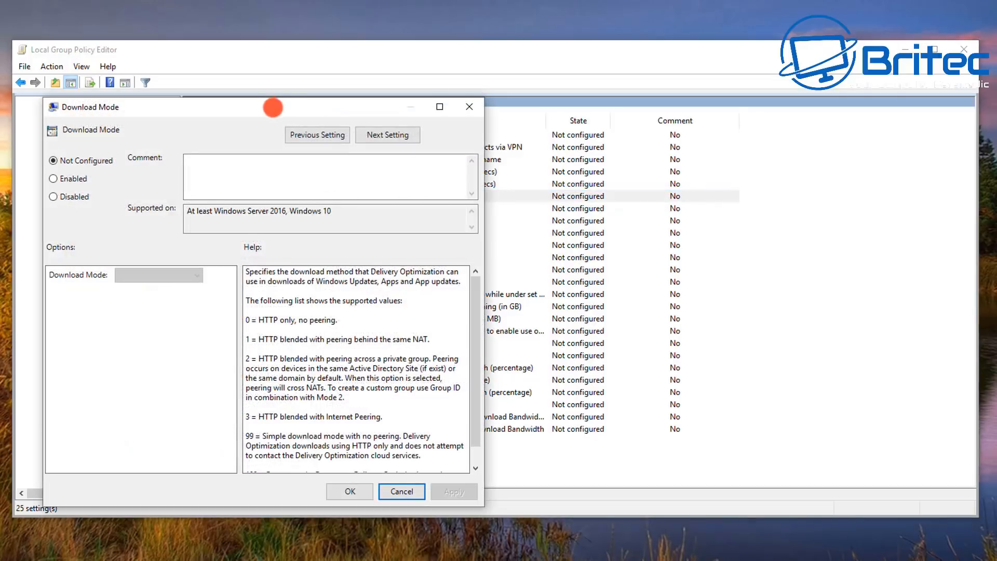
drag(272, 104, 526, 103)
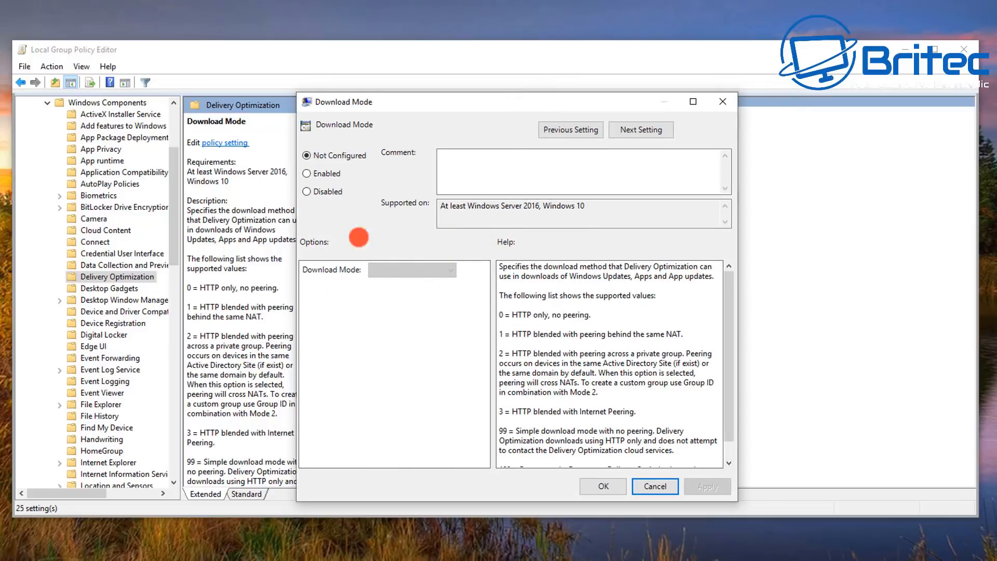
click(318, 174)
- Try the Download Mode policy as Disabled, and as Enabled with the option HTTP only (0)
click(445, 270)
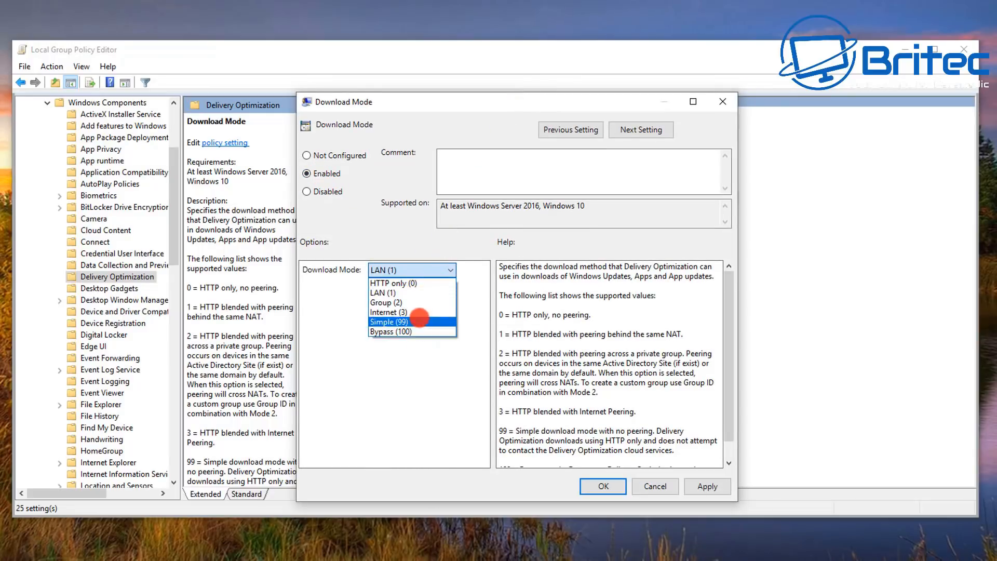
click(332, 192)
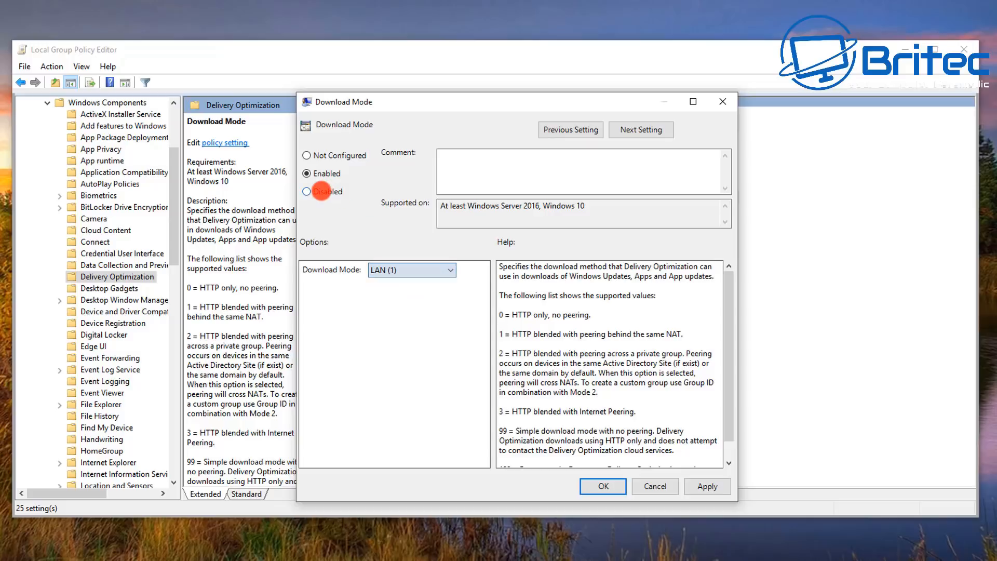
click(314, 192)
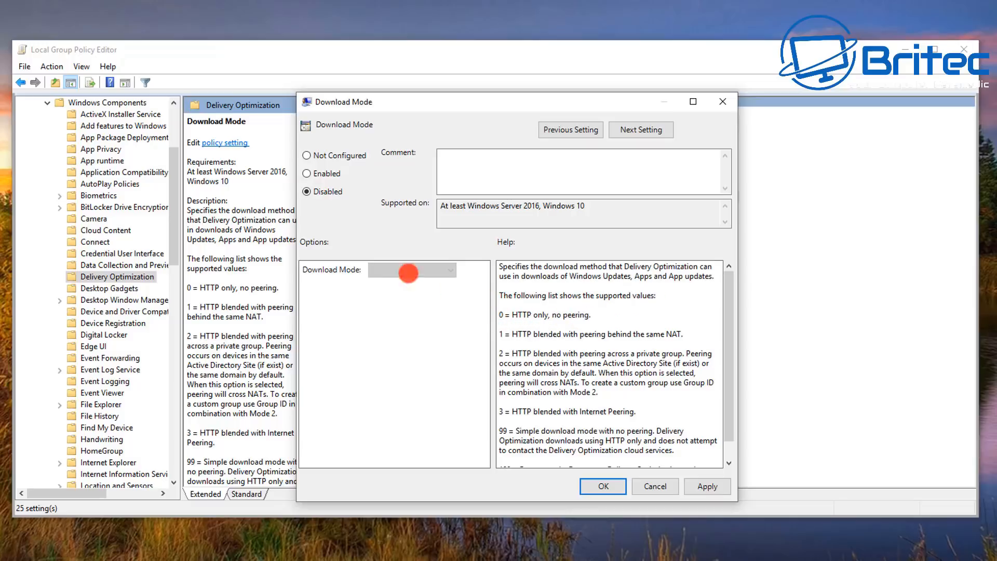
click(306, 173)
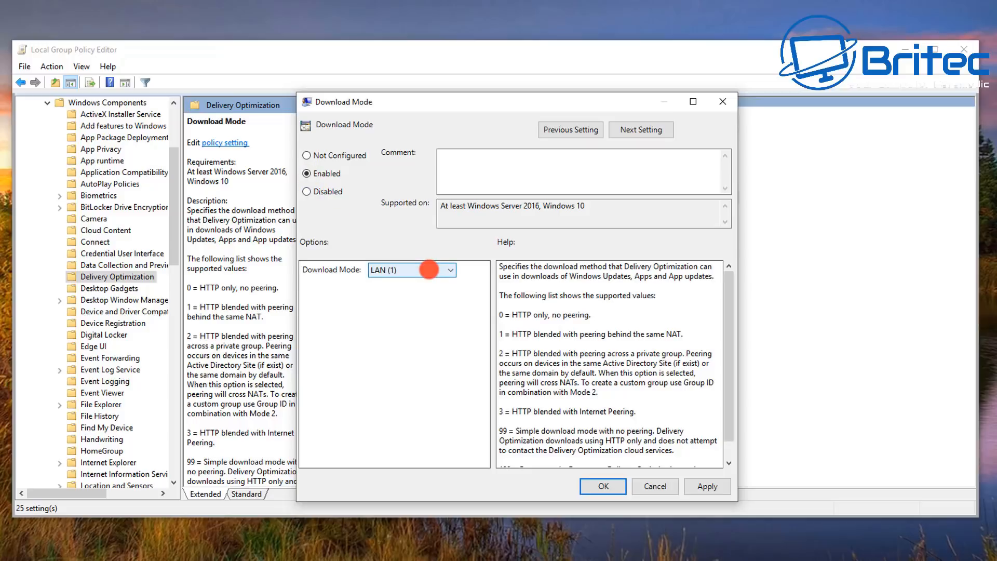
click(429, 269)
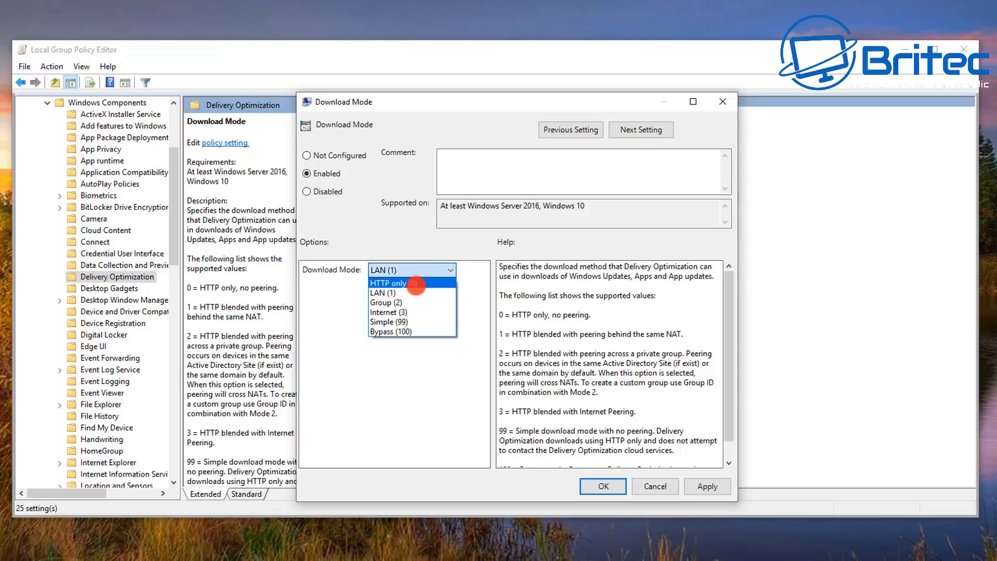
click(415, 284)
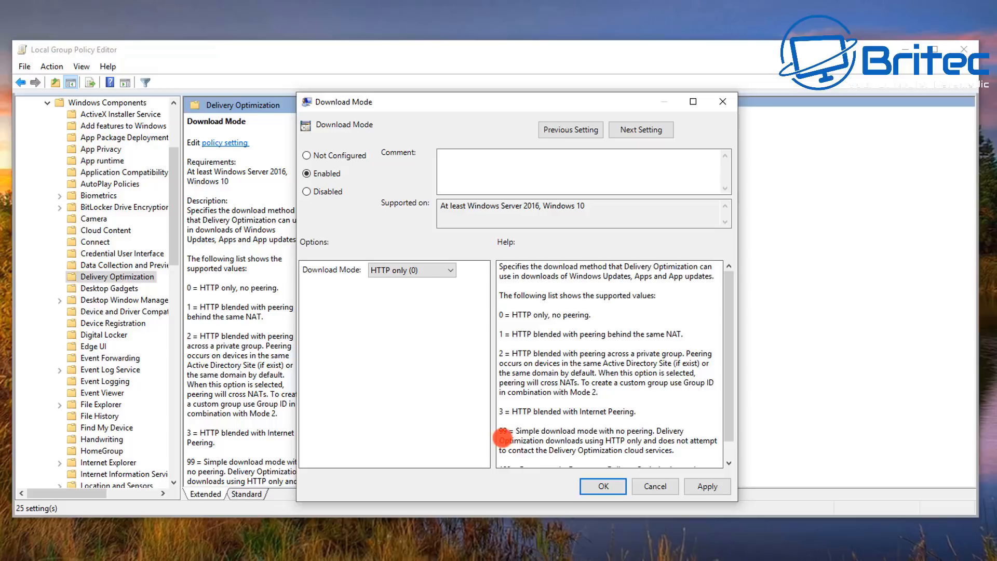
- Review the policy's help text, set Download Mode to Simple (99), and confirm the policy
scroll(515, 431, down, 1)
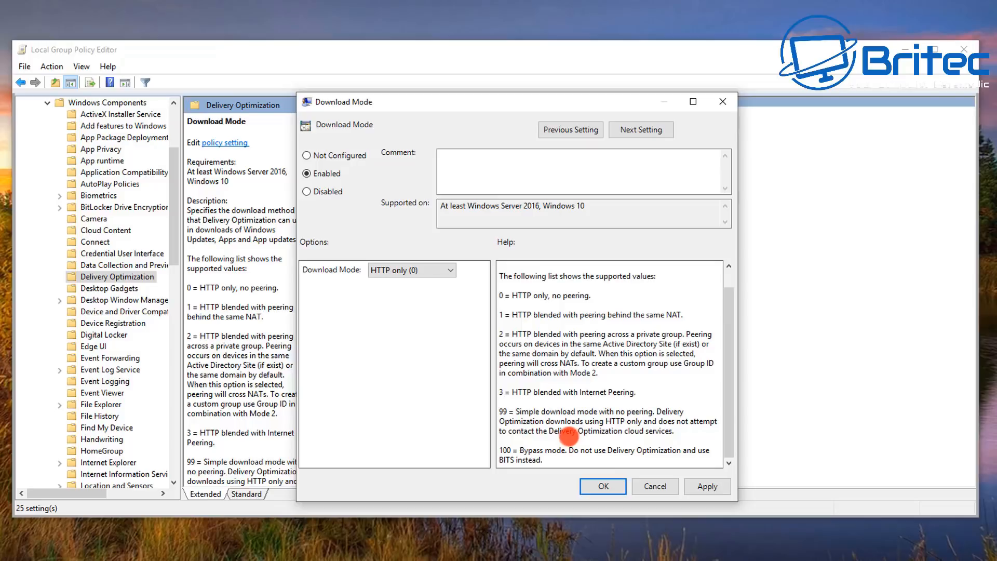
click(435, 270)
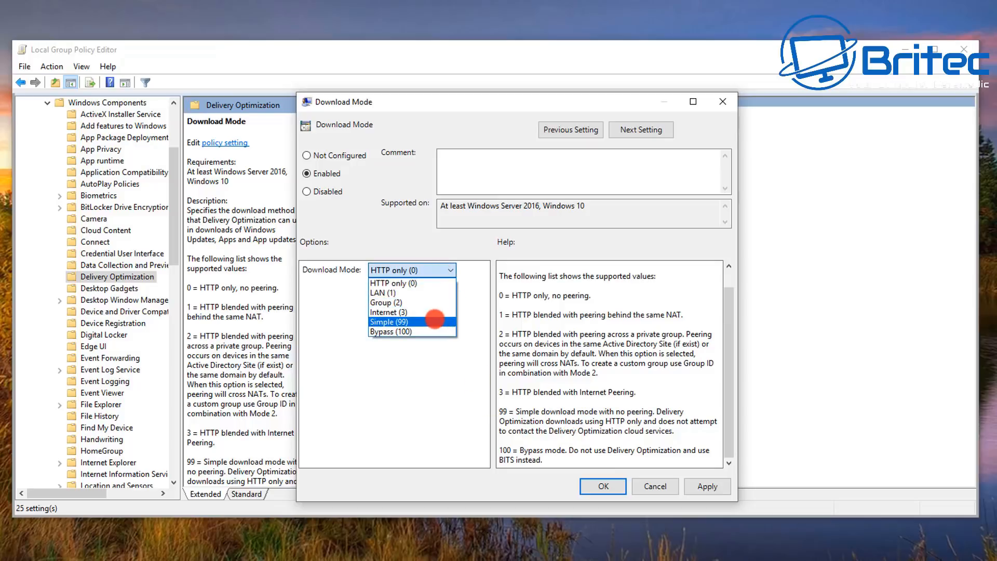
click(434, 321)
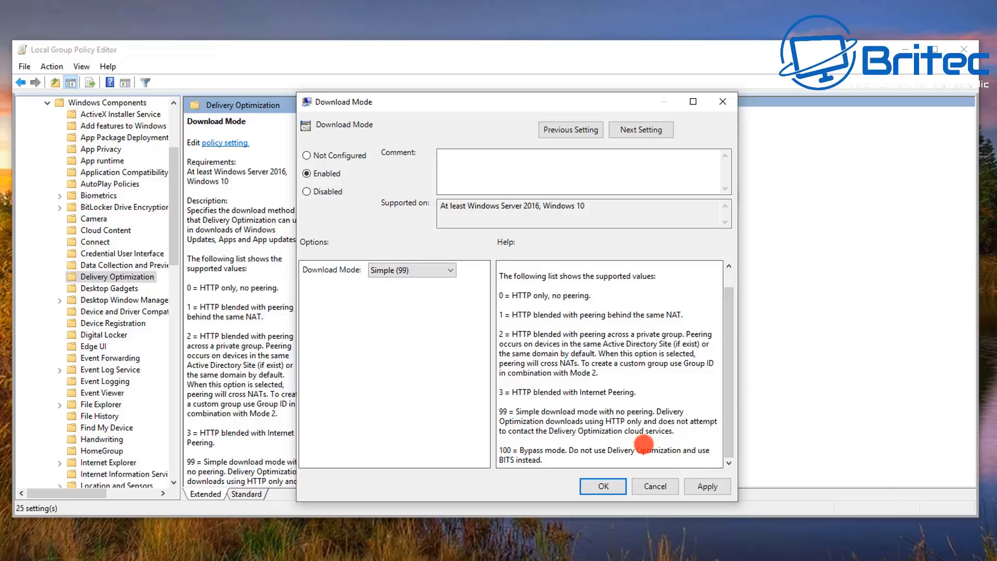
click(603, 486)
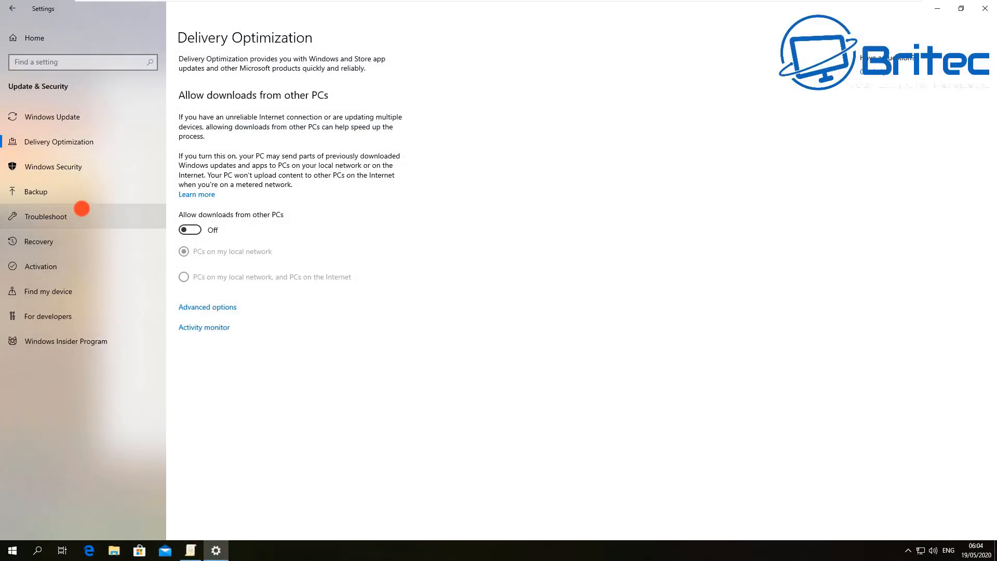
- Switch to Windows Settings, reload the Delivery Optimization page, and view its advanced bandwidth and upload options
click(57, 166)
click(45, 141)
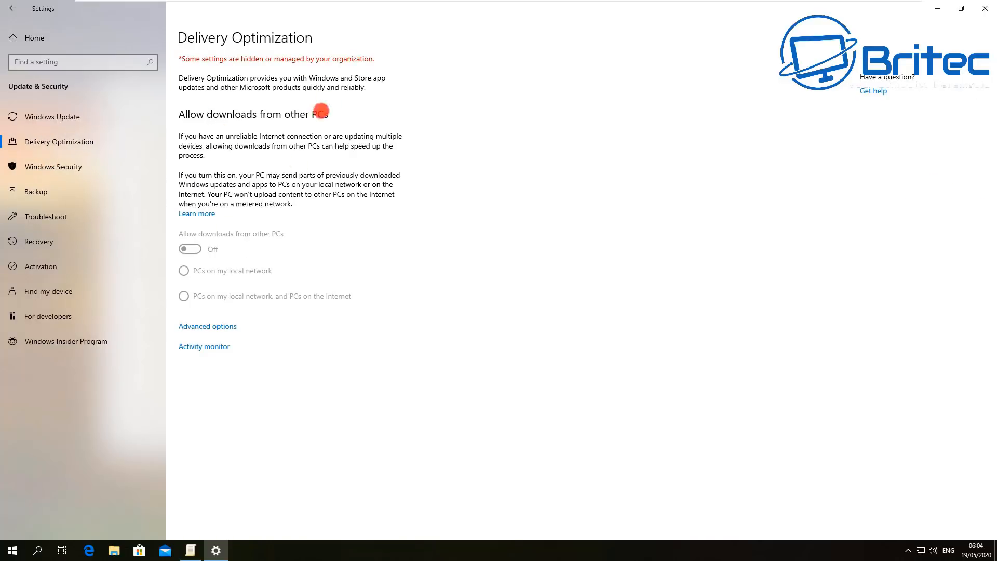
click(222, 326)
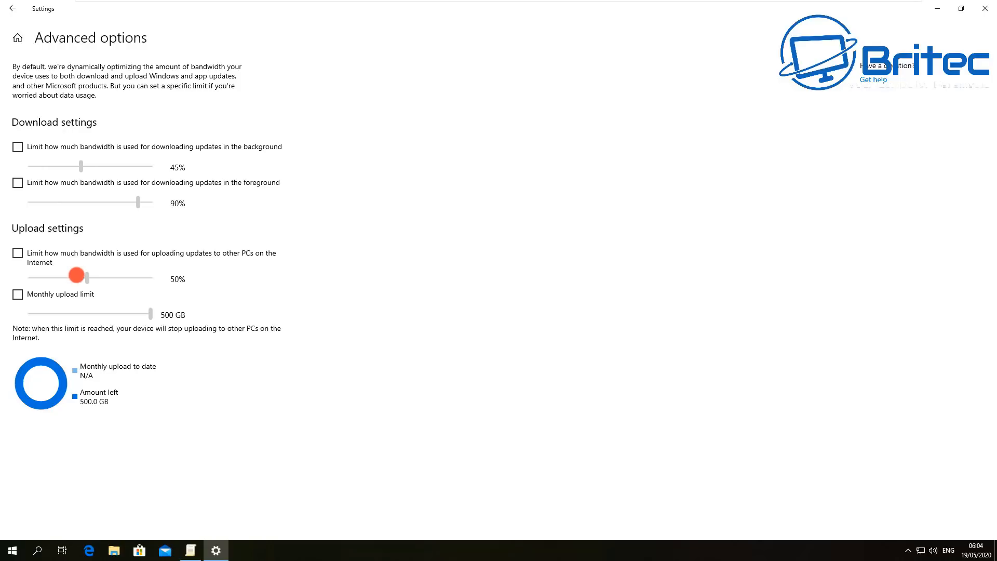
click(13, 8)
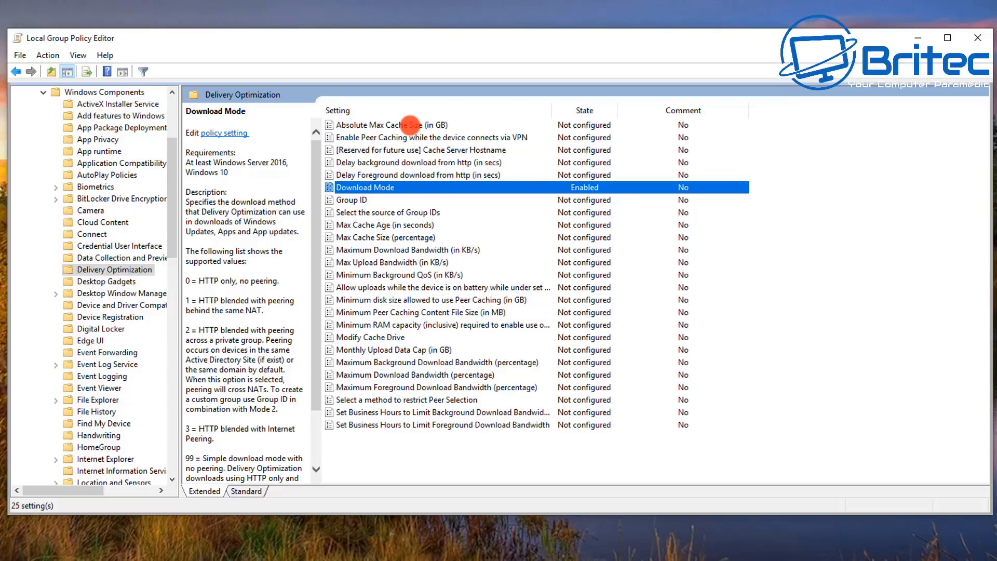
- Switch to the Local Group Policy Editor, enable the Absolute Max Cache Size (in GB) policy, and adjust its cache size
click(410, 125)
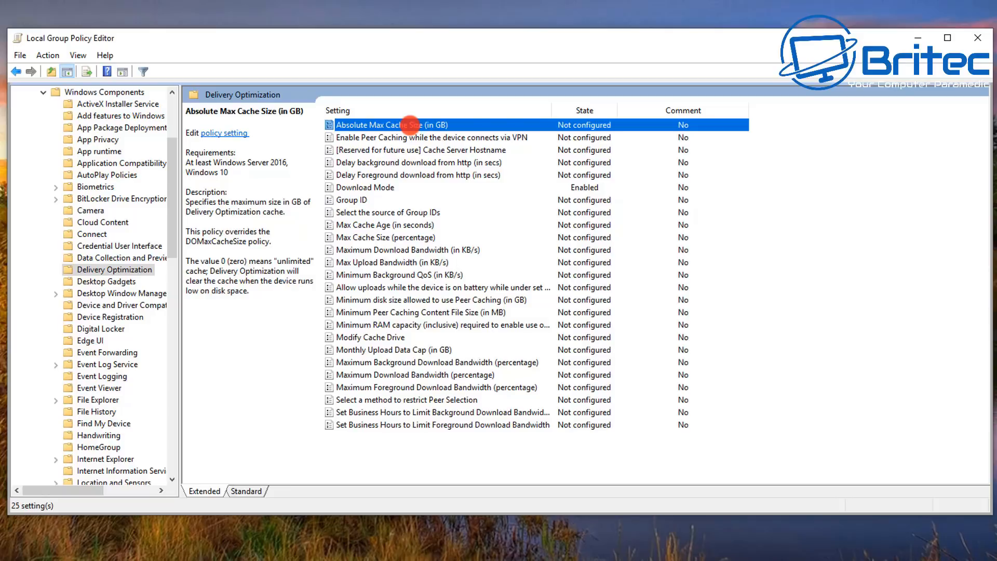
double_click(410, 125)
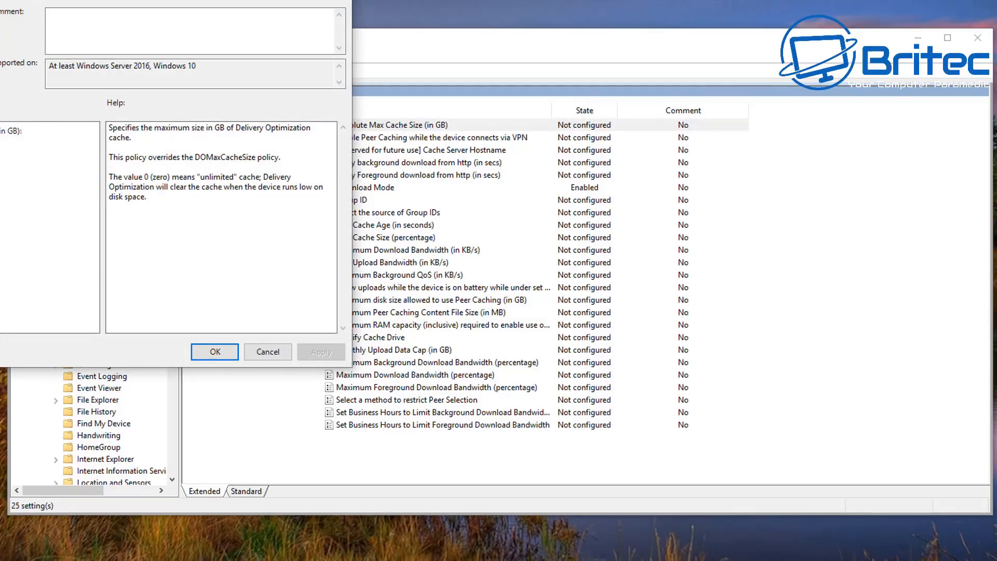
drag(18, 0, 338, 96)
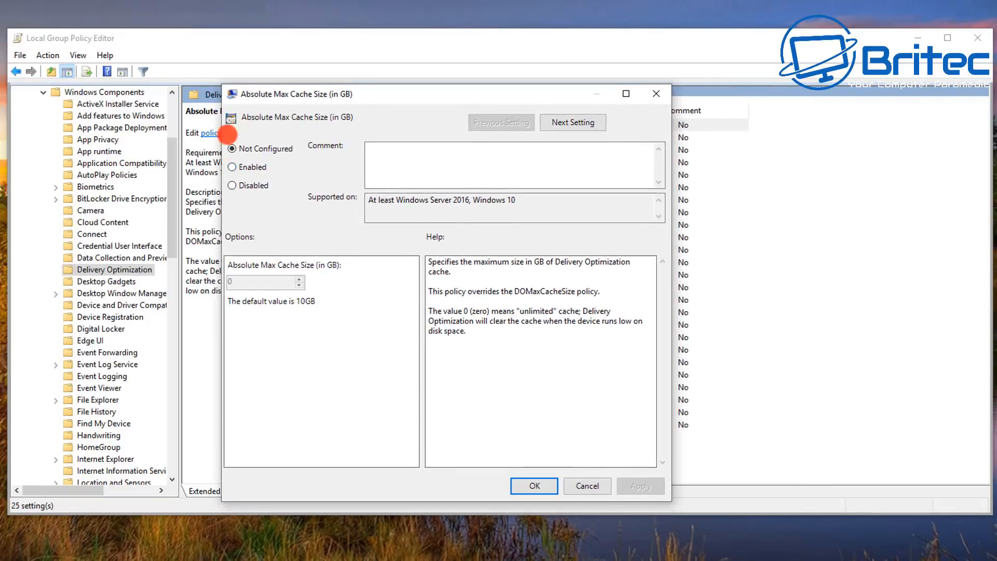
click(231, 166)
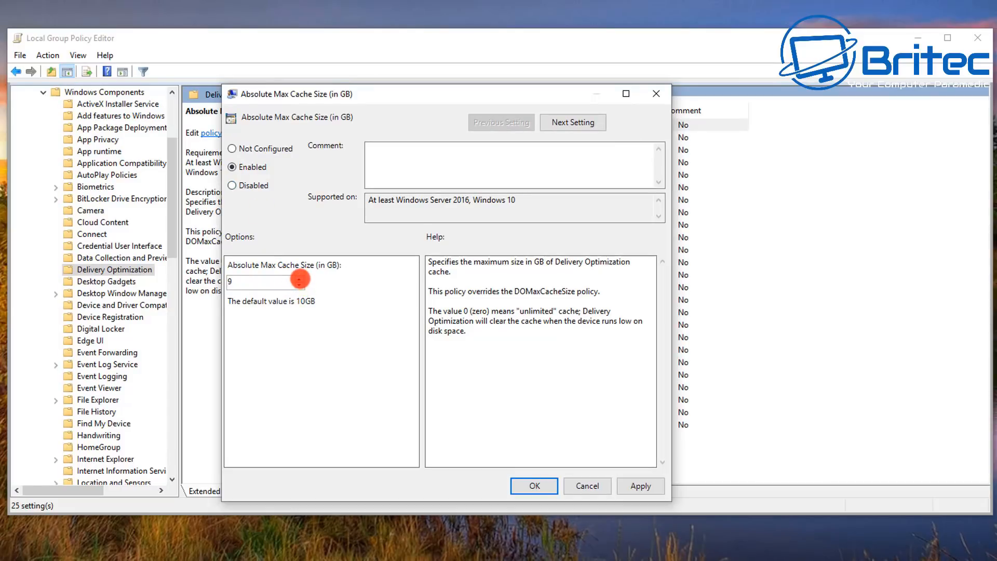
click(299, 278)
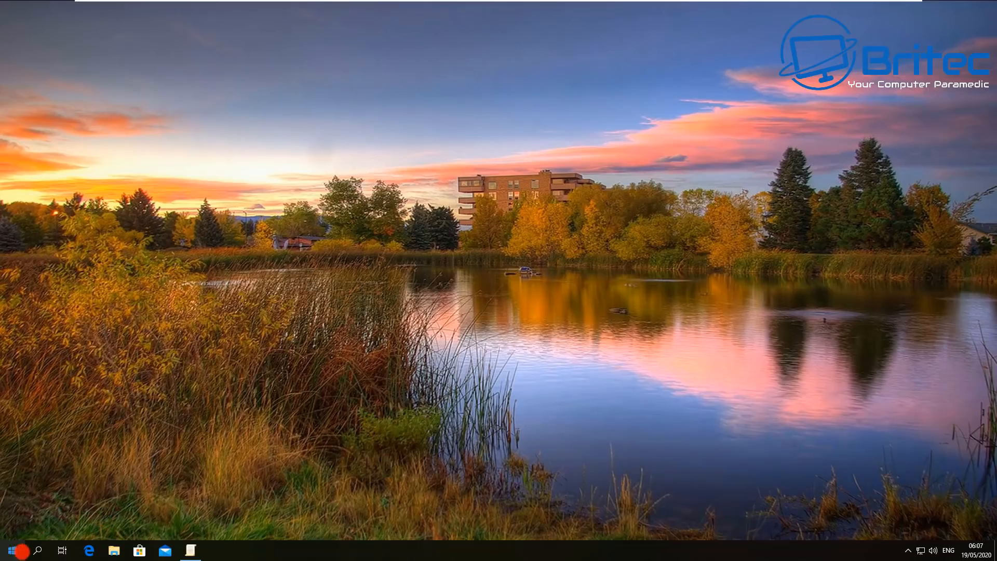
- Switch to Windows Settings and open the Notifications page of the privacy settings
click(4, 550)
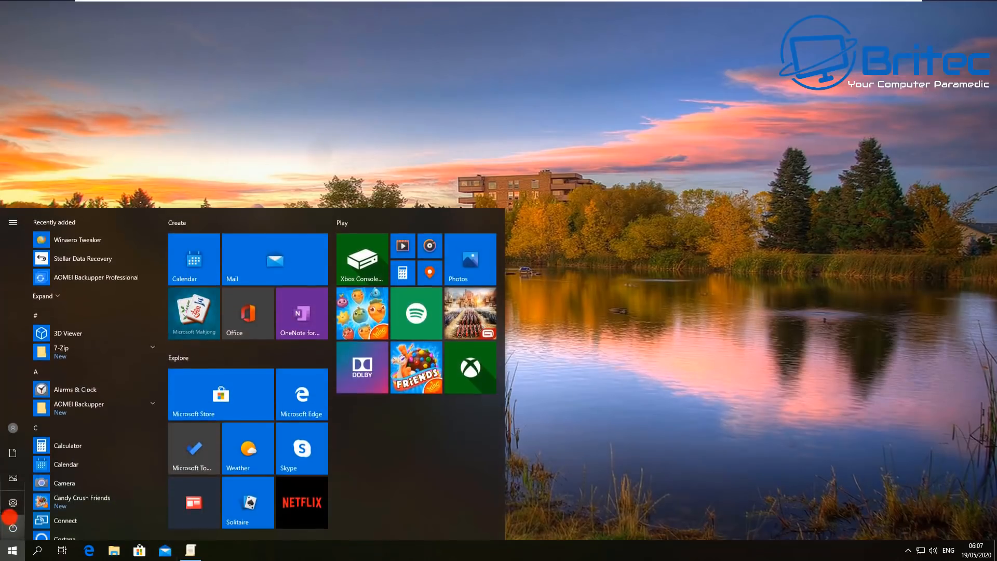
click(13, 519)
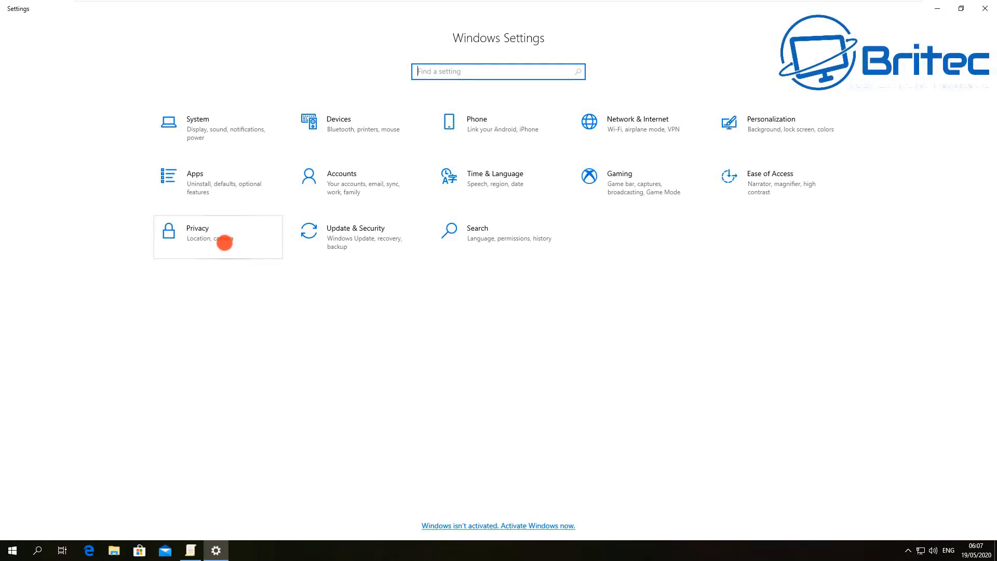
click(194, 225)
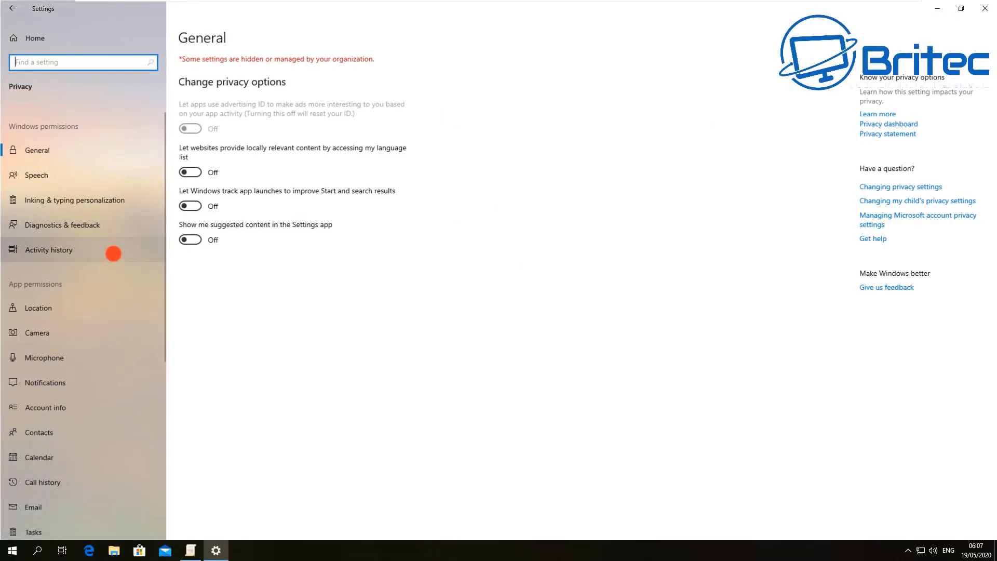
click(41, 384)
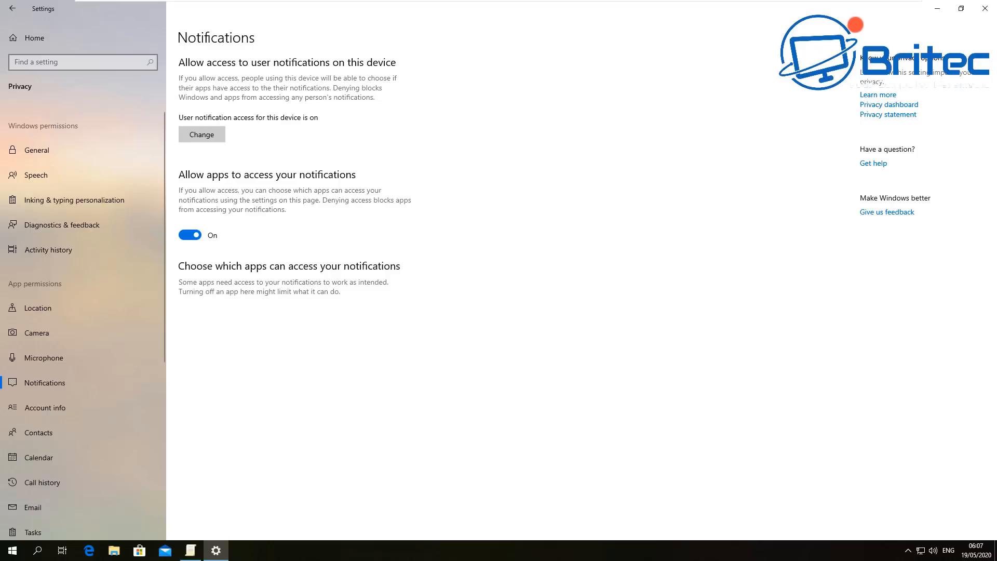
- Try turning off app access to notifications, turn it back on, and minimize the Settings window
click(190, 235)
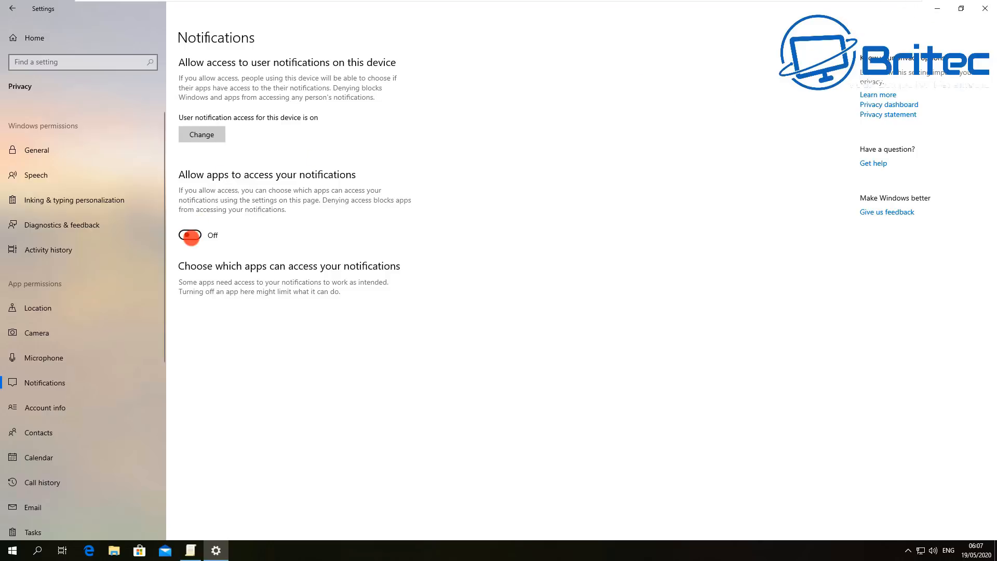
click(190, 235)
click(929, 9)
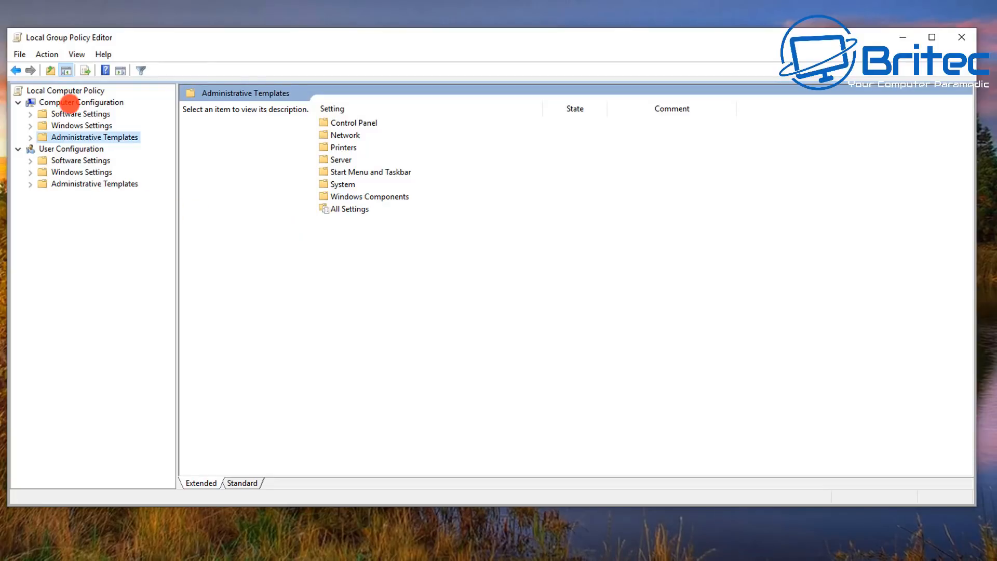
- In the Local Group Policy Editor, open the App Privacy policies in Computer Configuration > Administrative Templates > Windows Components
click(69, 101)
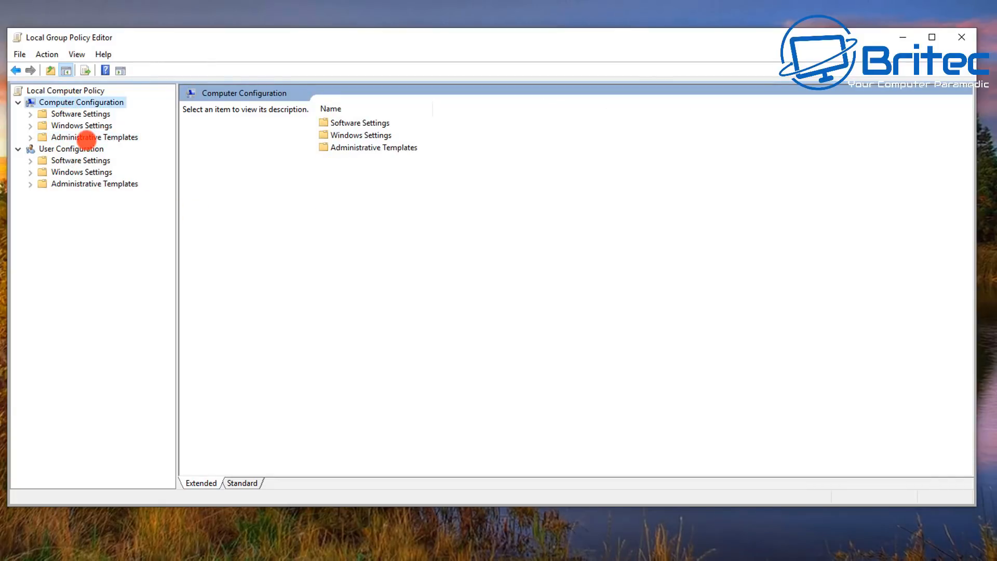
click(86, 137)
click(30, 137)
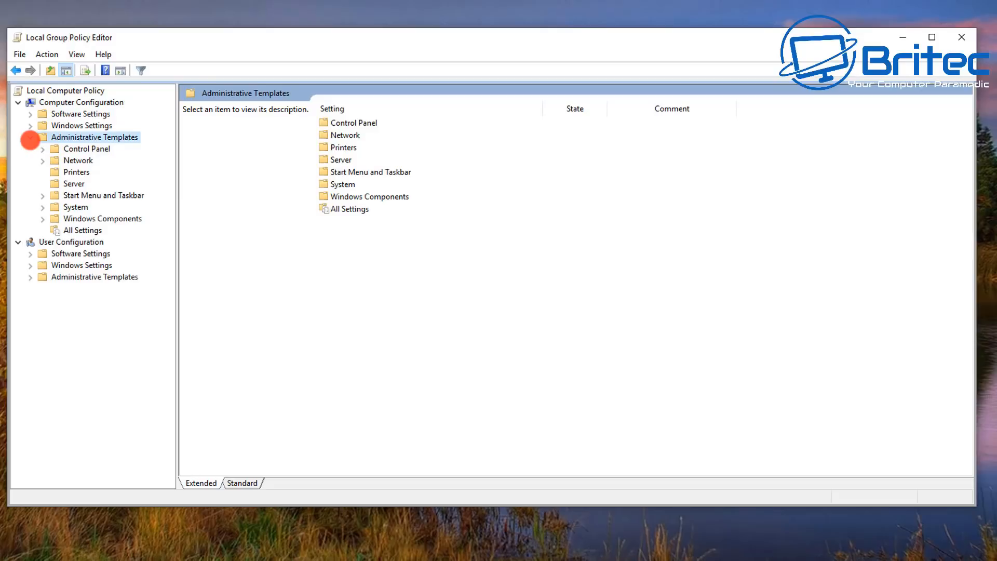
click(91, 218)
click(44, 219)
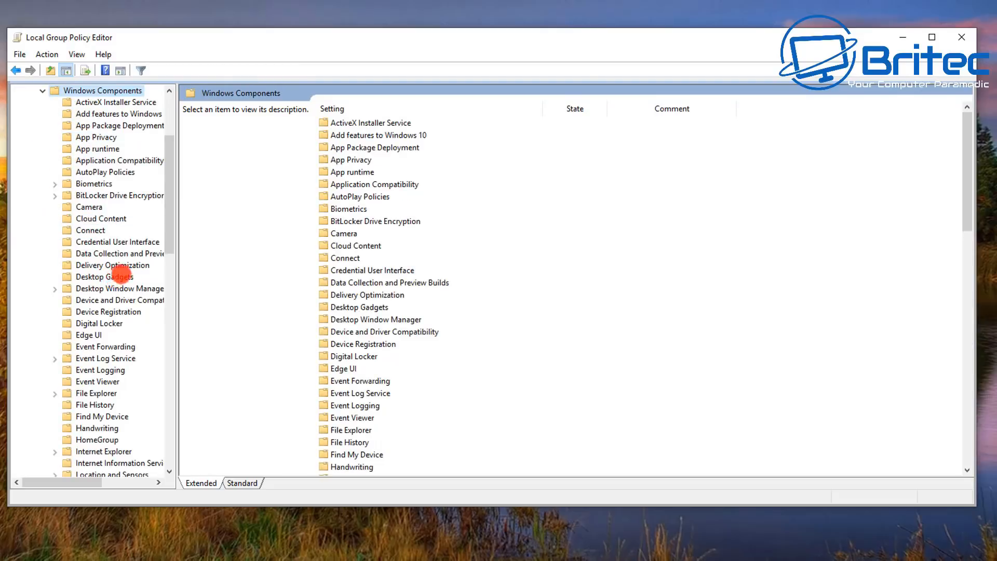
click(84, 137)
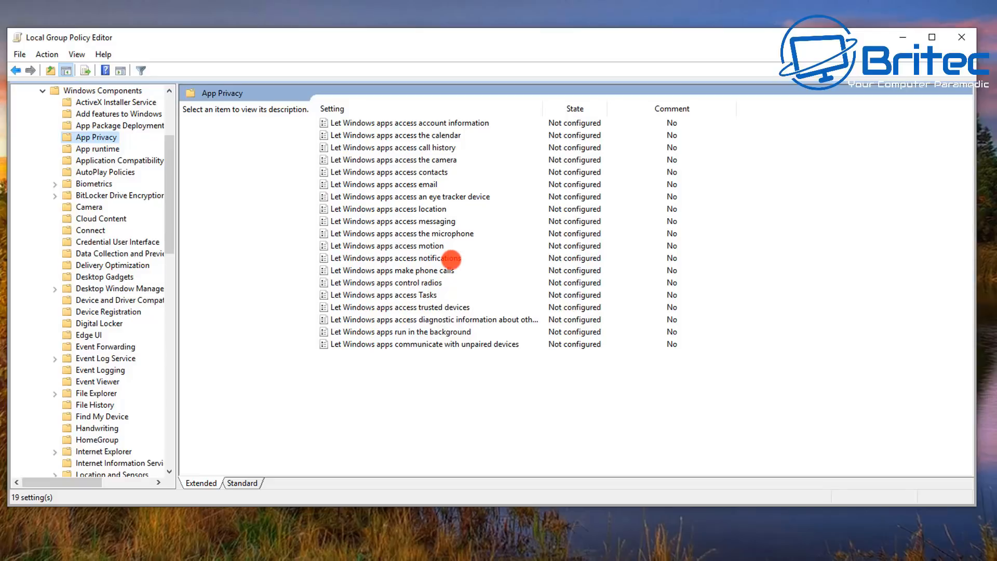
- Enable the Let Windows apps access notifications policy with Force Deny as the default for all apps, and confirm it
click(450, 257)
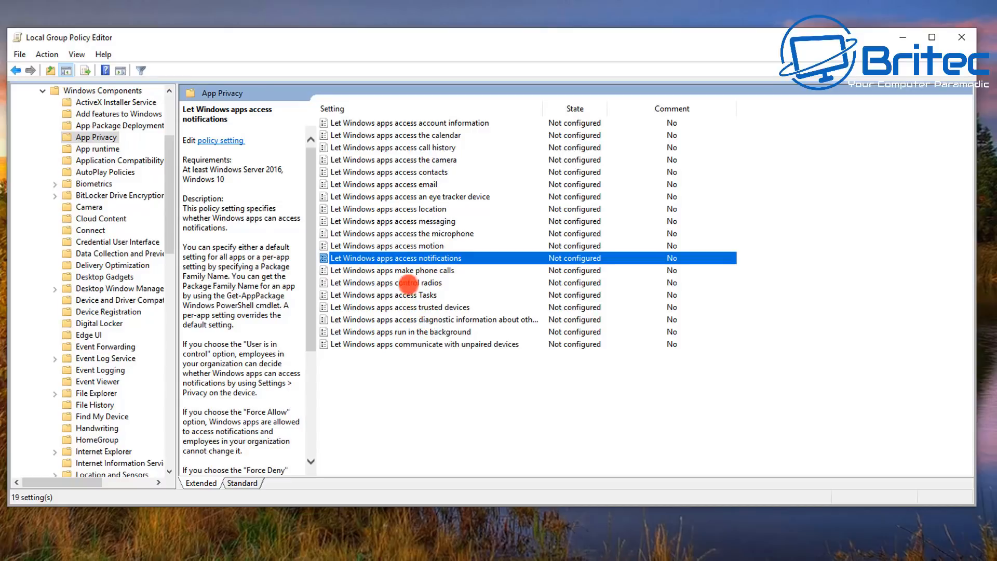
double_click(415, 254)
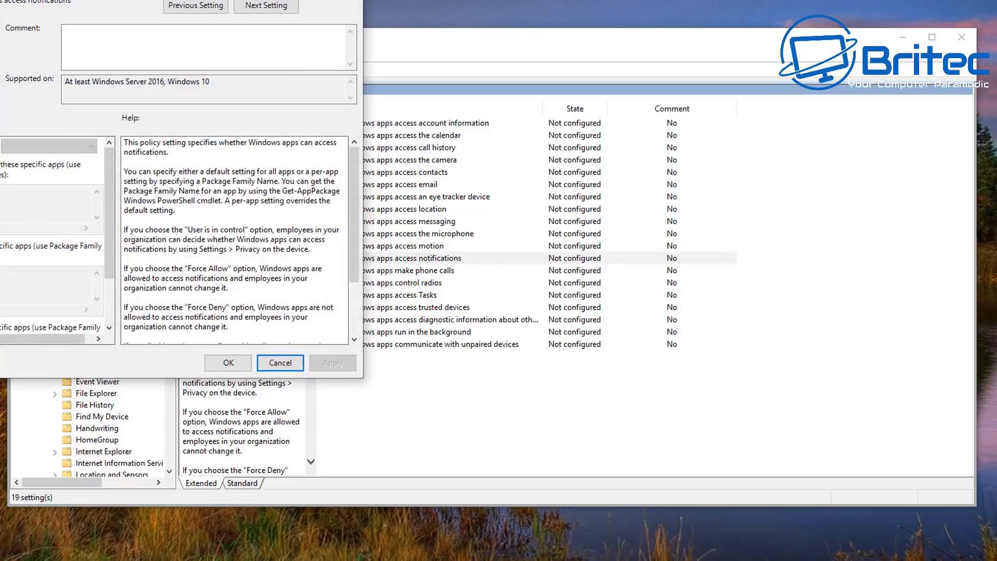
drag(156, 1, 494, 76)
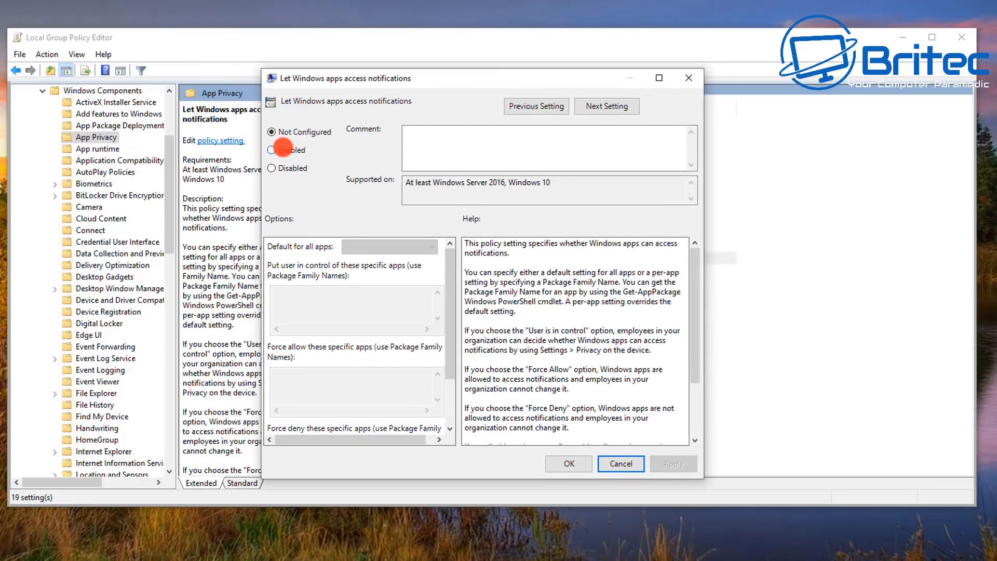
click(283, 149)
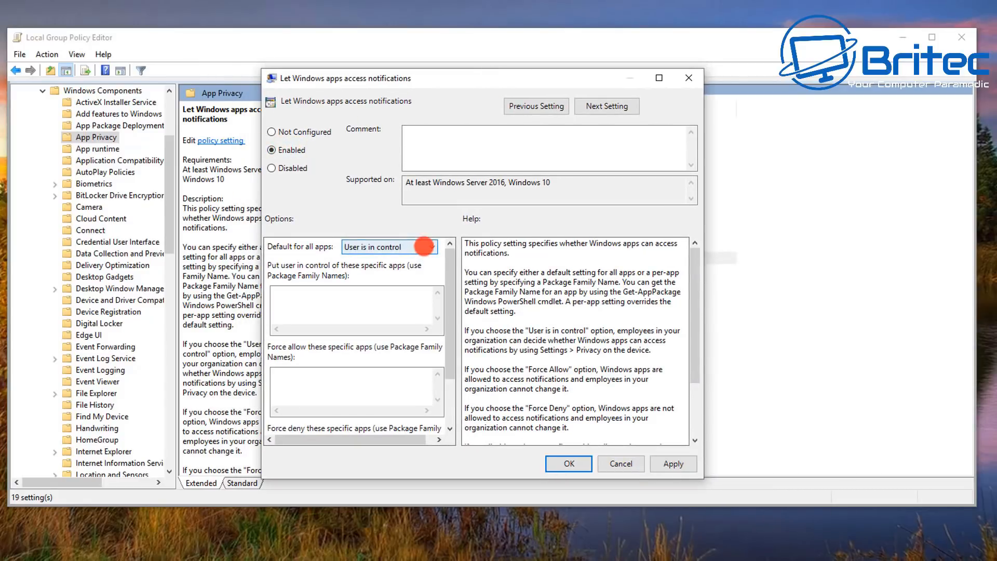
click(425, 244)
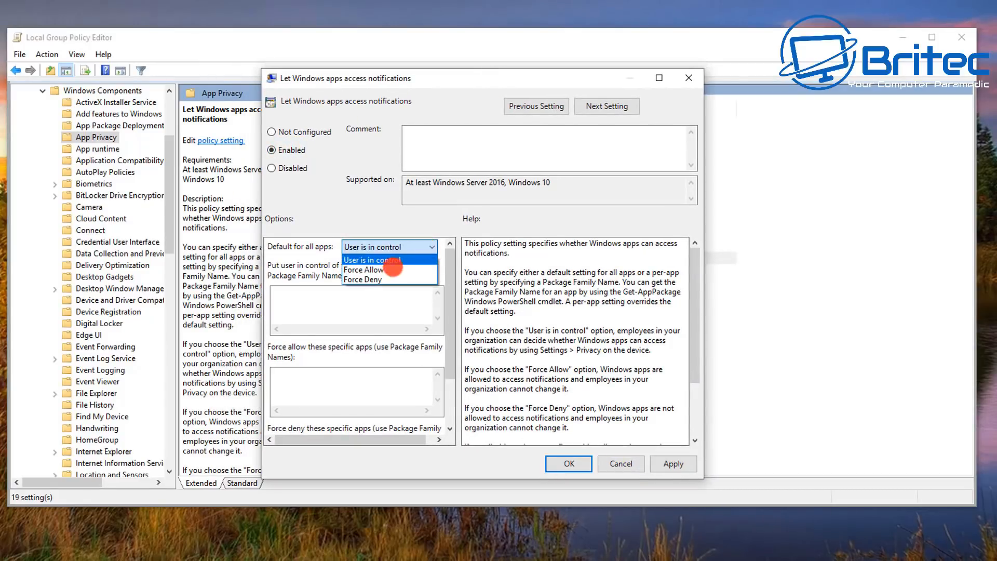
click(373, 279)
click(673, 463)
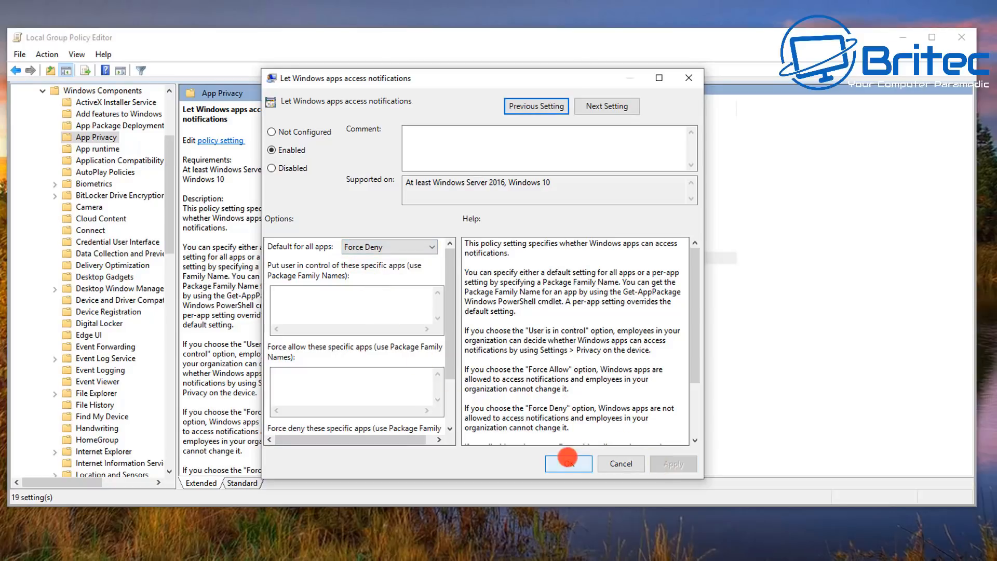
click(569, 463)
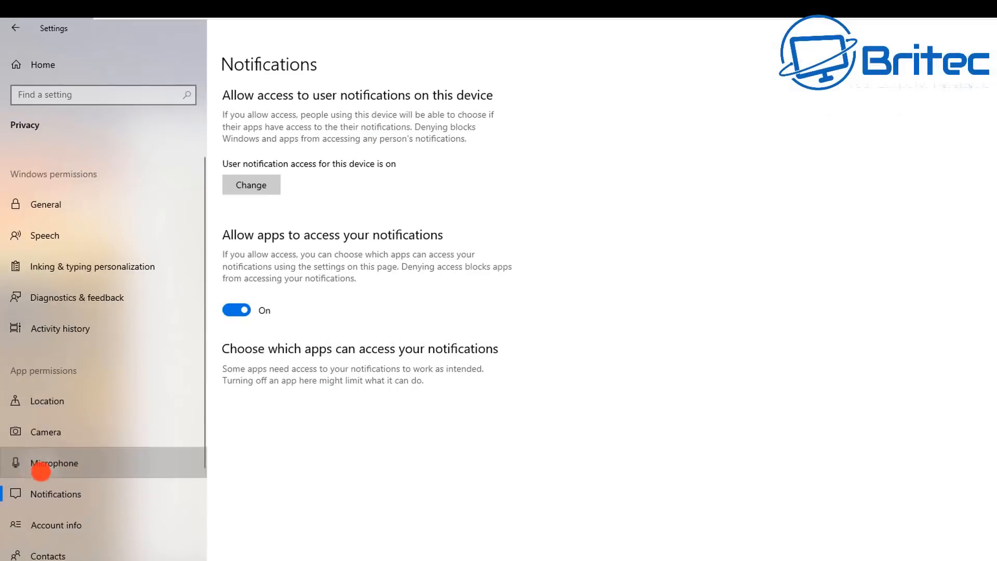
- Reload the Notifications privacy page in Windows Settings, and select the Let Windows apps make phone calls policy in the Local Group Policy Editor
click(41, 471)
click(40, 492)
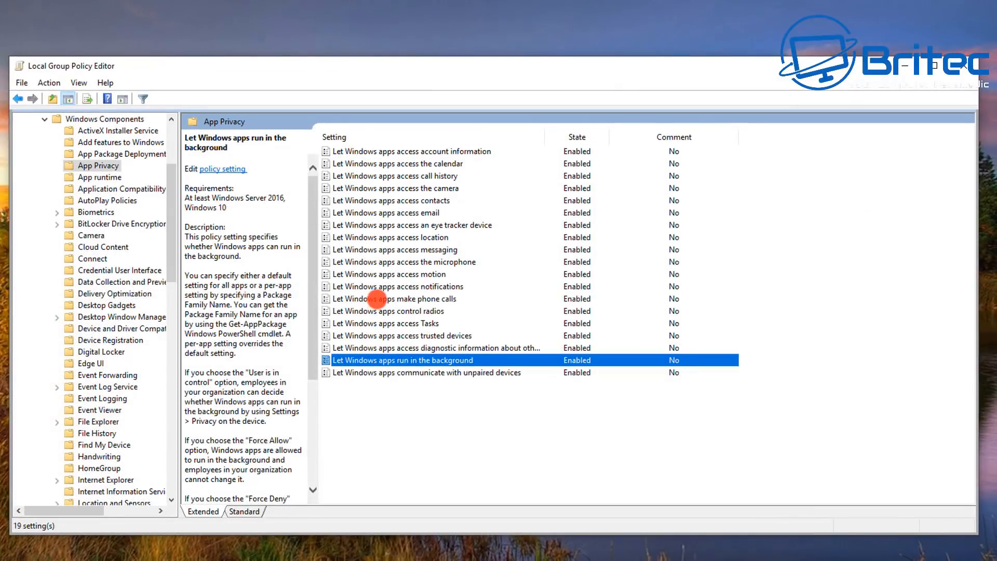
click(377, 300)
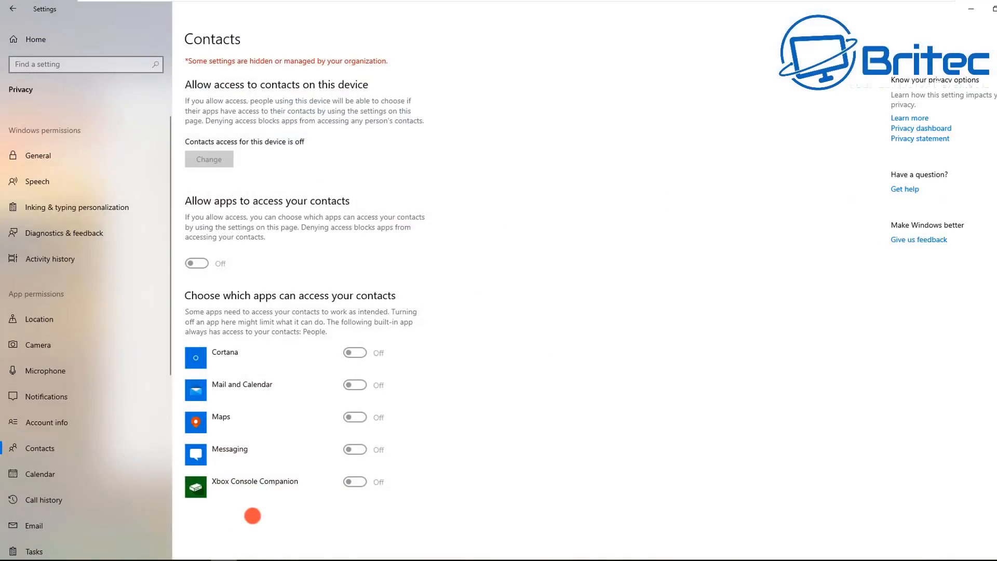
- Switch to Windows Settings and check the Location, Camera, Microphone, Account info and Notifications permission pages, including the microphone app list
scroll(75, 348, down, 3)
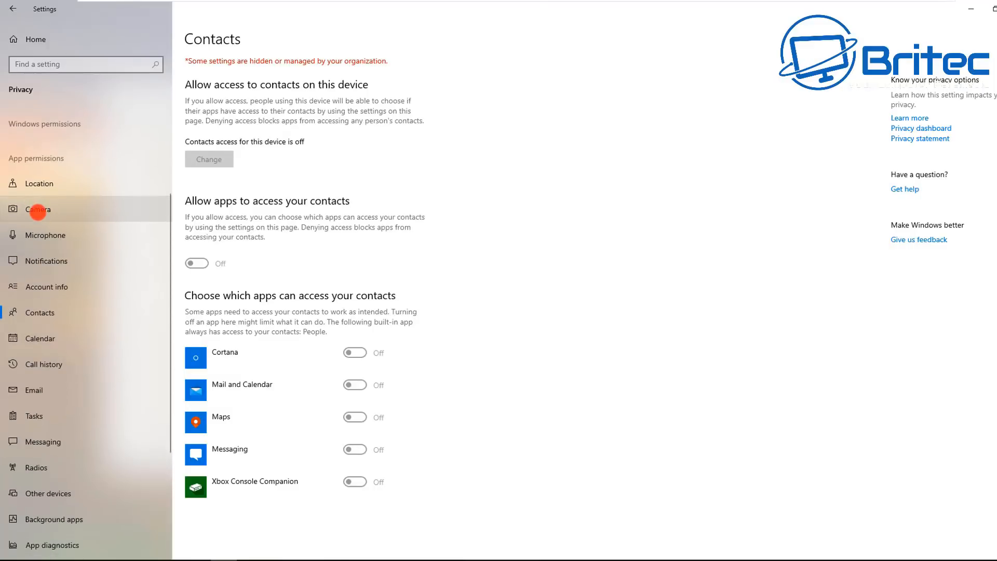
click(30, 185)
click(31, 210)
click(32, 235)
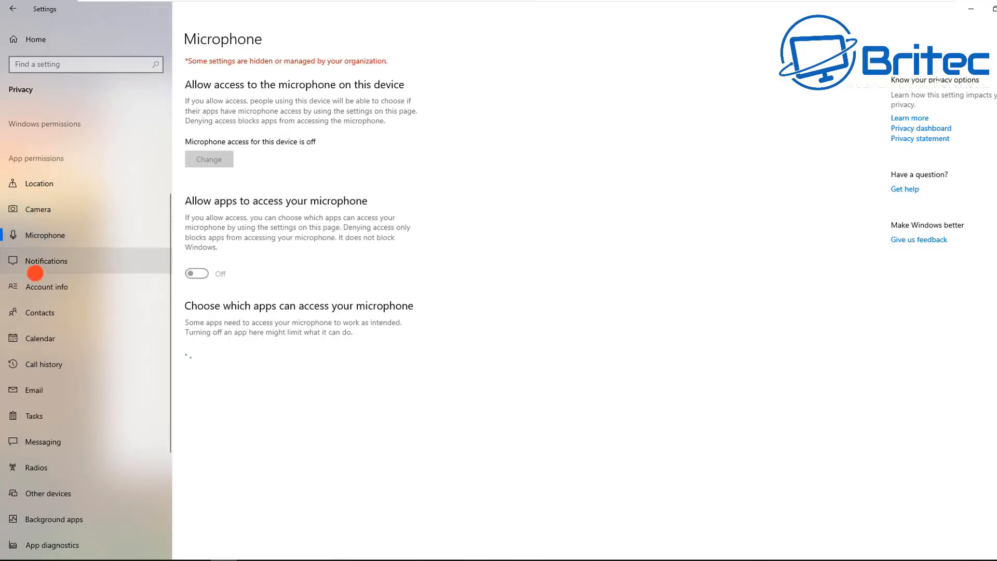
click(31, 285)
click(18, 259)
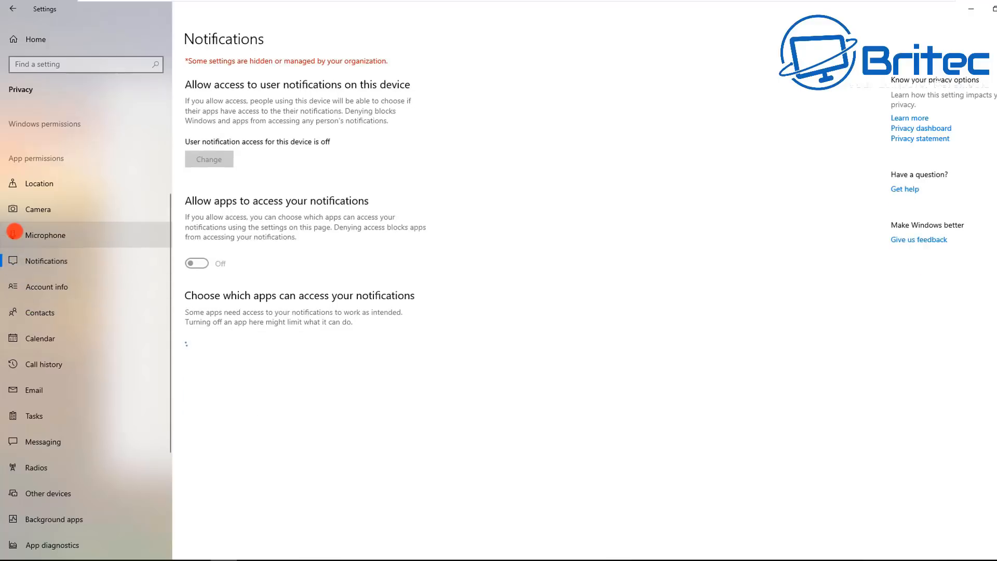
click(26, 240)
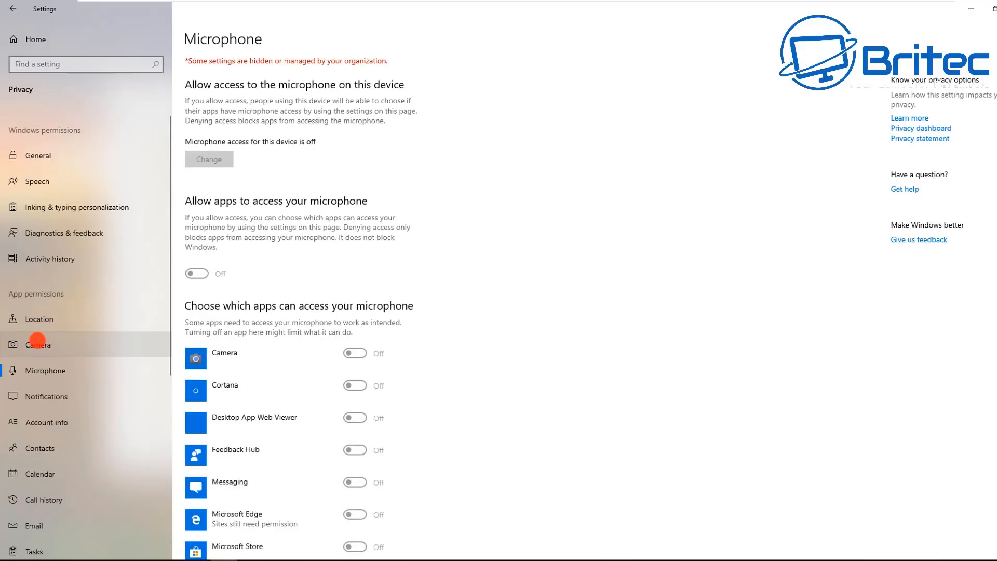
scroll(239, 360, down, 2)
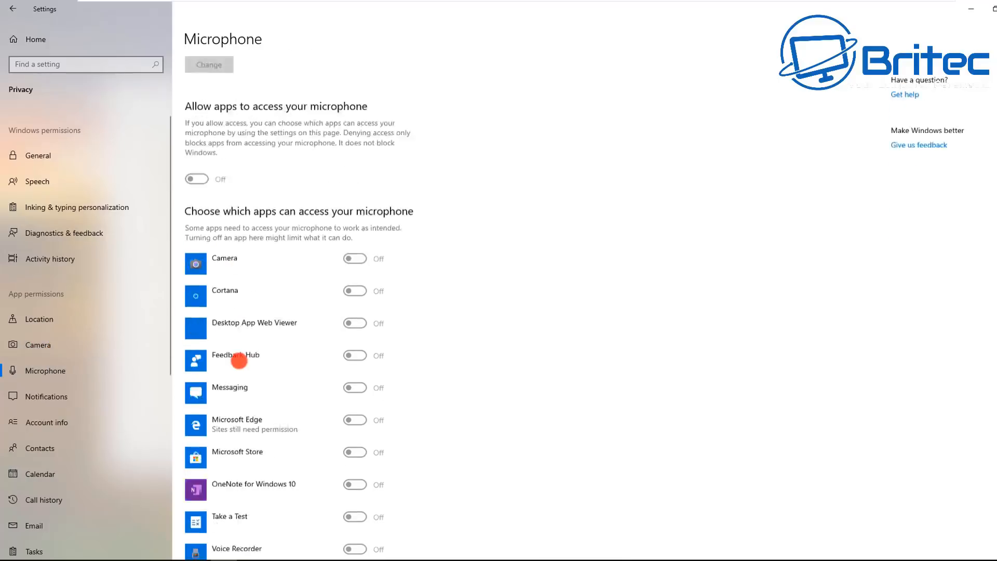
scroll(240, 356, down, 1)
scroll(248, 311, up, 3)
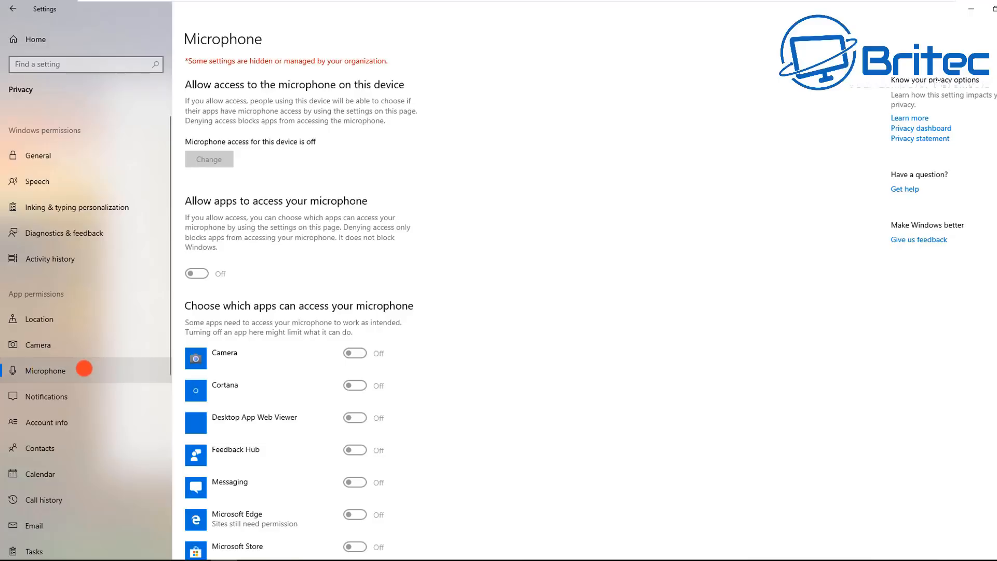
- Check the Account info, Contacts, Radios and Other devices permission pages
click(49, 424)
click(35, 443)
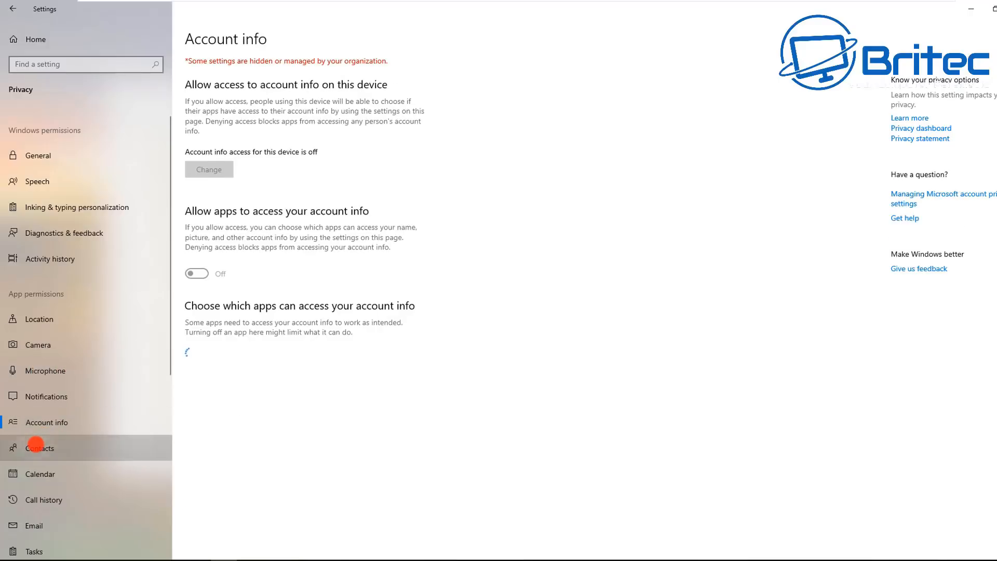
scroll(52, 395, down, 3)
click(37, 404)
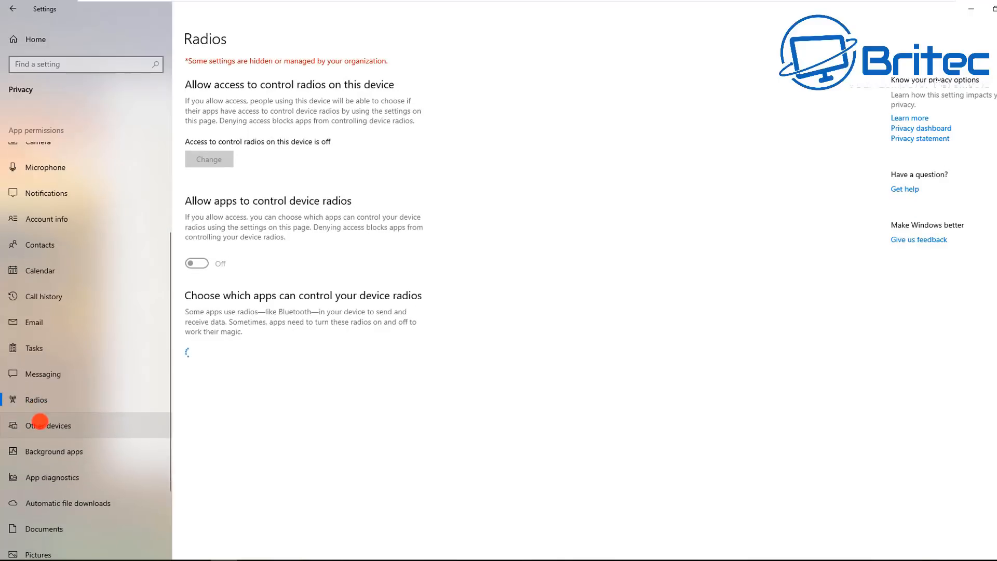
click(38, 424)
scroll(38, 415, down, 3)
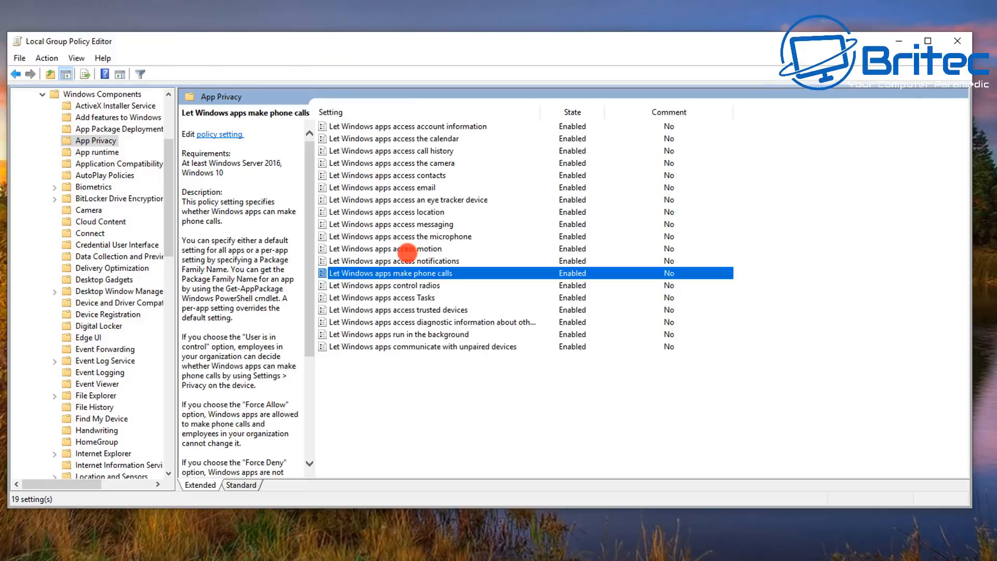
- In the Local Group Policy Editor, set the microphone access policy's default for all apps to User is in control and confirm it
click(401, 236)
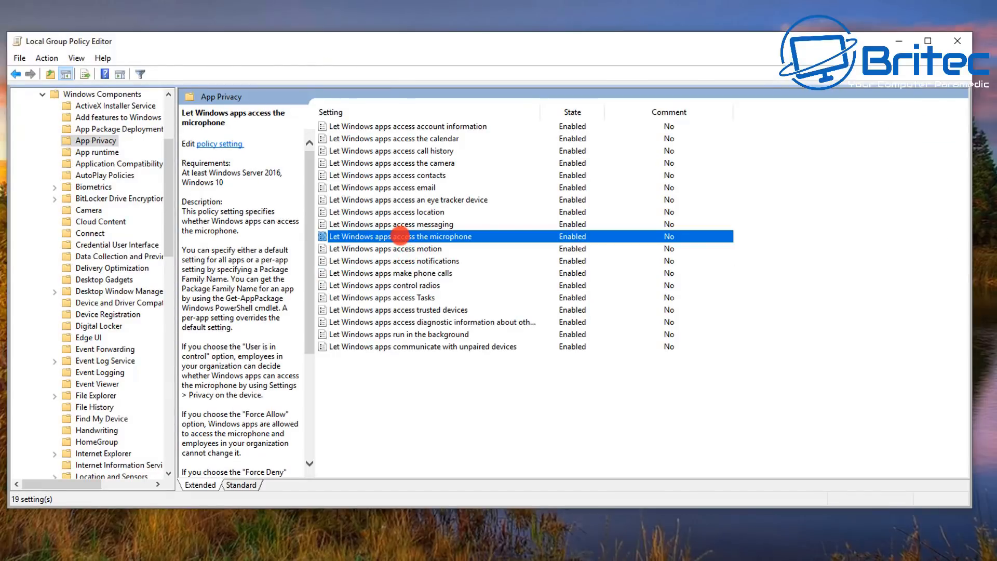
double_click(401, 236)
drag(240, 20, 407, 102)
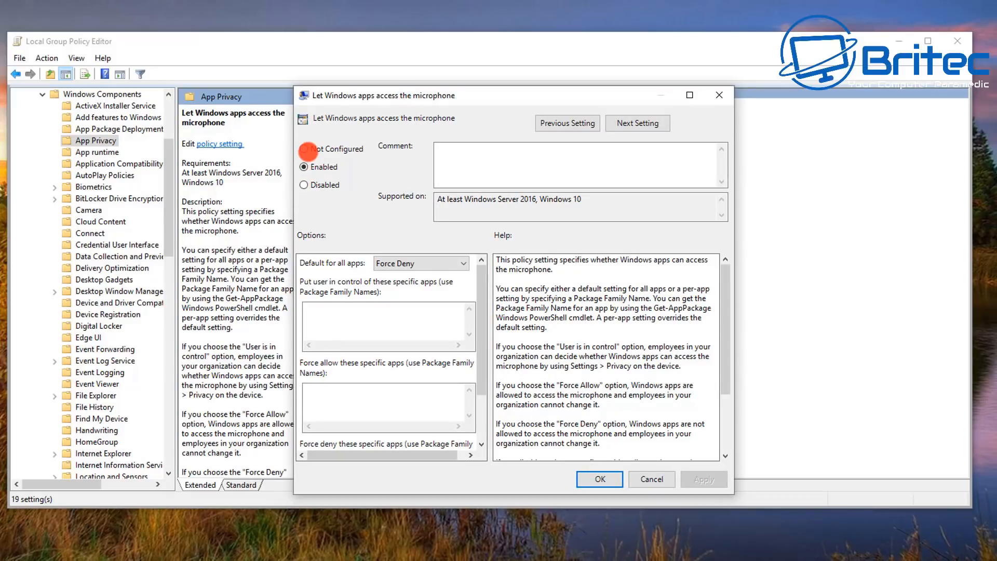
click(416, 263)
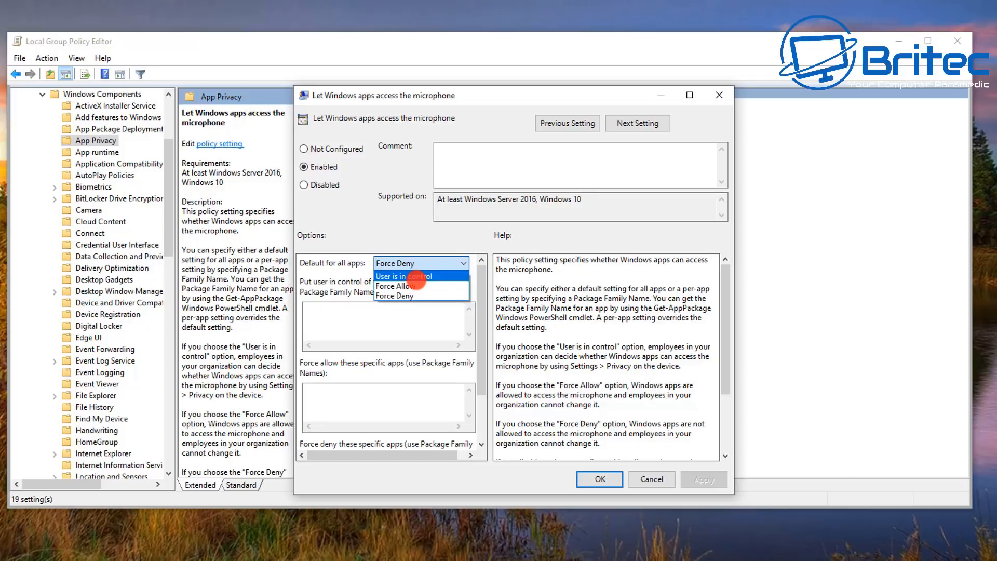
click(417, 276)
click(703, 479)
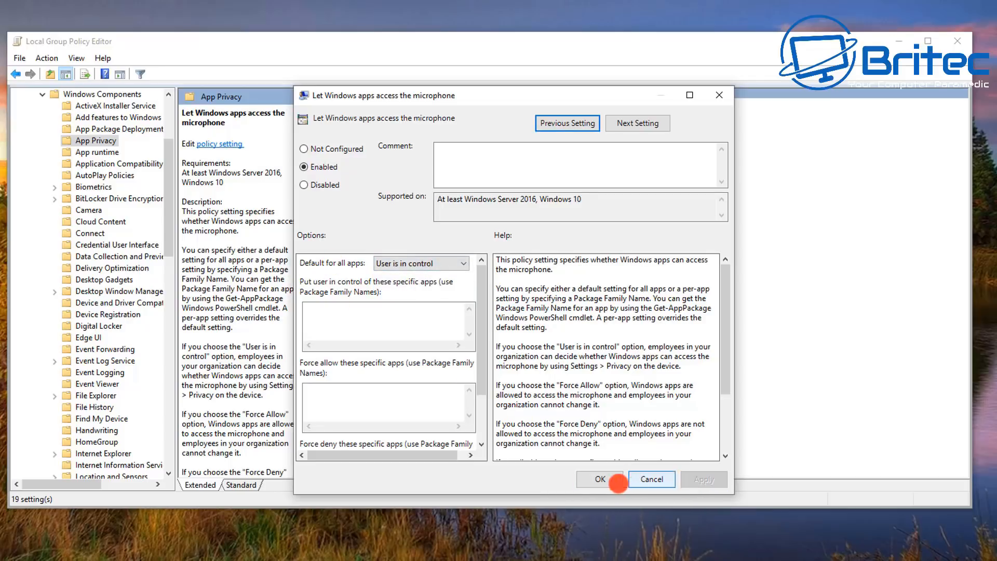
click(617, 482)
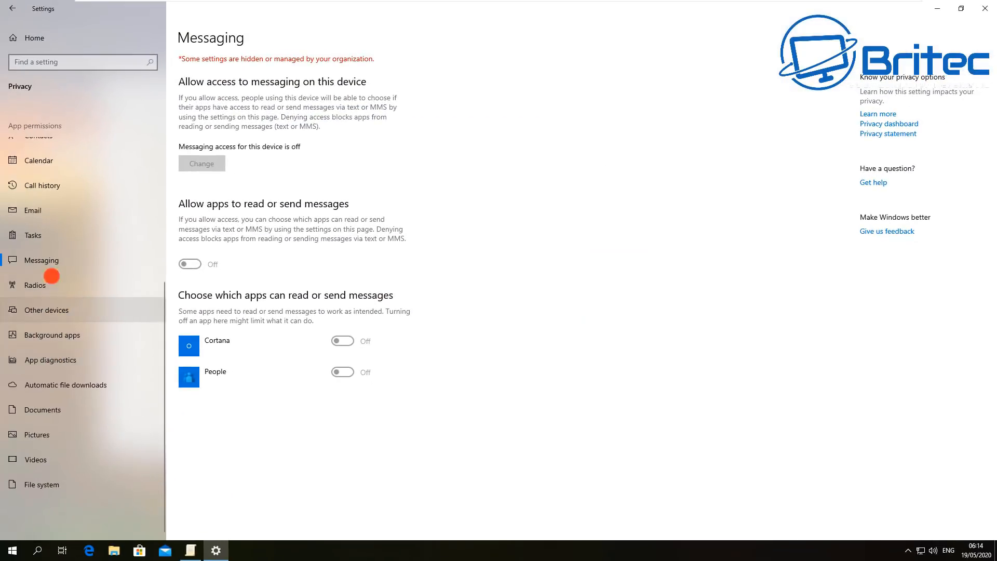
- Switch to Windows Settings and open the Microphone permission page to check its access settings
scroll(48, 225, up, 5)
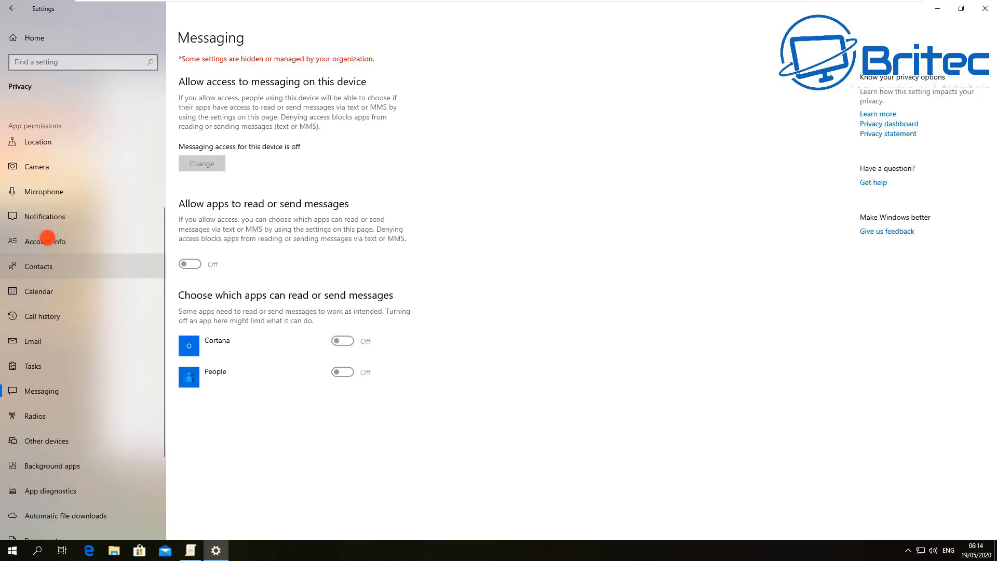
click(42, 200)
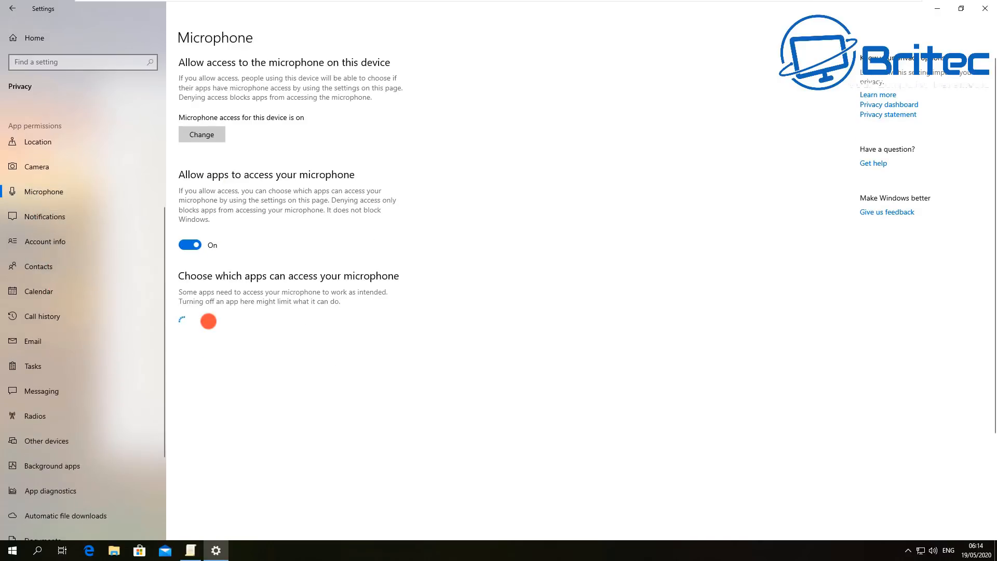
- Turn off microphone access for Microsoft Edge and Feedback Hub, leave it on for Camera, and close Settings
scroll(210, 320, down, 3)
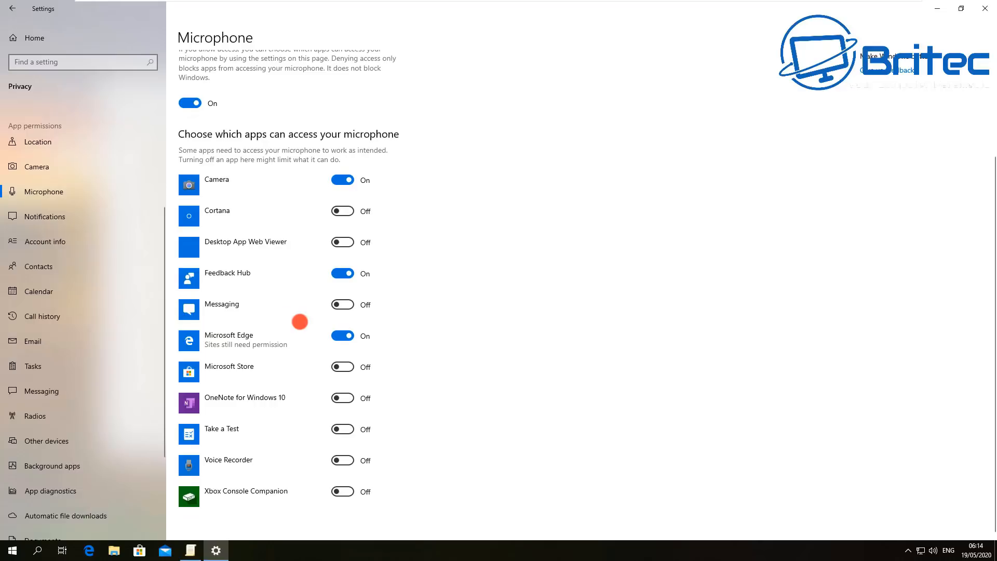
click(337, 336)
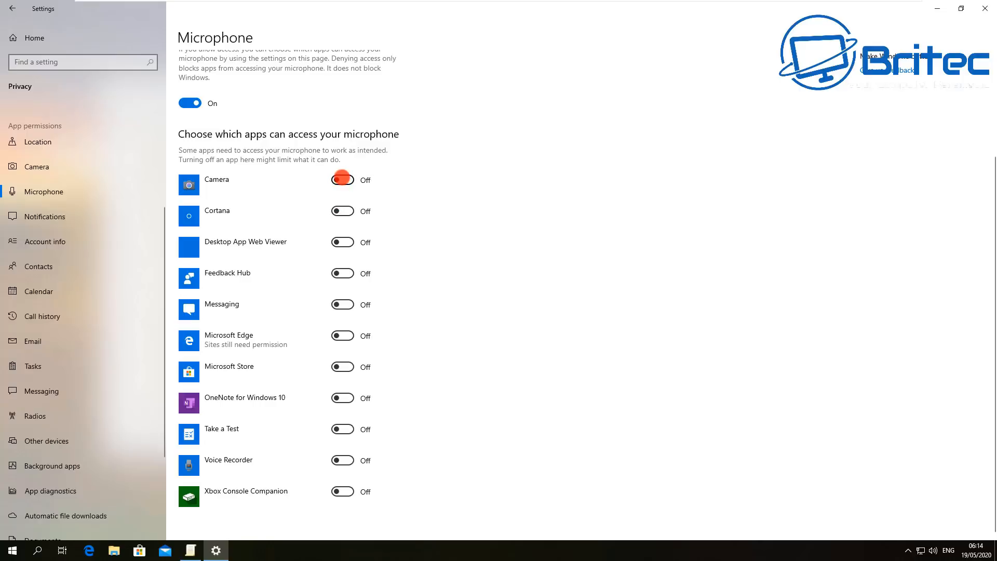
click(342, 179)
scroll(436, 357, up, 3)
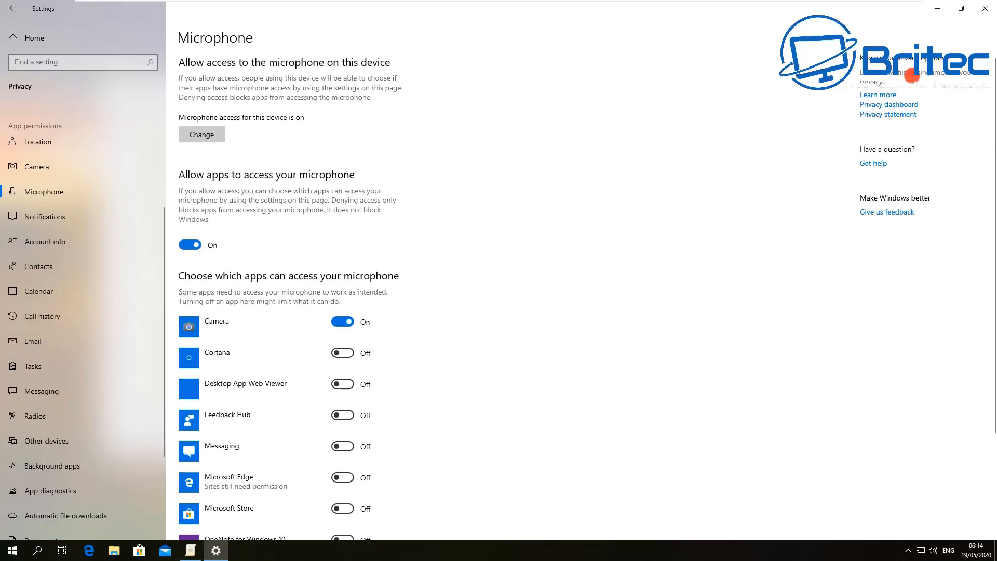
click(974, 14)
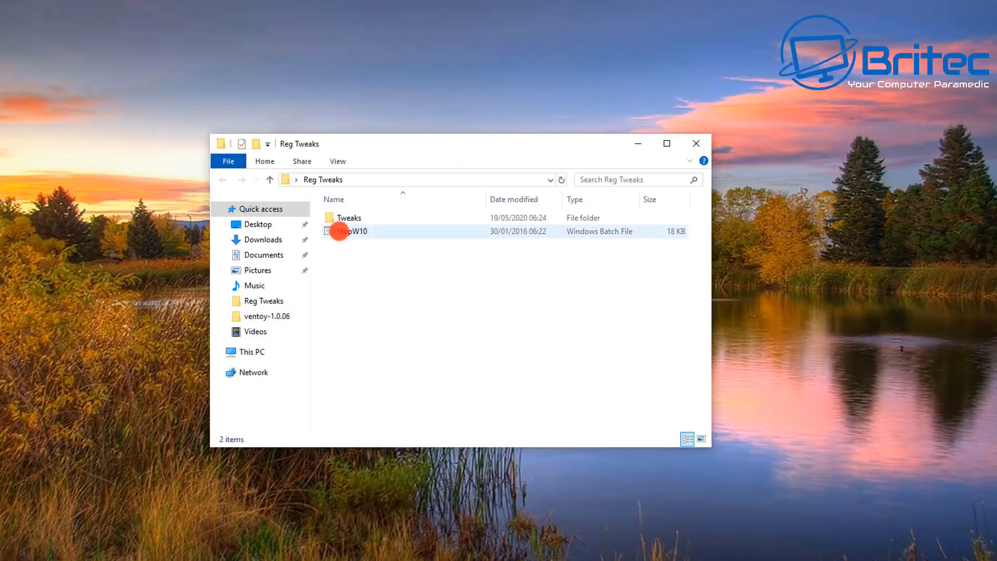
right_click(351, 231)
click(396, 281)
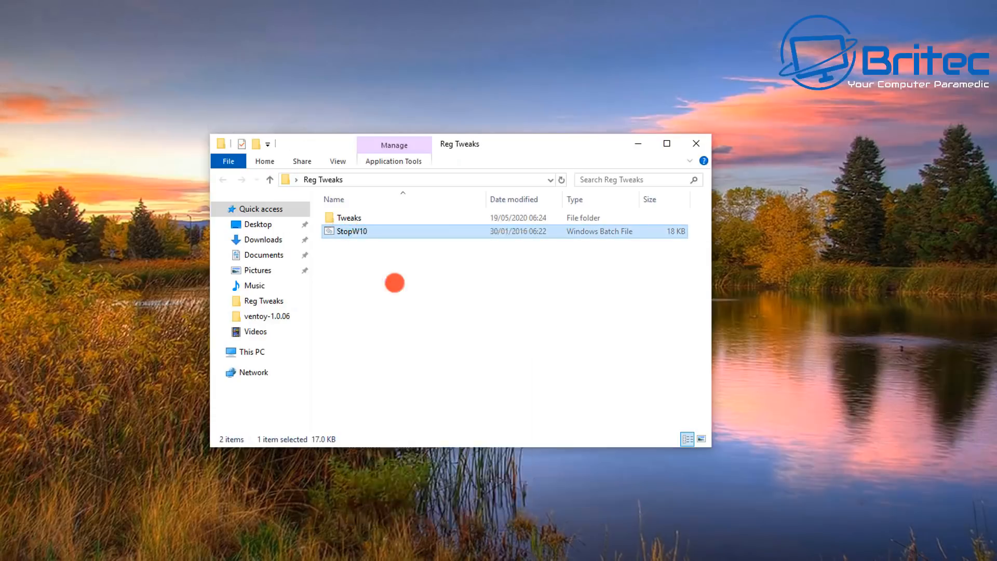
click(430, 374)
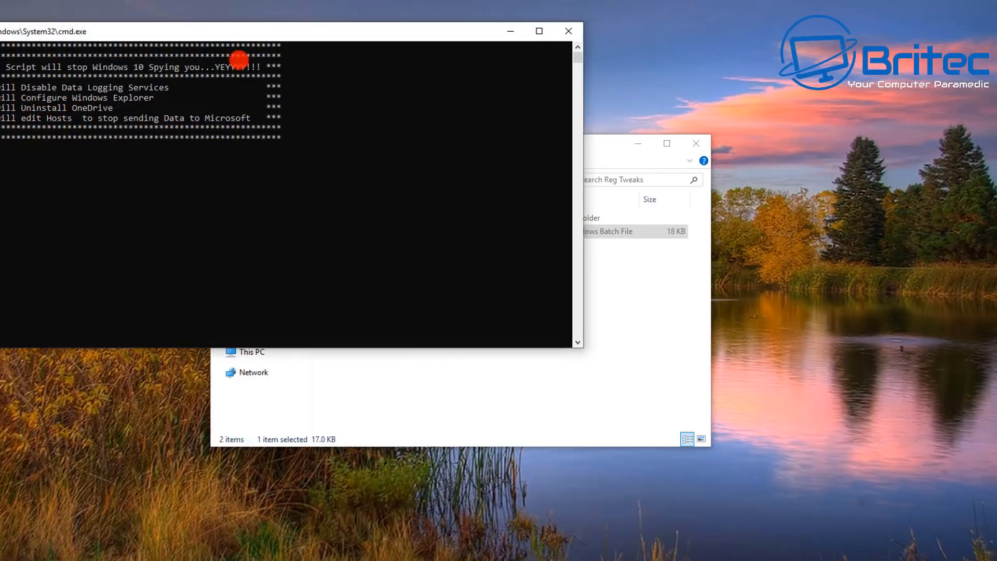
drag(234, 31, 425, 139)
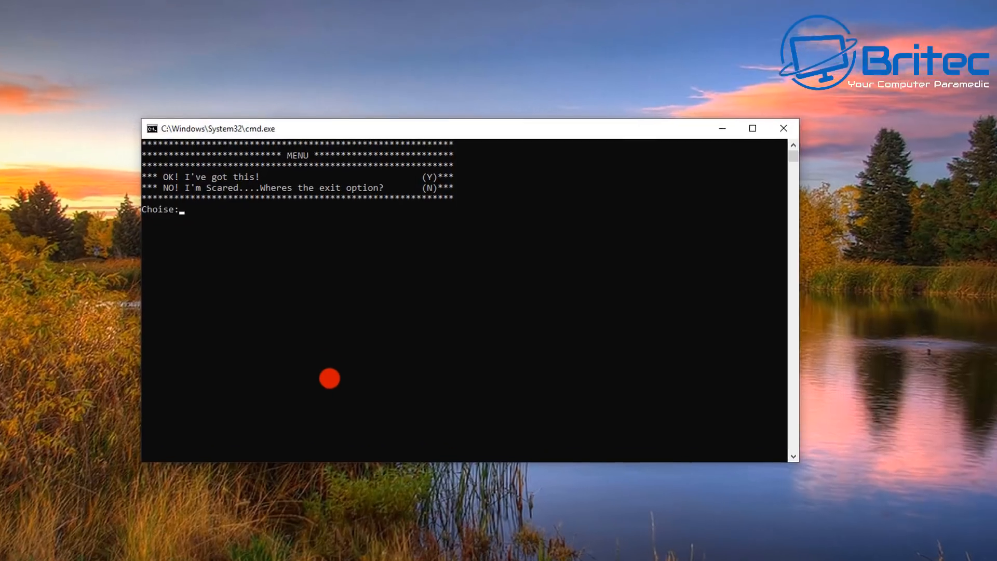
text(y)
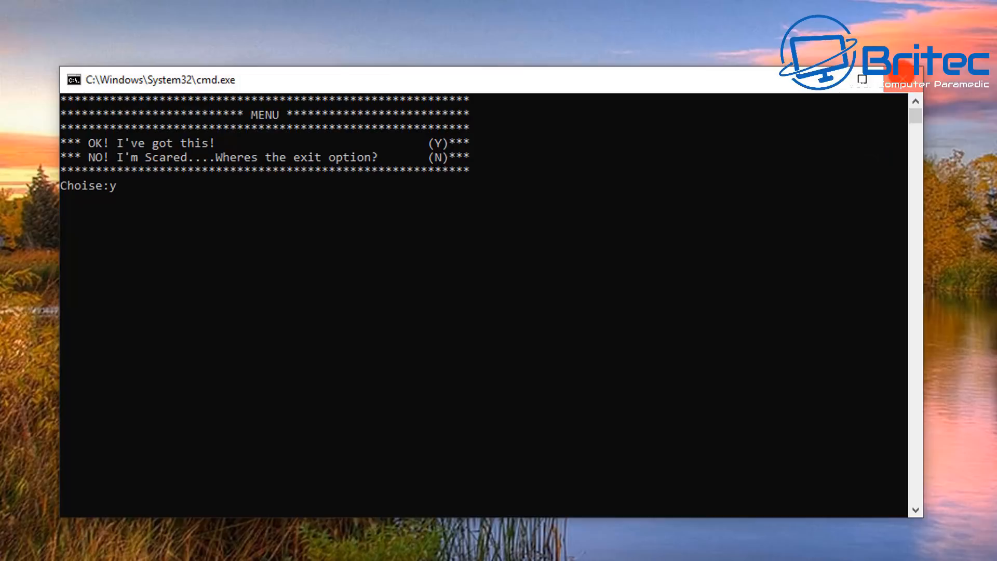
click(903, 79)
- Run the StopW10 batch file as administrator, accept its menu, and continue through its prompts until it finishes
right_click(335, 208)
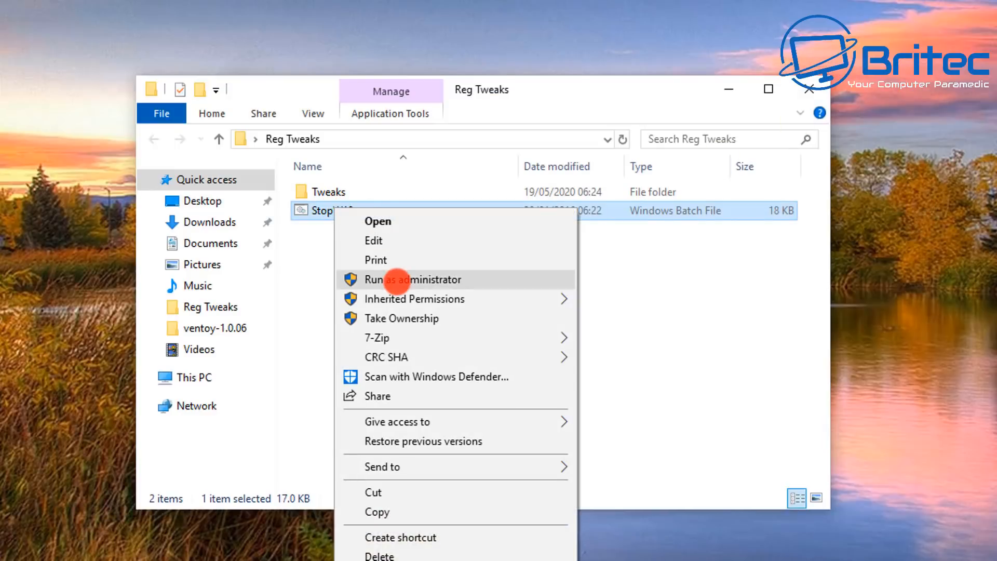
click(397, 281)
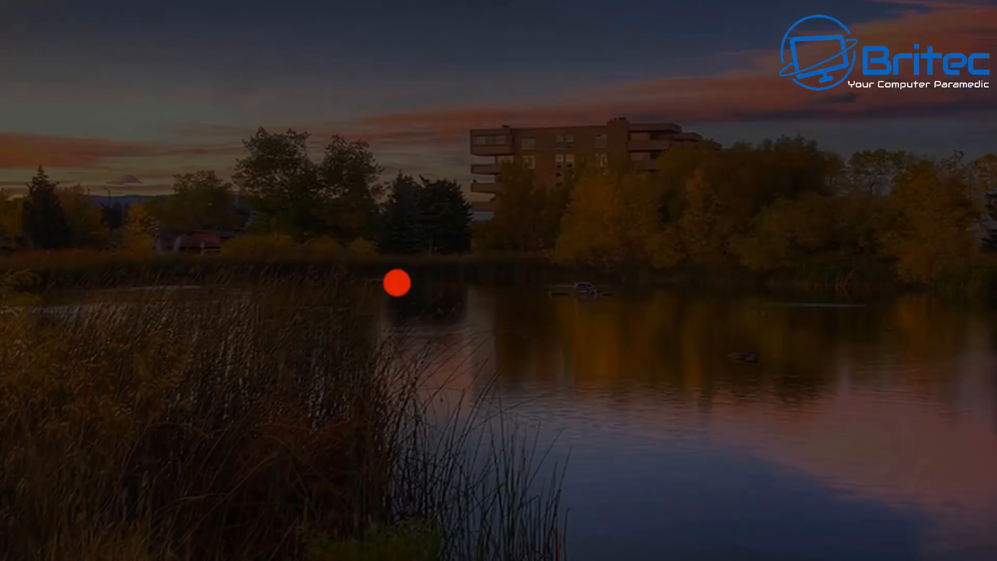
click(429, 408)
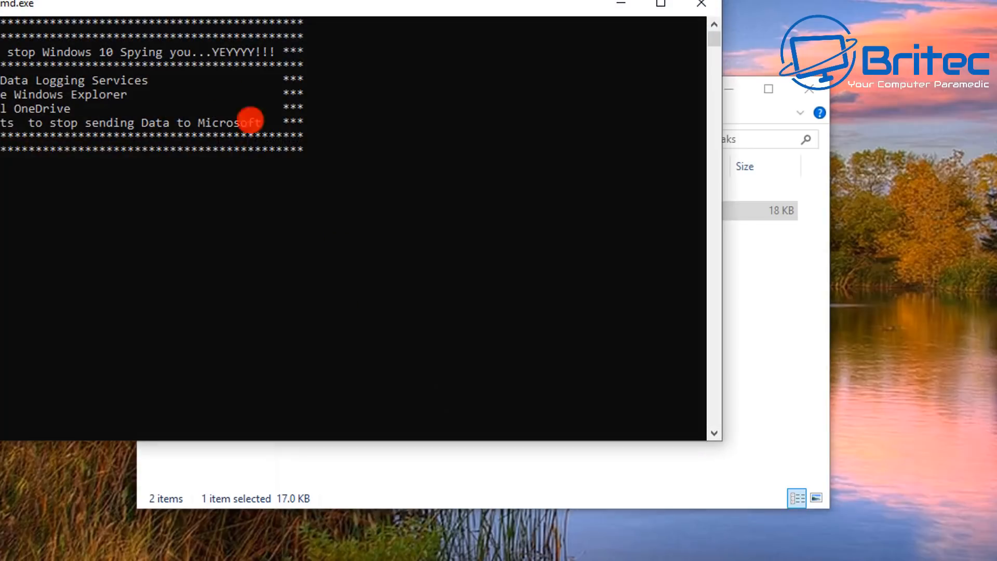
drag(136, 7, 330, 83)
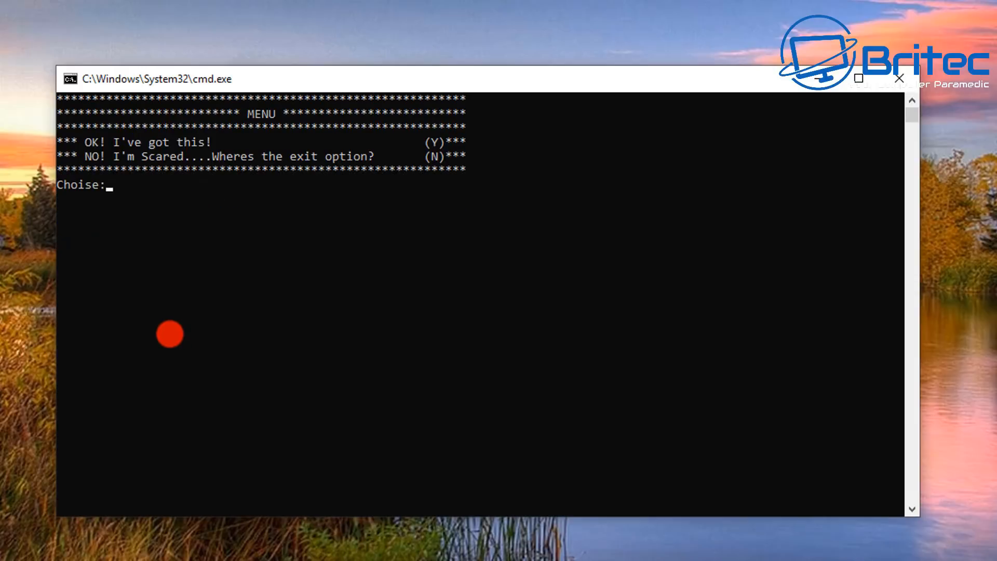
key(Return)
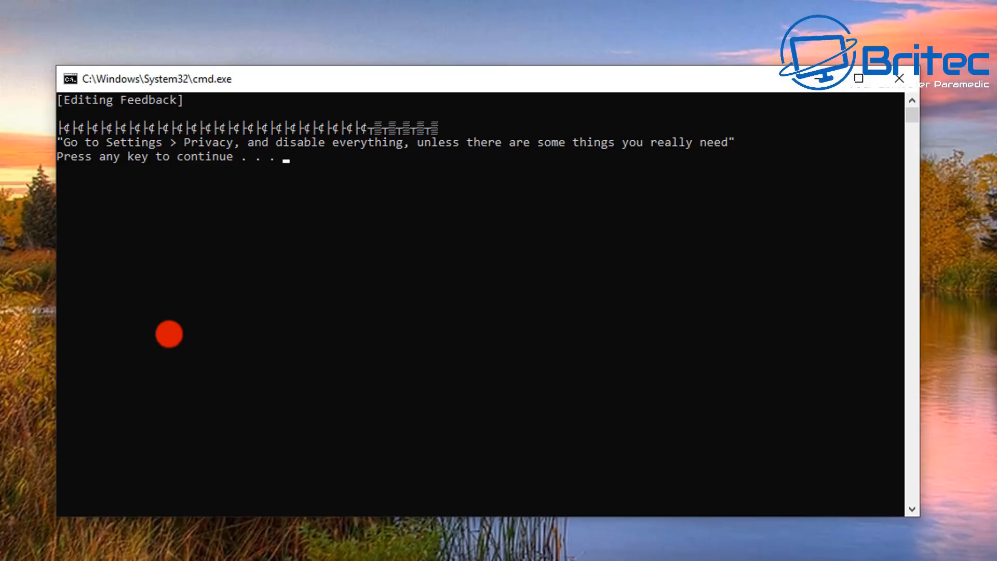
key(Return)
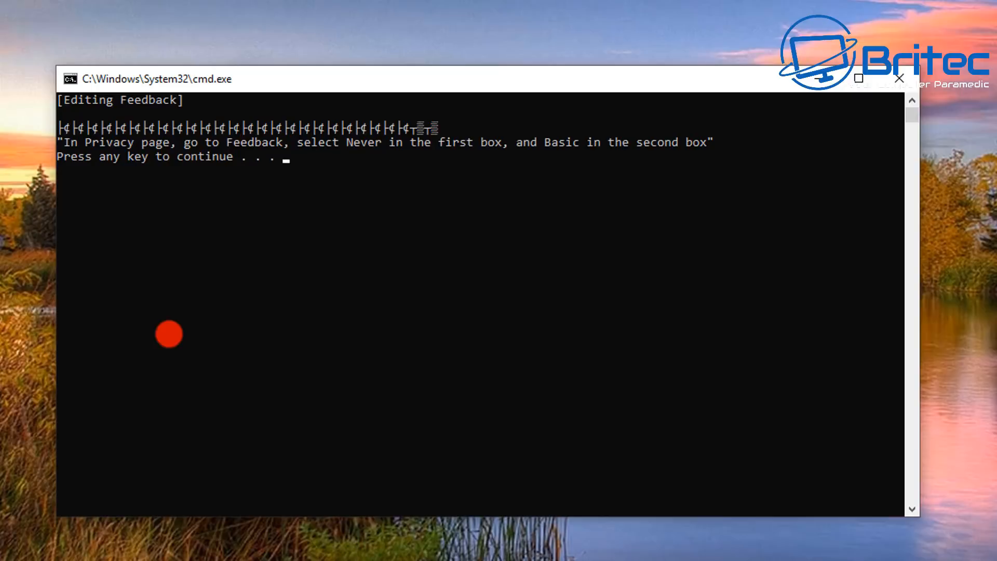
key(Return)
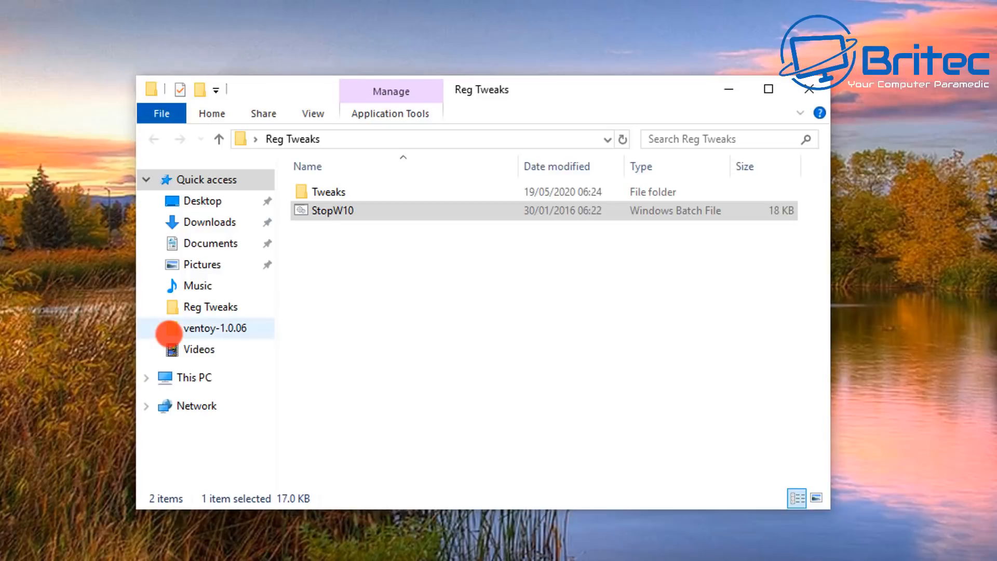
- Close the Reg Tweaks folder and check File Explorer's This PC entries and the hidden tray icons for OneDrive
click(809, 89)
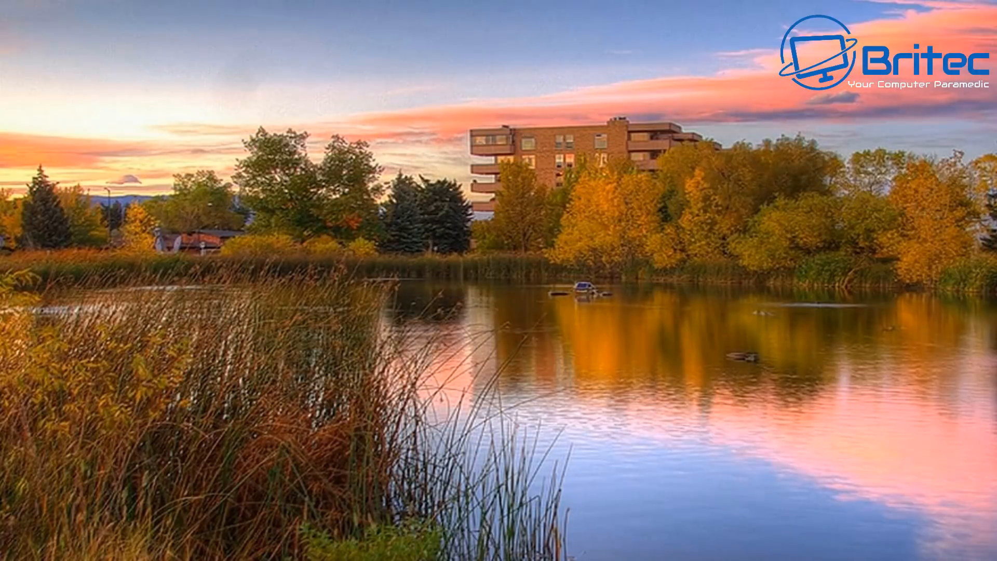
key(super+e)
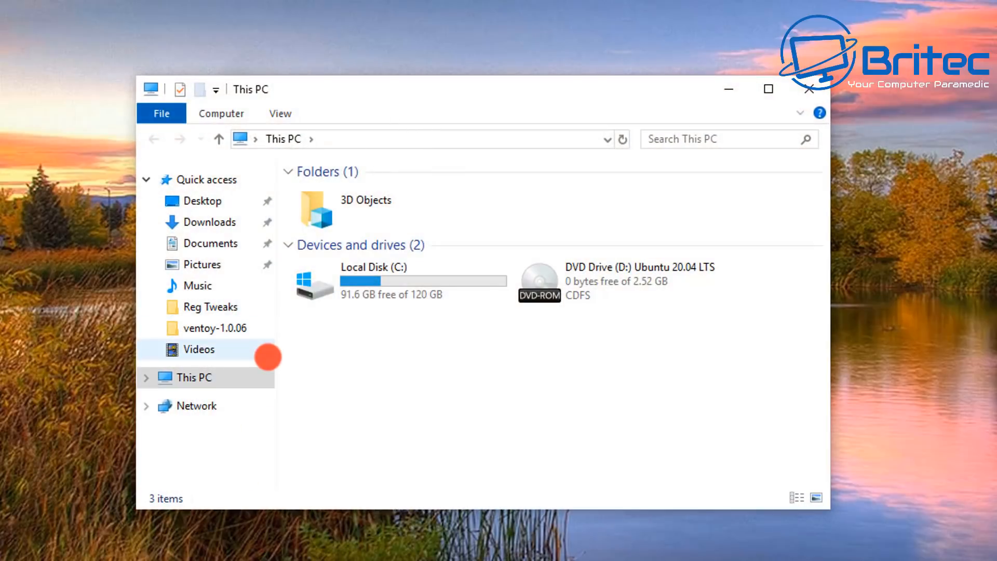
double_click(205, 377)
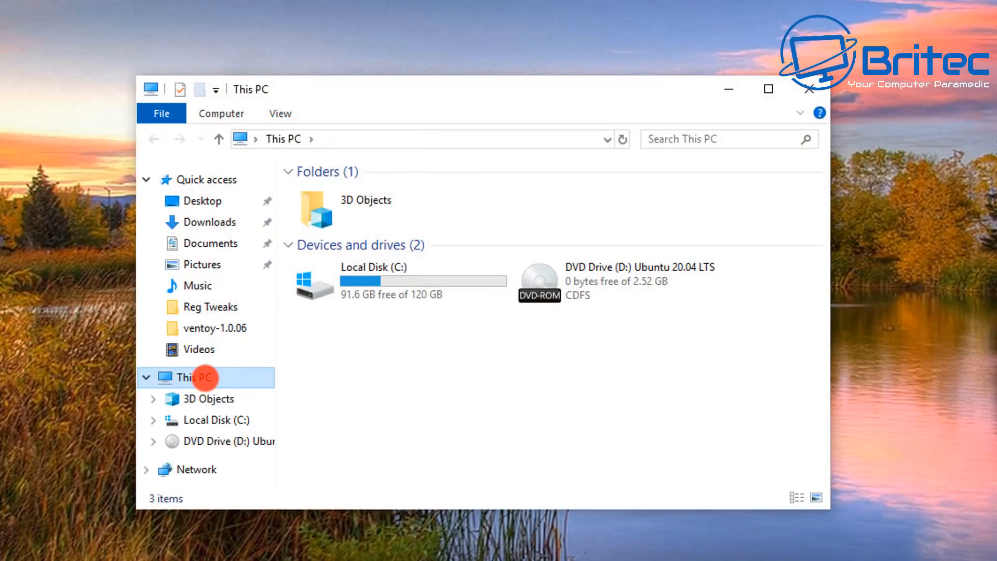
click(808, 89)
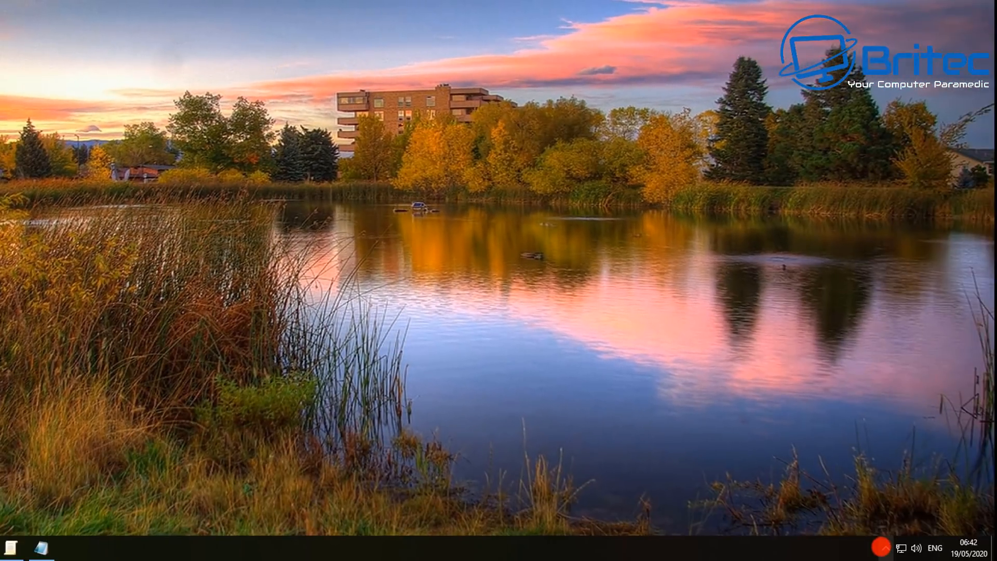
click(881, 548)
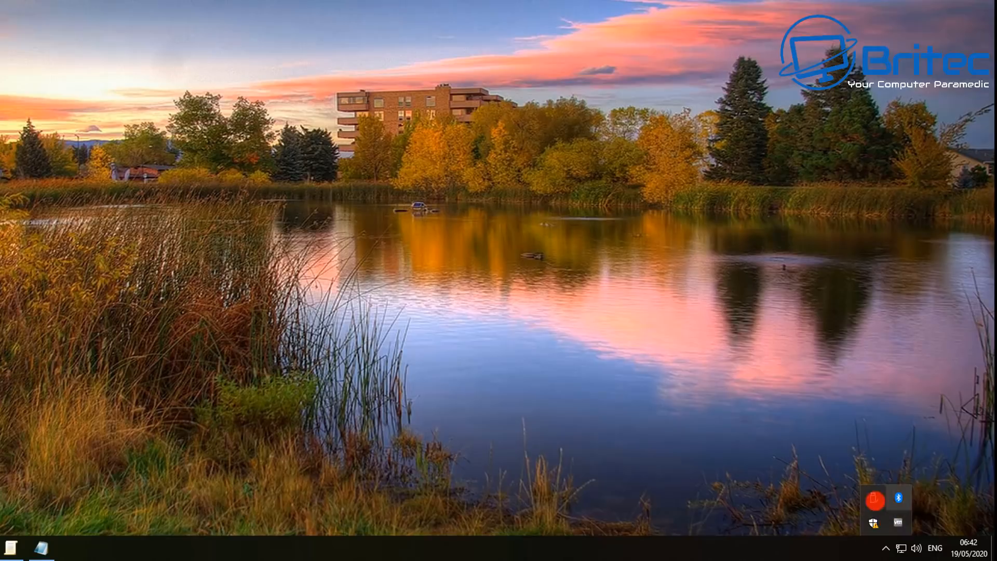
click(754, 545)
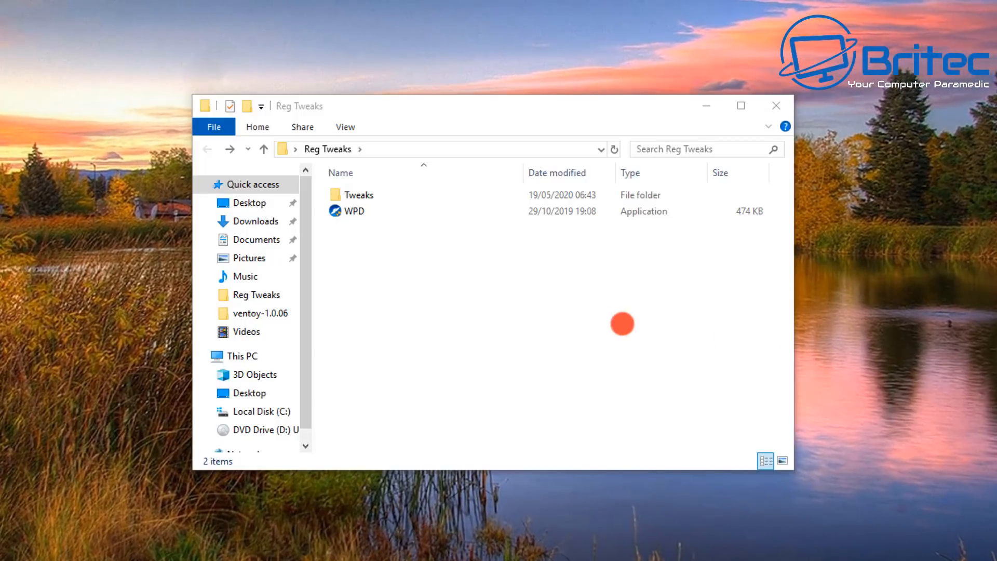
- Launch WPD from the Reg Tweaks folder with administrator approval and minimise the folder window
click(348, 212)
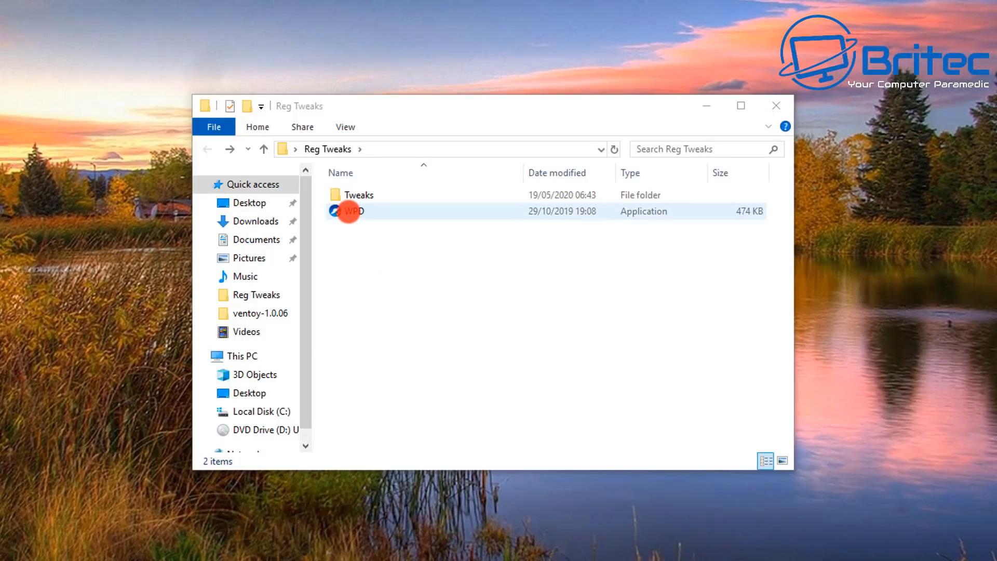
double_click(348, 212)
click(384, 365)
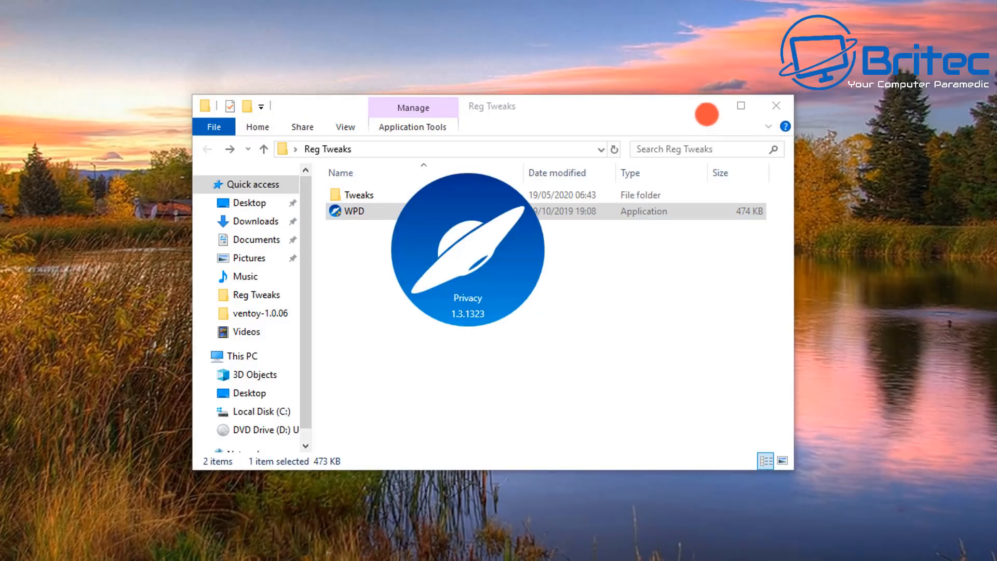
click(706, 107)
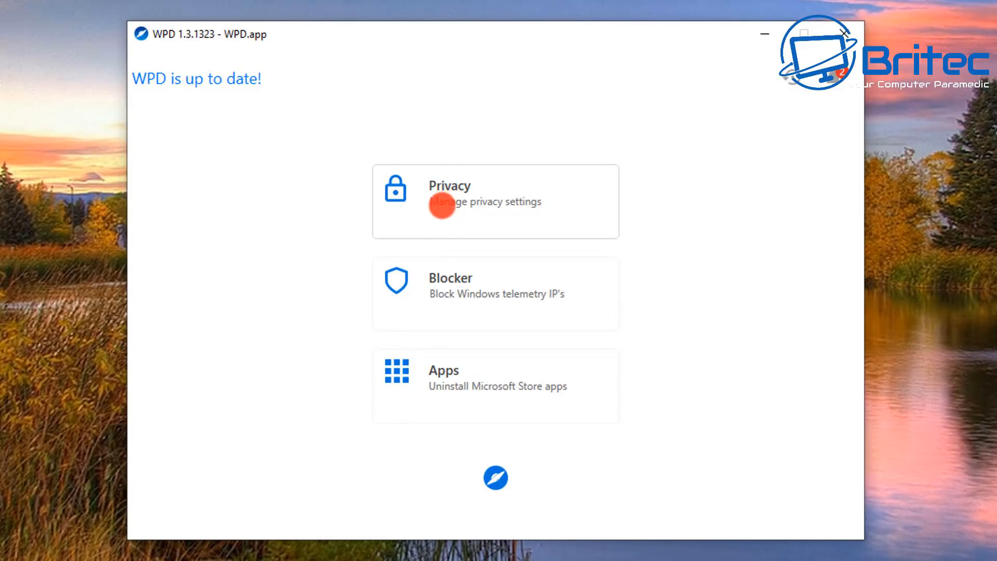
- Open WPD's Microsoft Store app uninstaller and delete Farm Heroes Saga, Candy Crush Friends and Feedback Hub
click(433, 380)
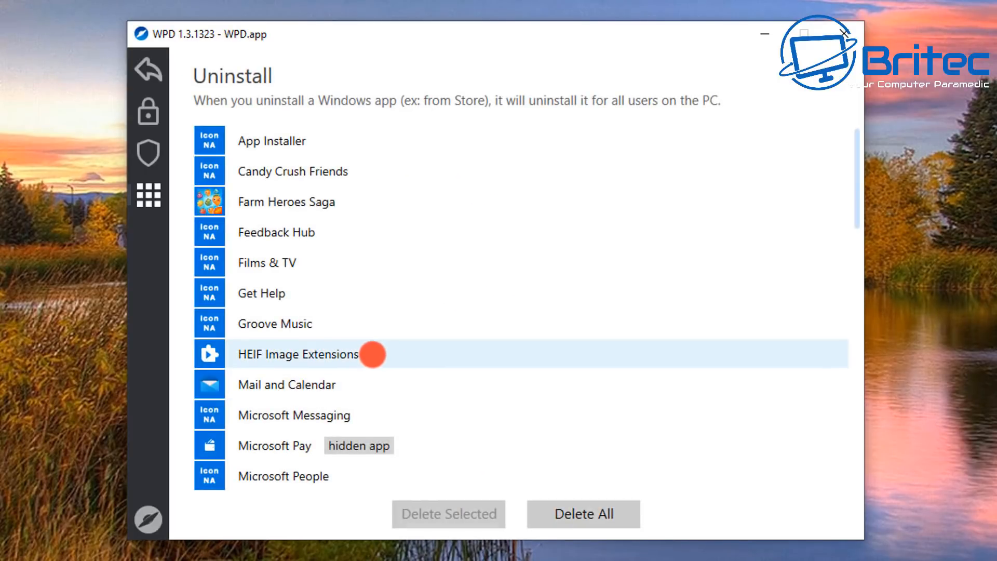
click(240, 203)
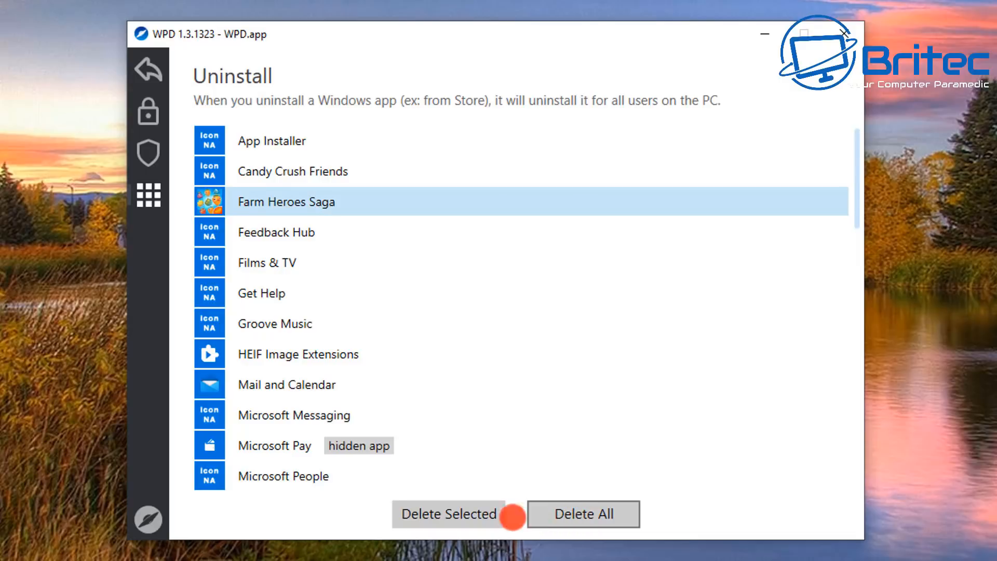
click(475, 514)
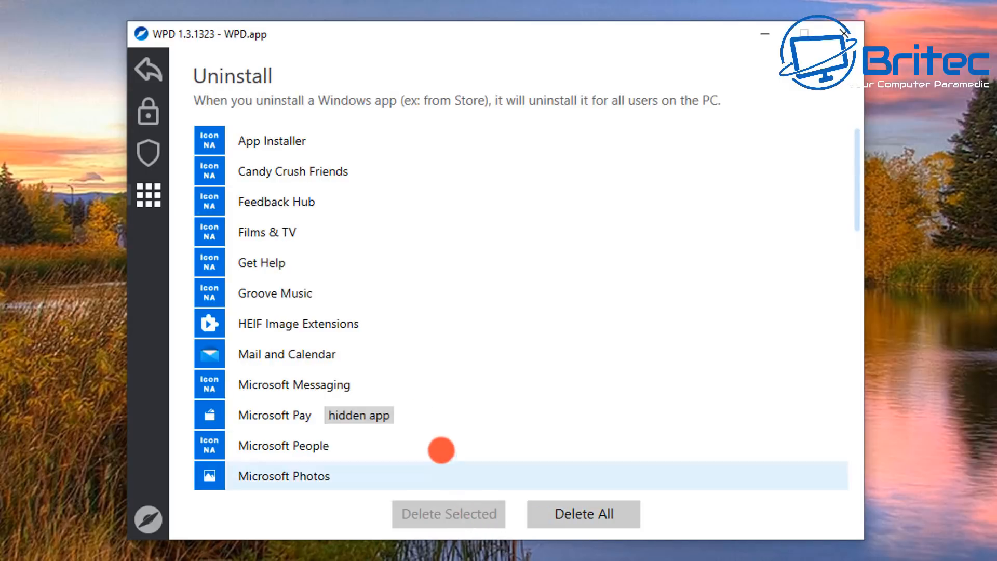
click(305, 173)
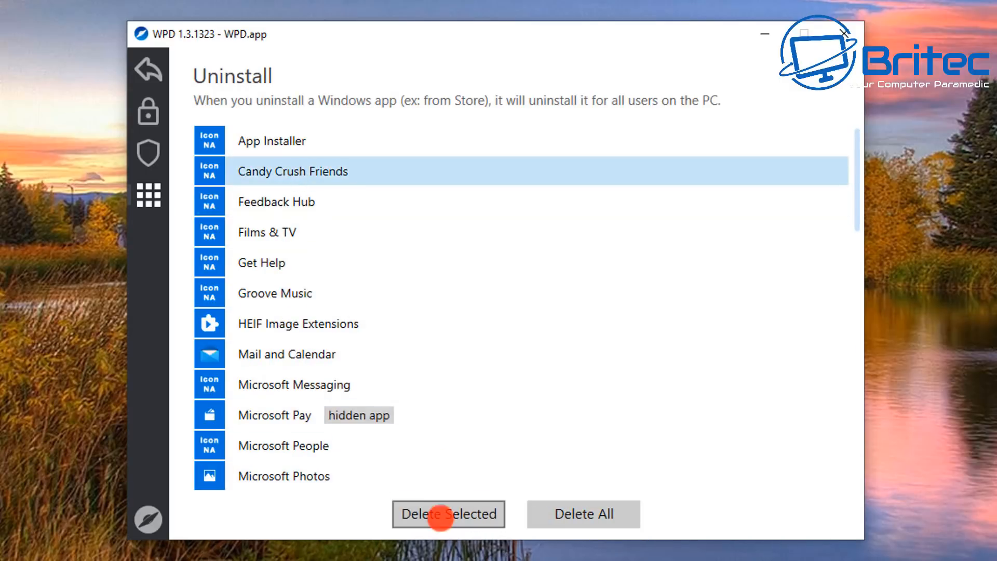
click(438, 514)
click(273, 173)
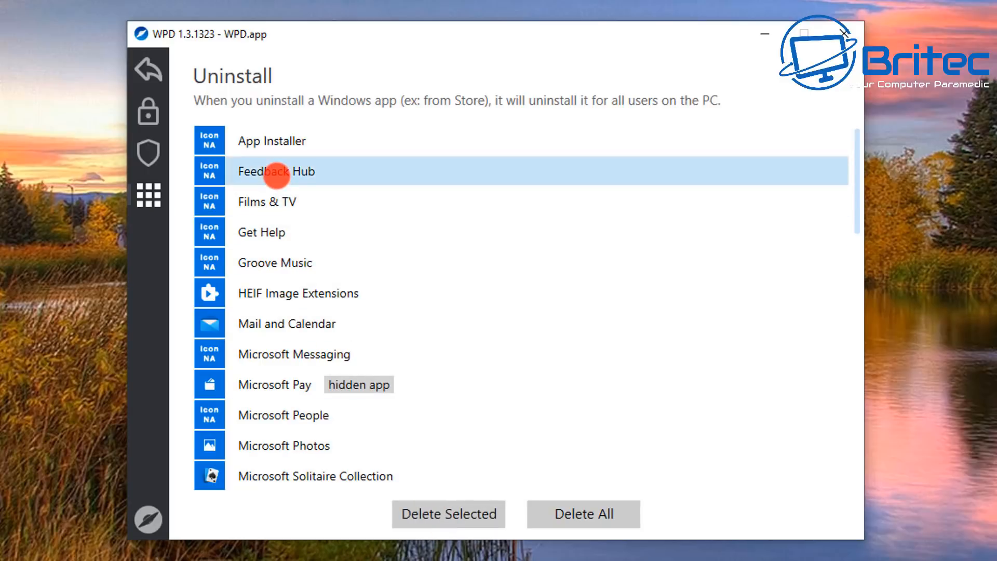
click(427, 514)
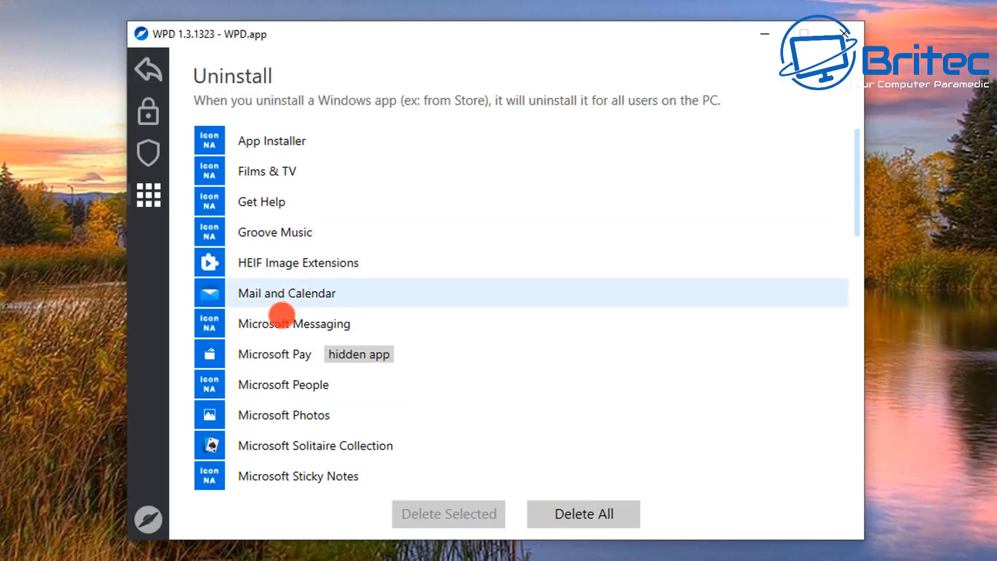
- Delete Microsoft Photos, Microsoft Pay and Microsoft People from the list of installed apps
scroll(288, 441, down, 1)
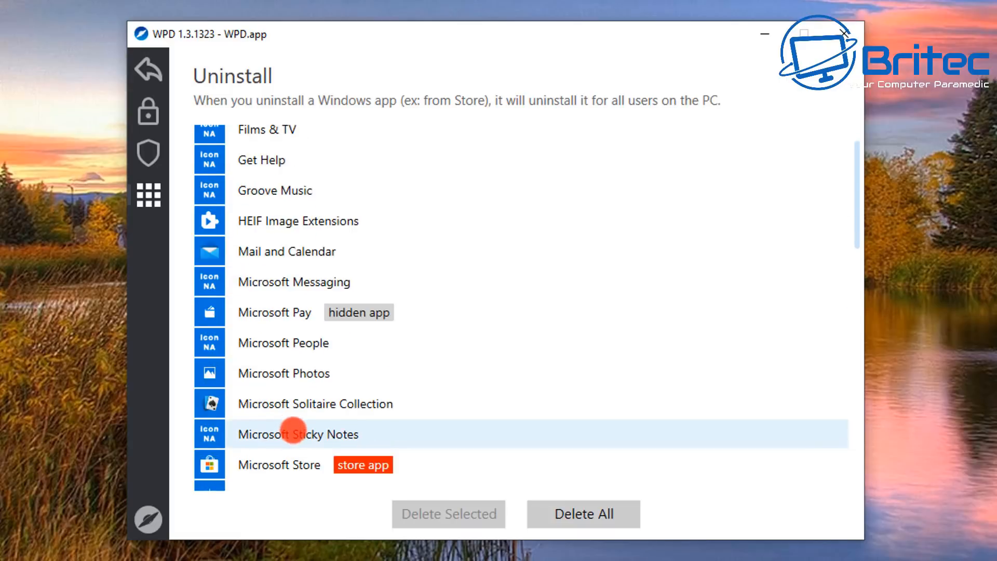
click(285, 382)
click(429, 514)
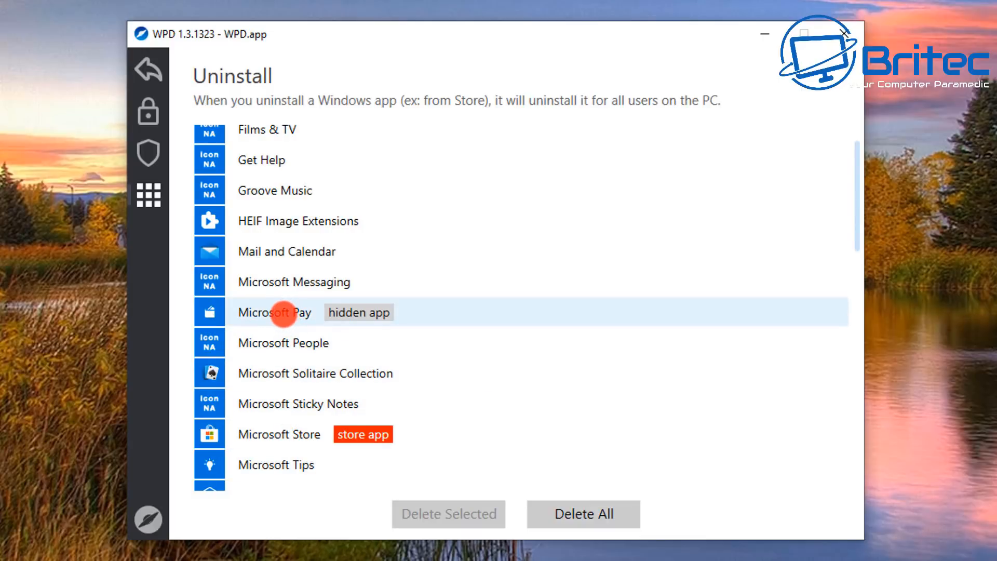
click(283, 314)
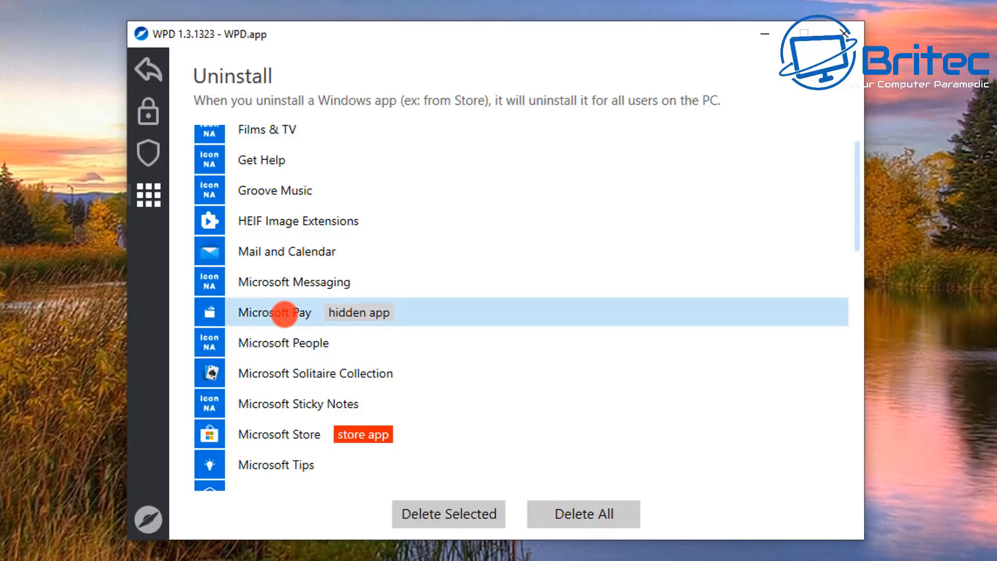
click(407, 511)
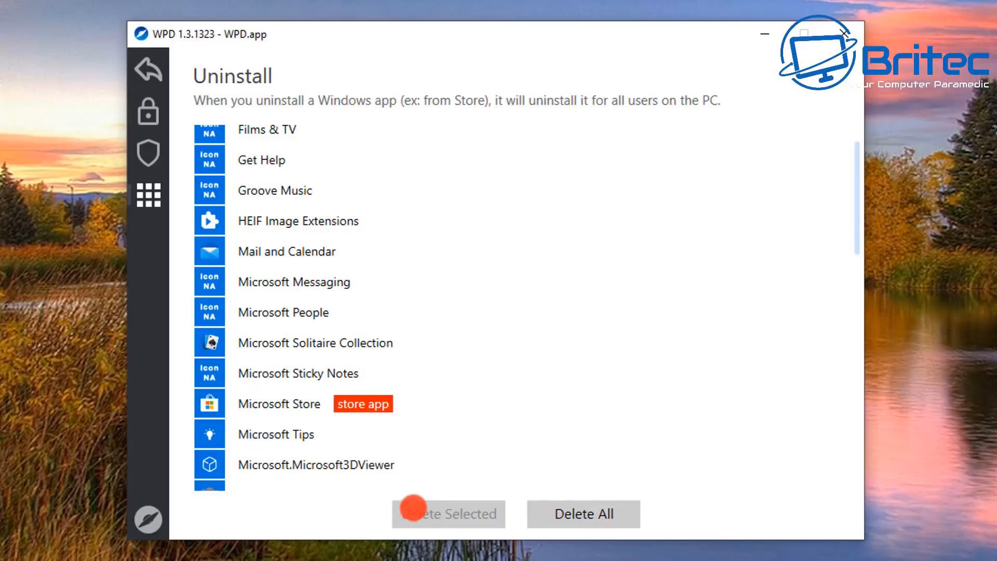
click(286, 314)
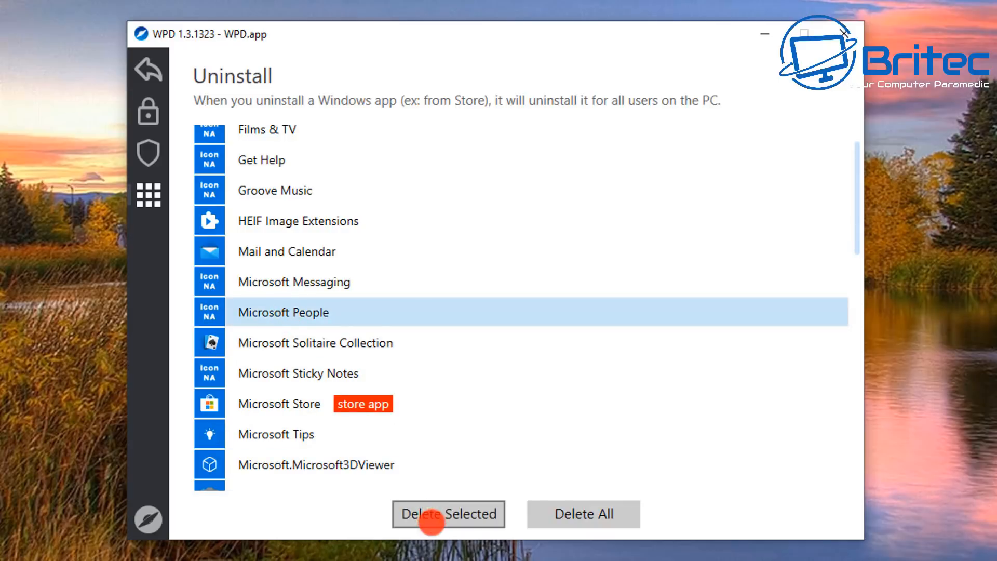
click(428, 513)
- Uninstall Microsoft Tips and Microsoft.XboxApp
scroll(325, 418, down, 3)
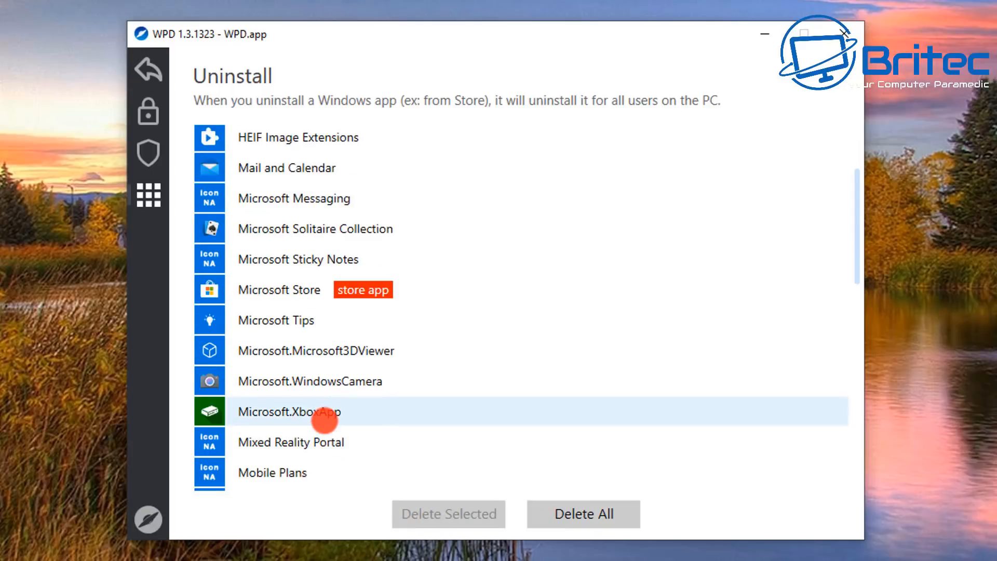
click(277, 322)
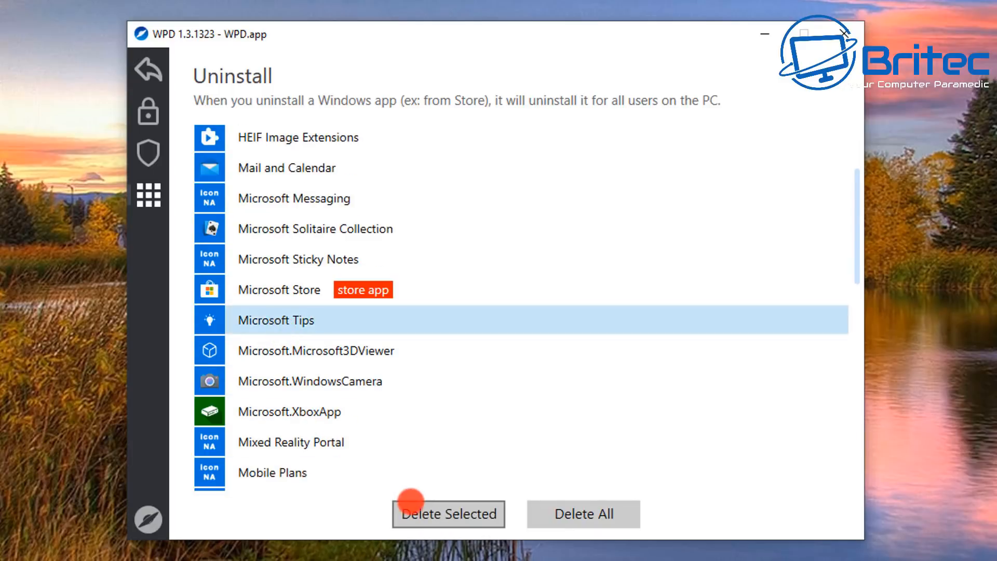
click(408, 507)
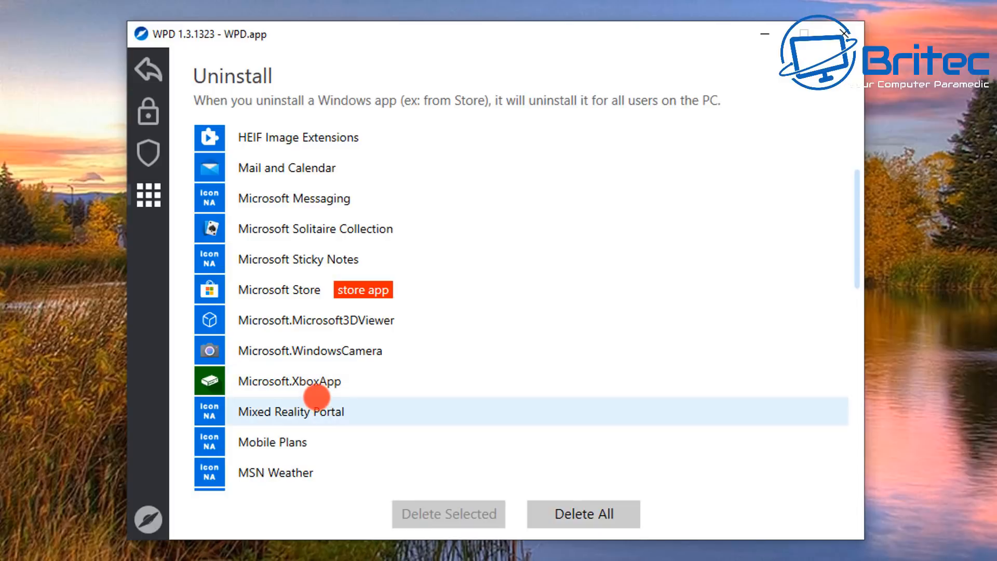
click(305, 379)
click(411, 508)
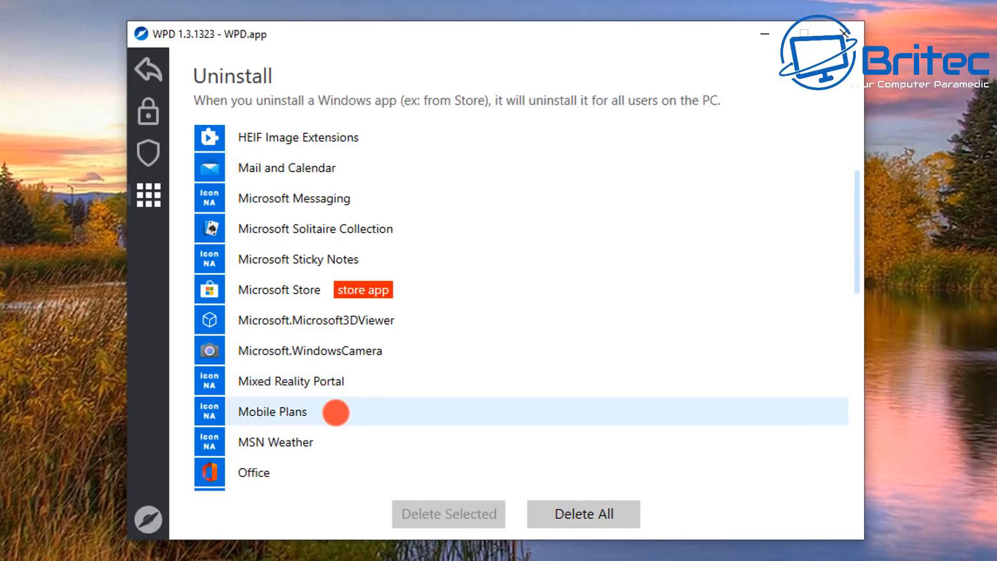
- Delete the Mobile Plans, MSN Weather, Office and Skype apps one after another
scroll(336, 413, down, 1)
click(291, 378)
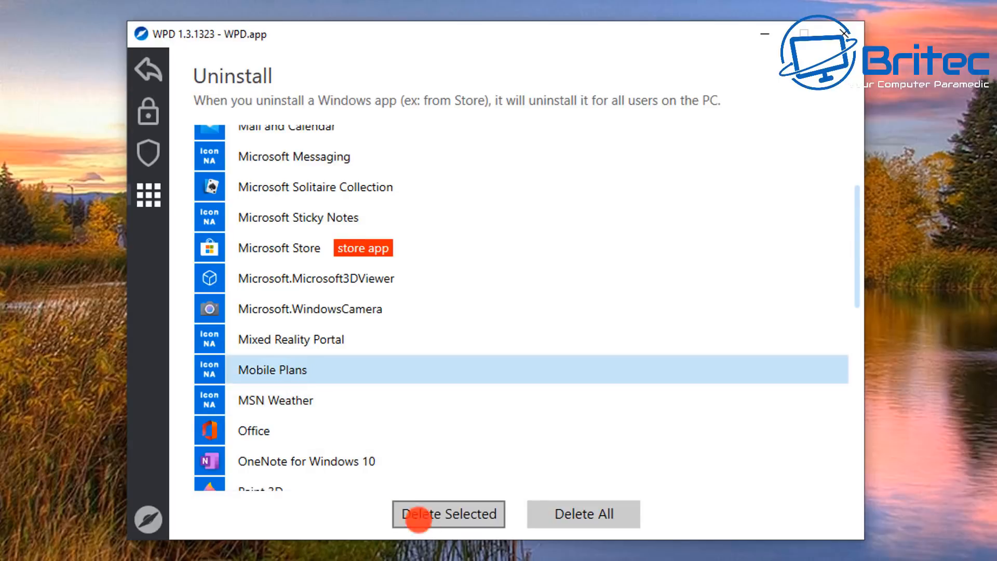
click(436, 521)
click(290, 375)
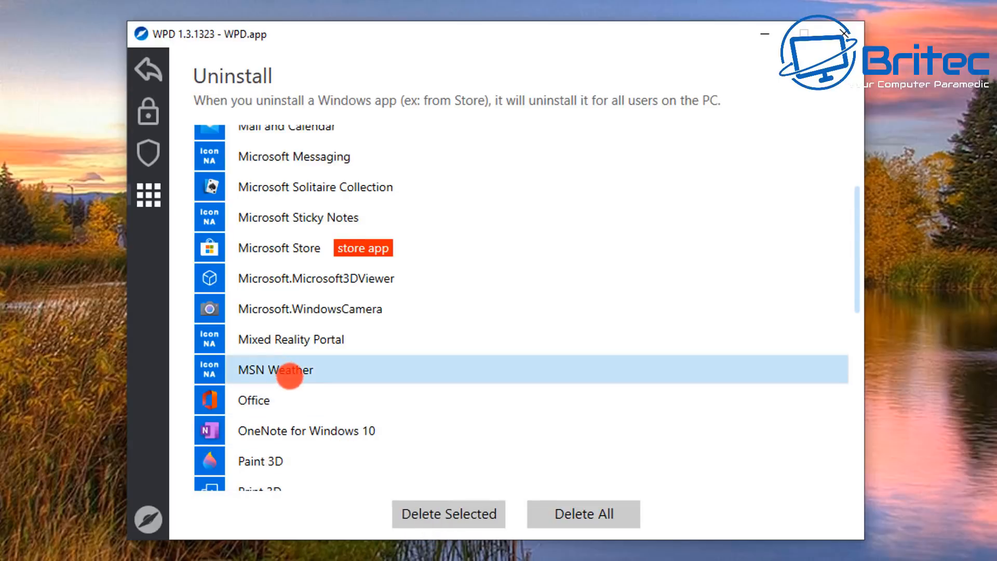
click(433, 516)
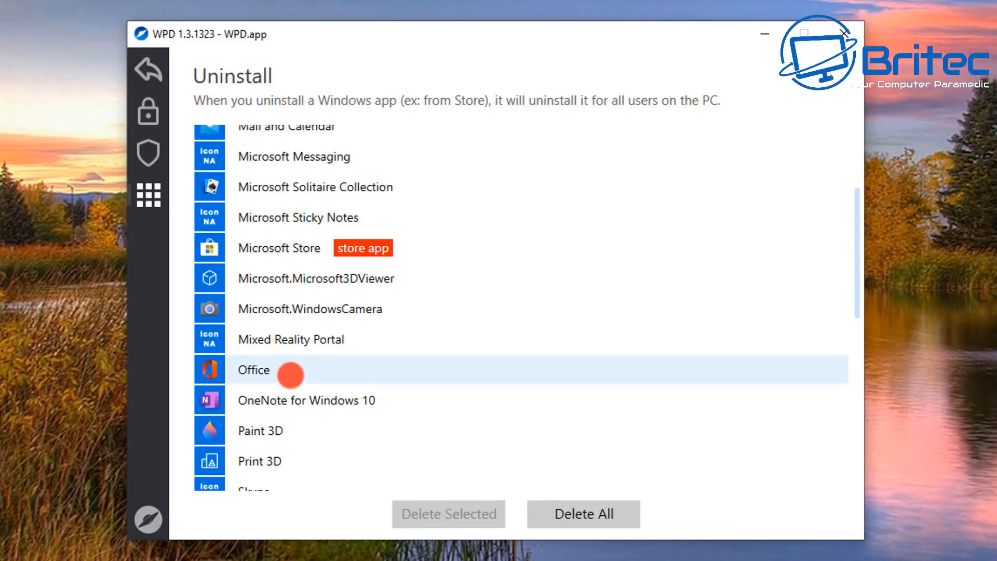
click(291, 374)
click(414, 512)
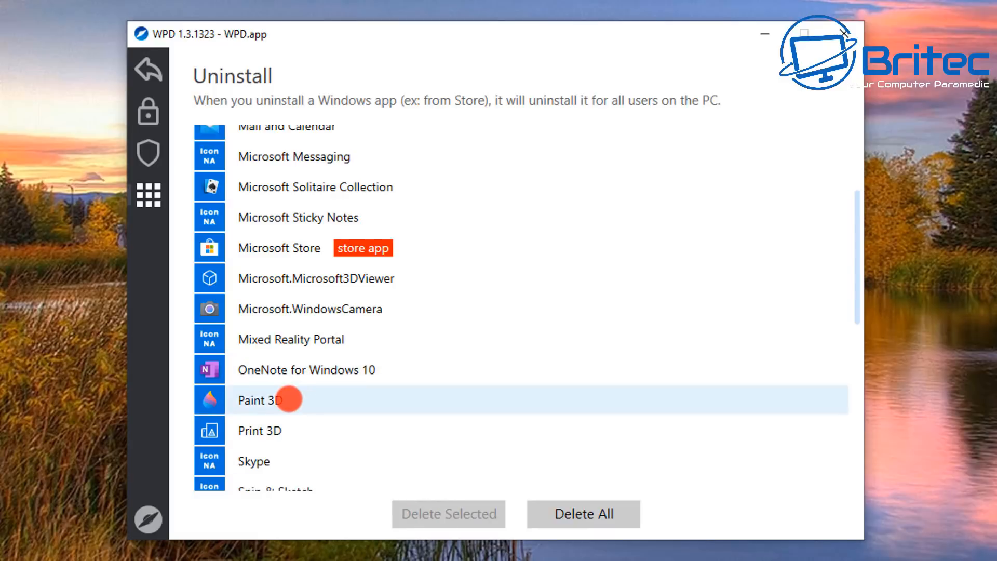
click(289, 456)
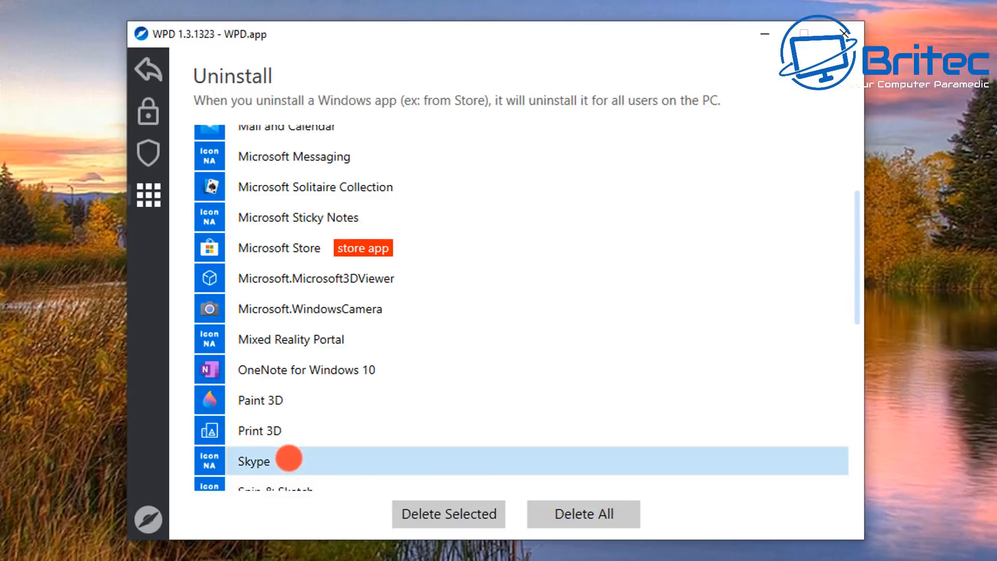
click(429, 511)
- Delete Xbox Game Bar and Xbox Game Speech Window from the lower part of the app list
scroll(373, 459, down, 3)
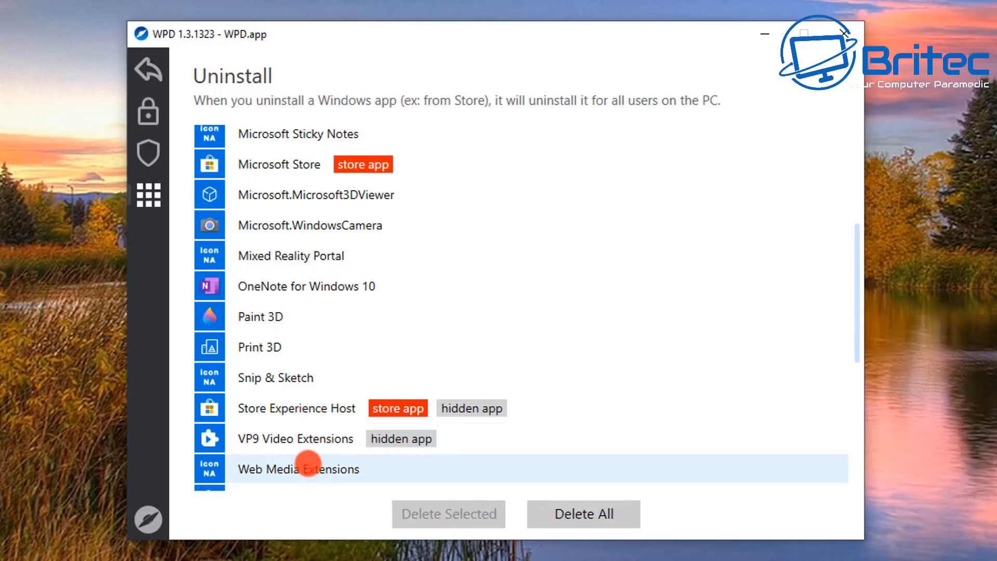
scroll(317, 436, down, 3)
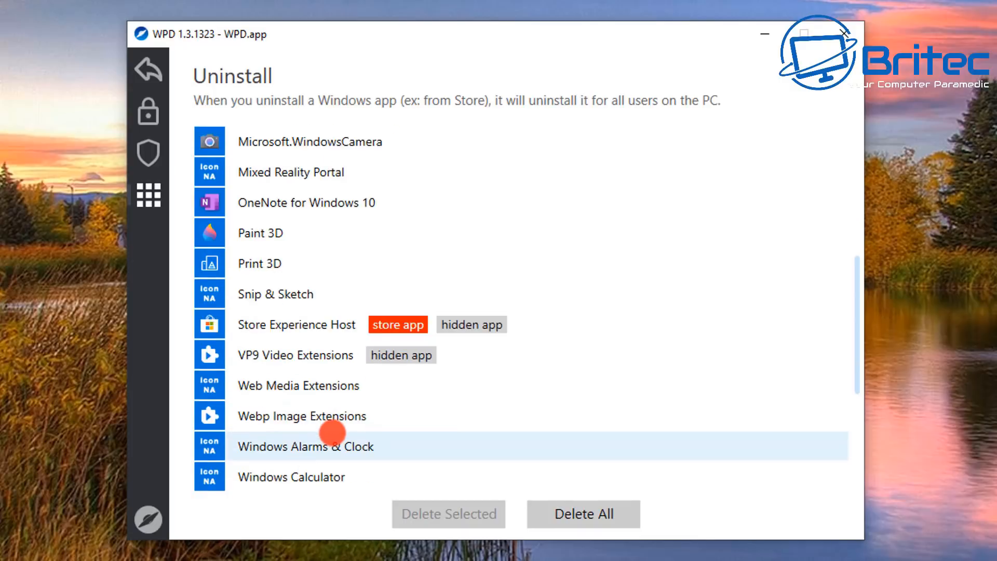
scroll(332, 434, down, 4)
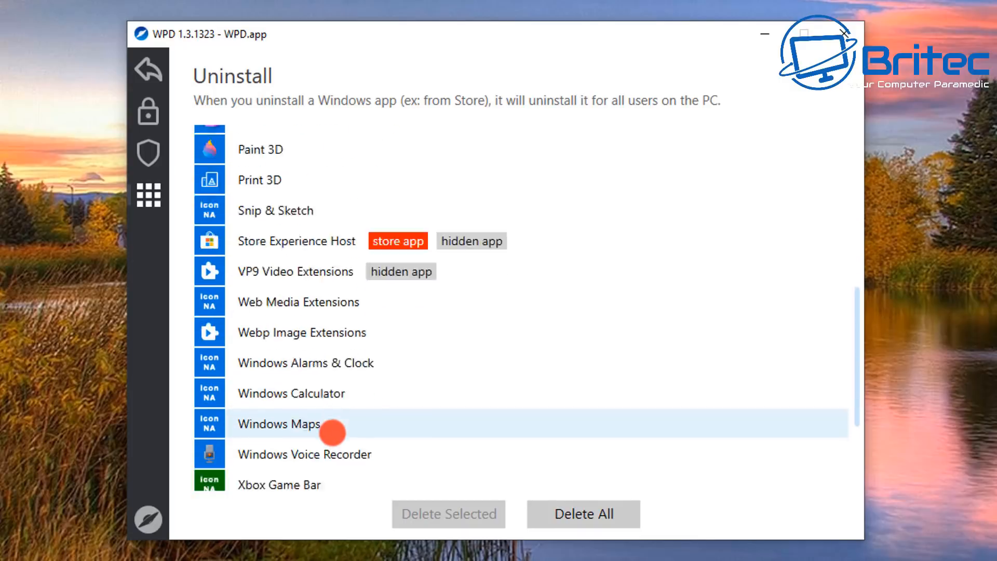
click(291, 442)
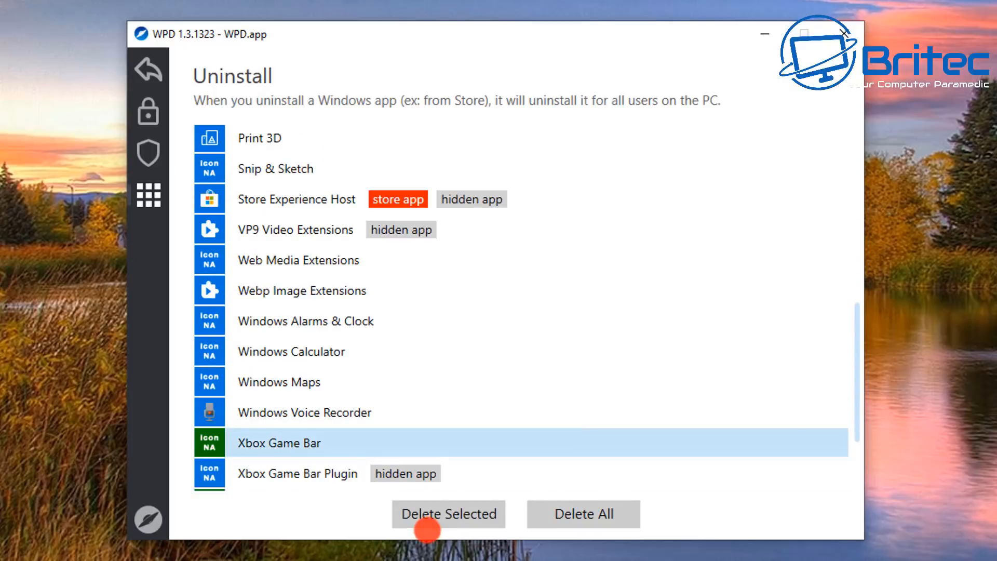
click(418, 513)
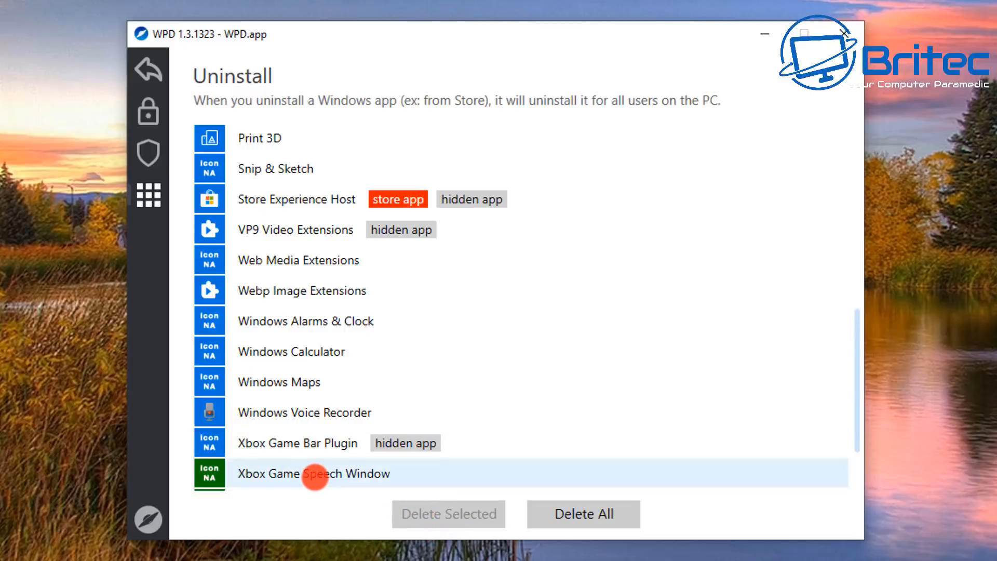
click(304, 476)
click(427, 514)
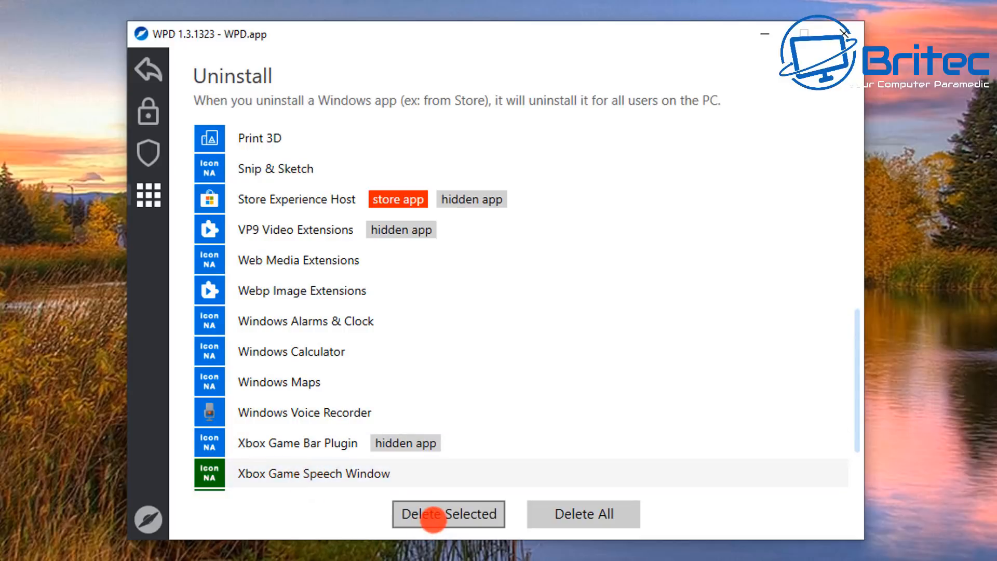
- Delete the remaining Xbox components: Xbox Identity Provider, Xbox Game Bar Plugin and Xbox TCUI
click(299, 480)
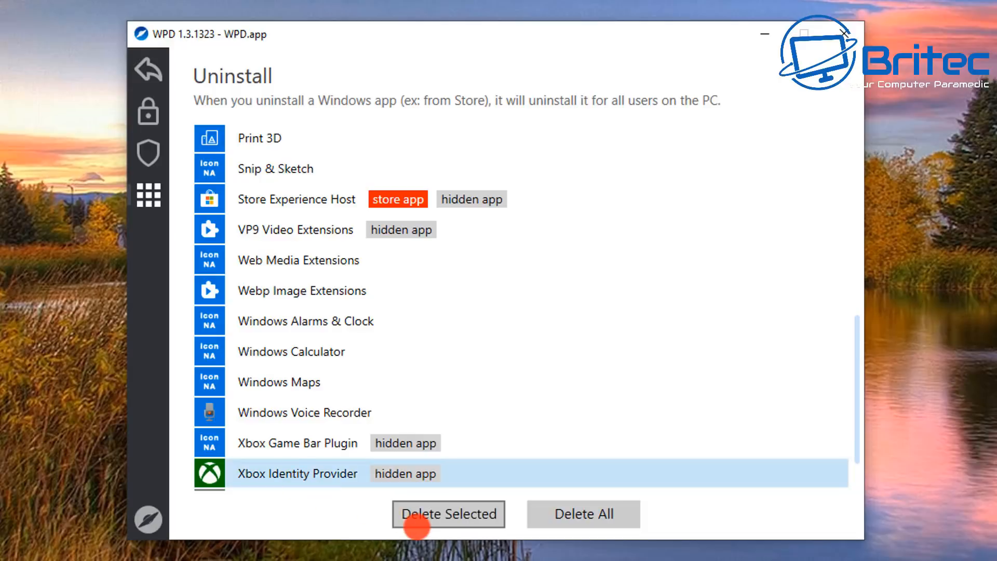
click(412, 515)
click(300, 442)
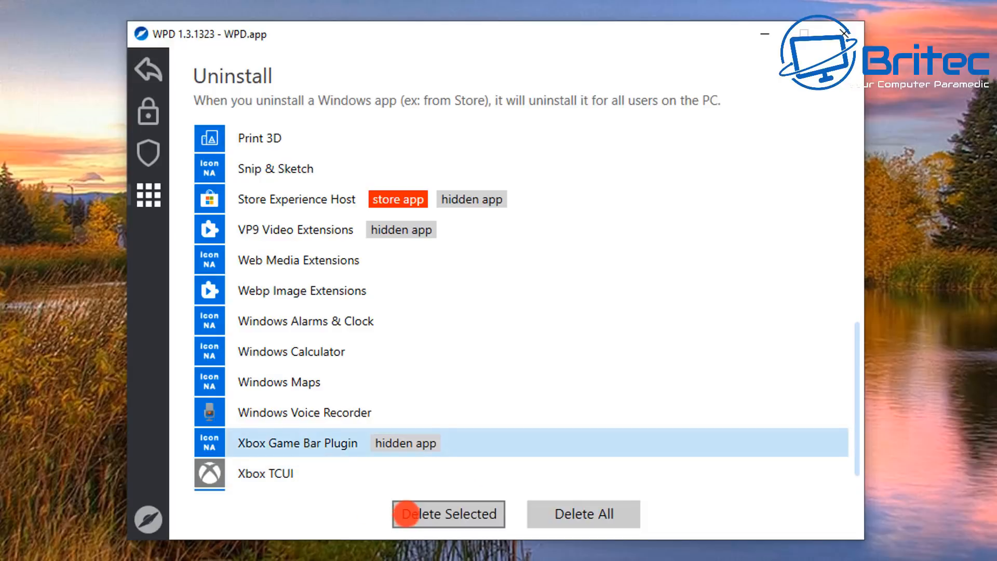
click(407, 514)
click(307, 445)
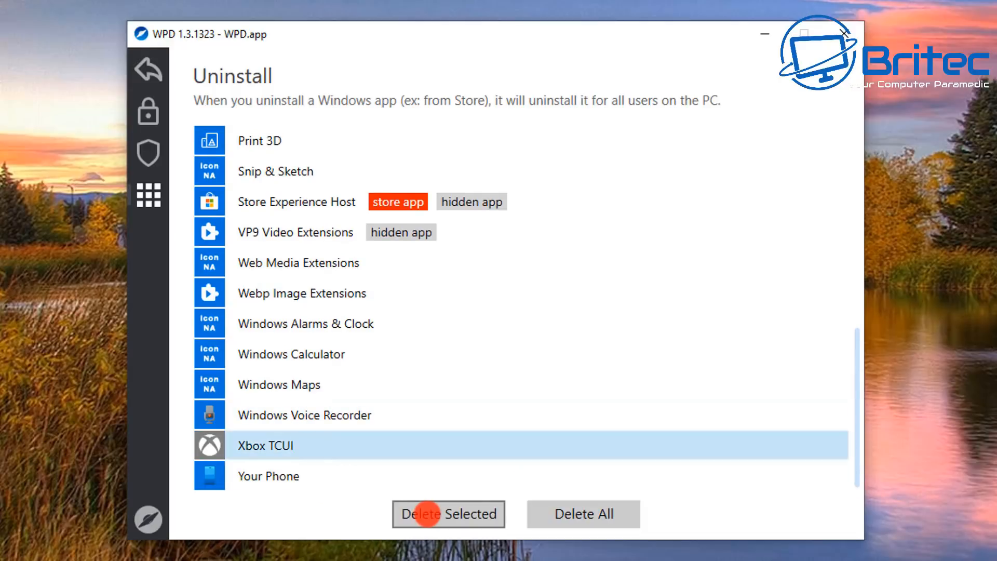
click(423, 511)
- Uninstall Your Phone and Windows Maps
click(321, 477)
click(429, 514)
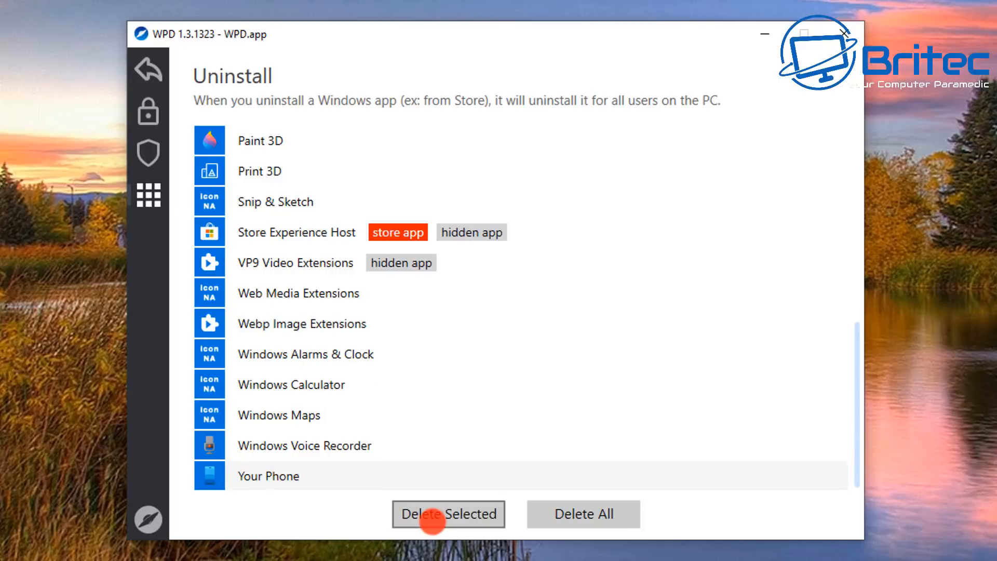
click(307, 445)
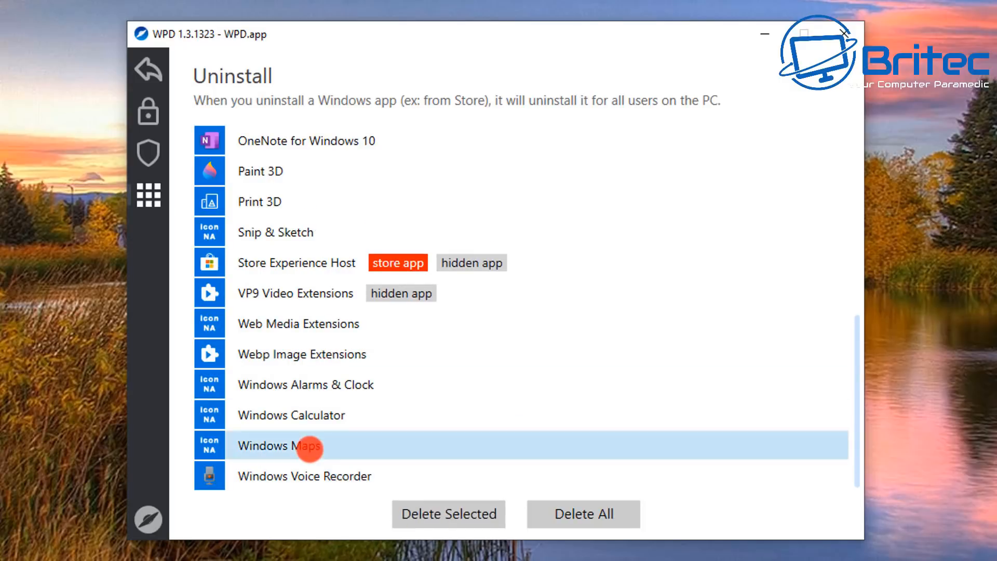
click(423, 514)
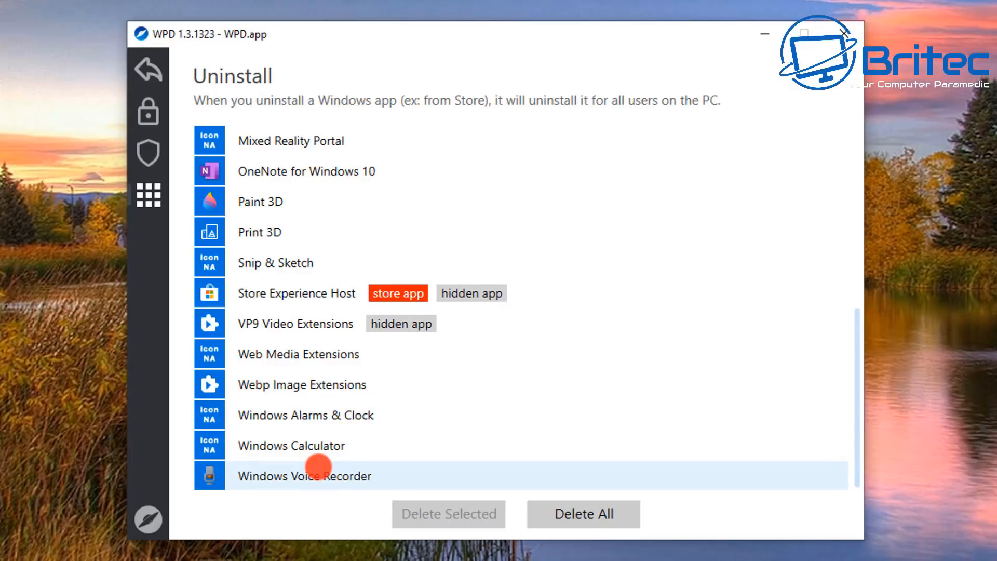
- Delete Get Help near the start of the app list, as well as OneNote for Windows 10
scroll(318, 464, up, 3)
scroll(318, 466, up, 8)
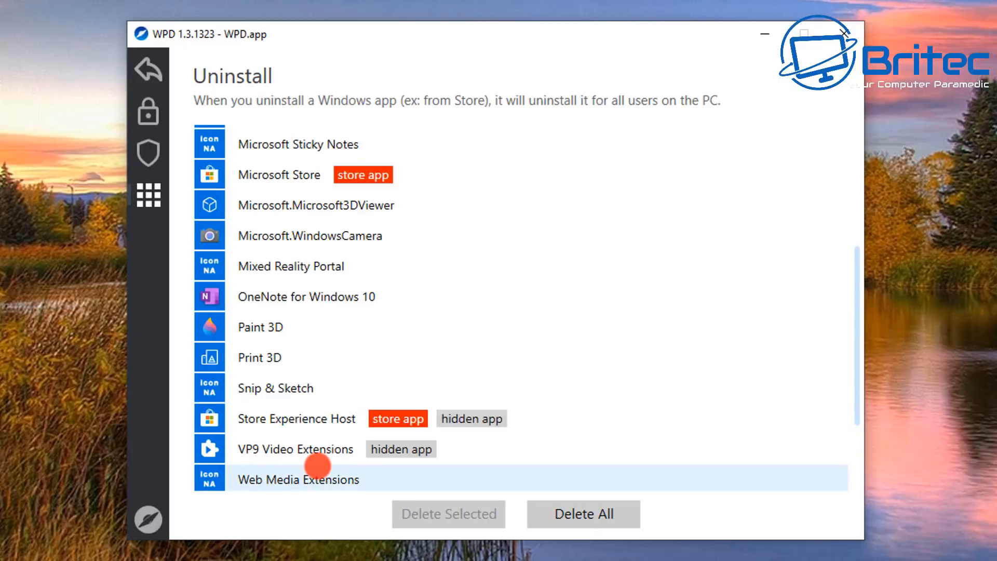
scroll(314, 460, up, 1)
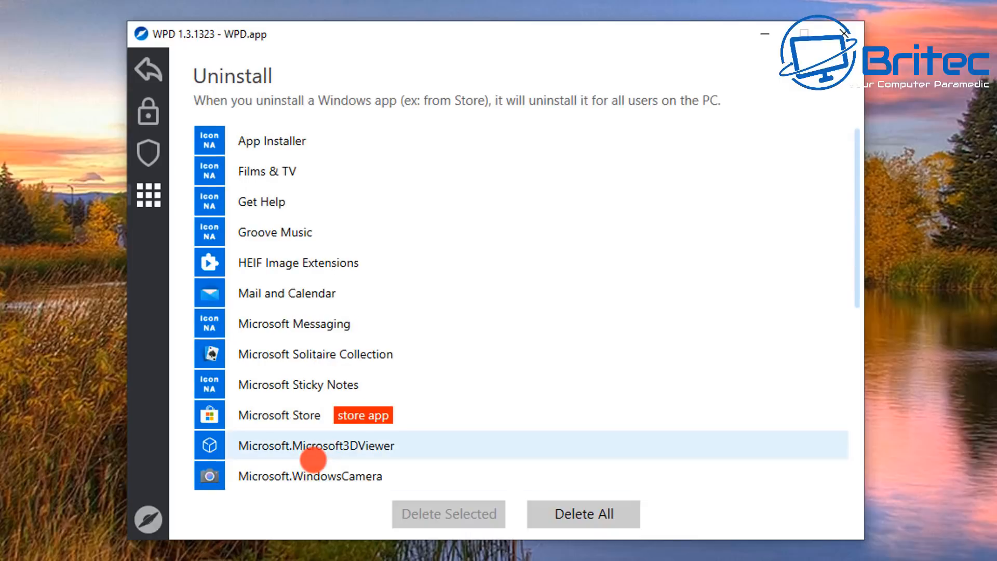
click(262, 201)
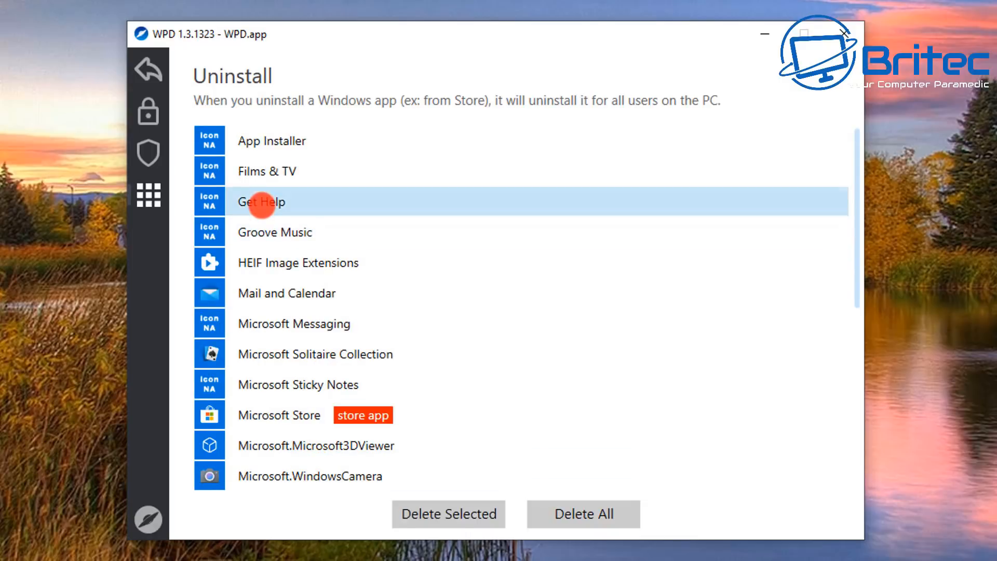
click(430, 513)
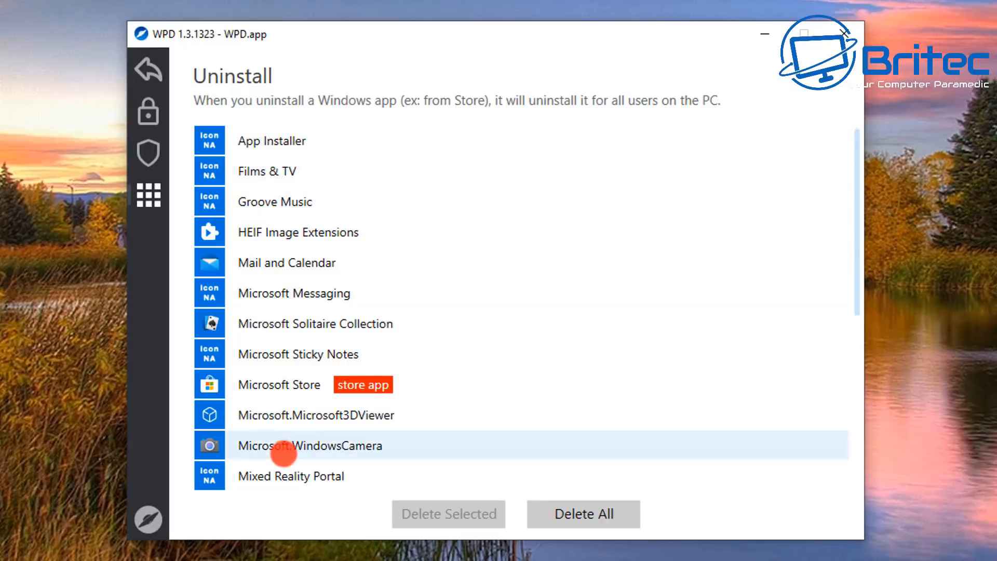
scroll(281, 442, down, 5)
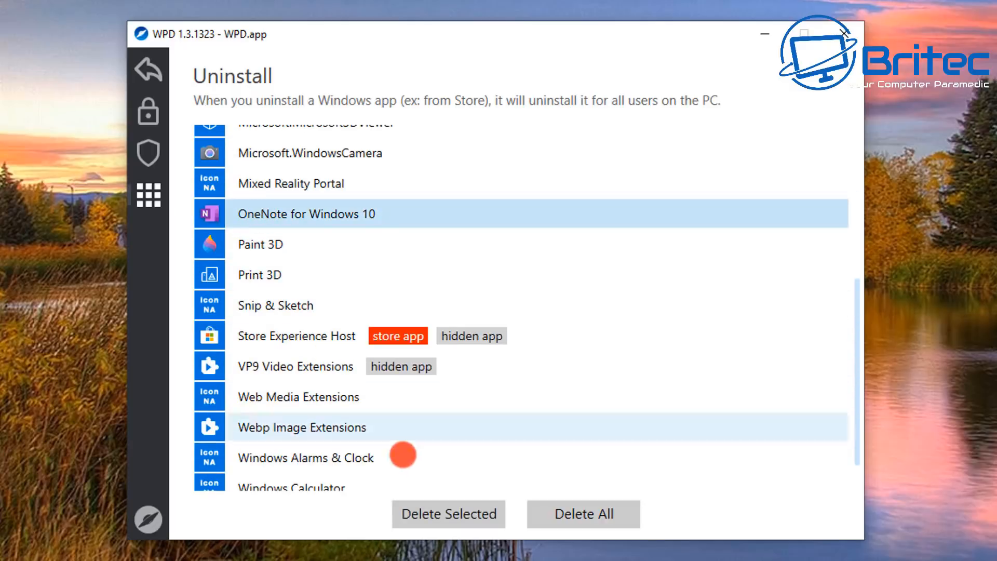
click(410, 512)
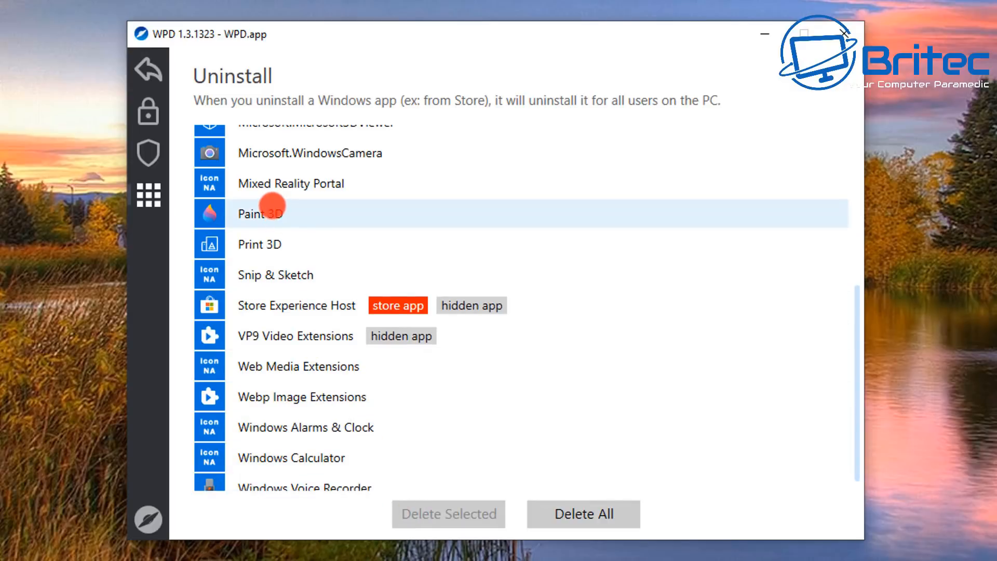
- Select Mixed Reality Portal and Windows Alarms & Clock in the list of apps to uninstall
click(269, 187)
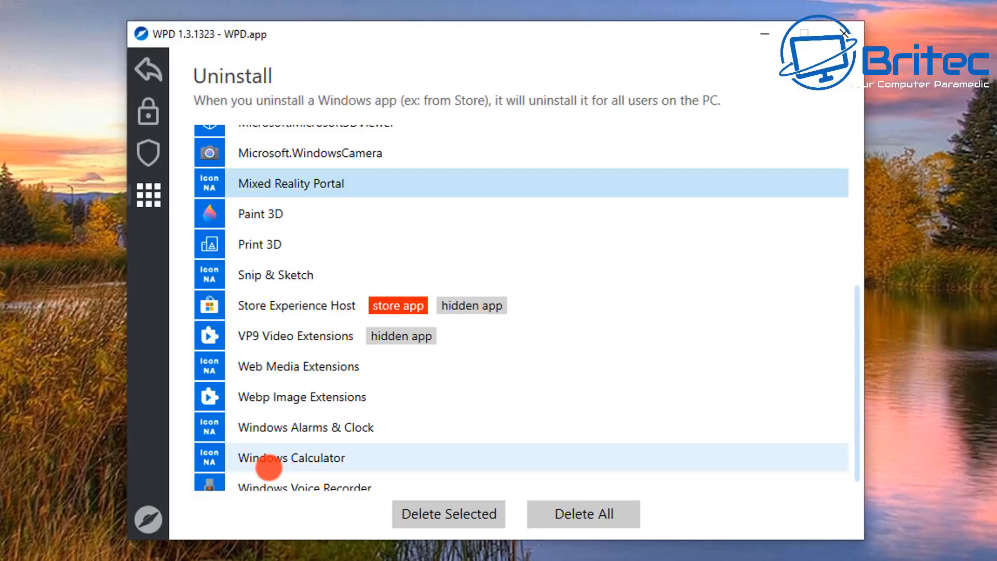
scroll(268, 468, down, 1)
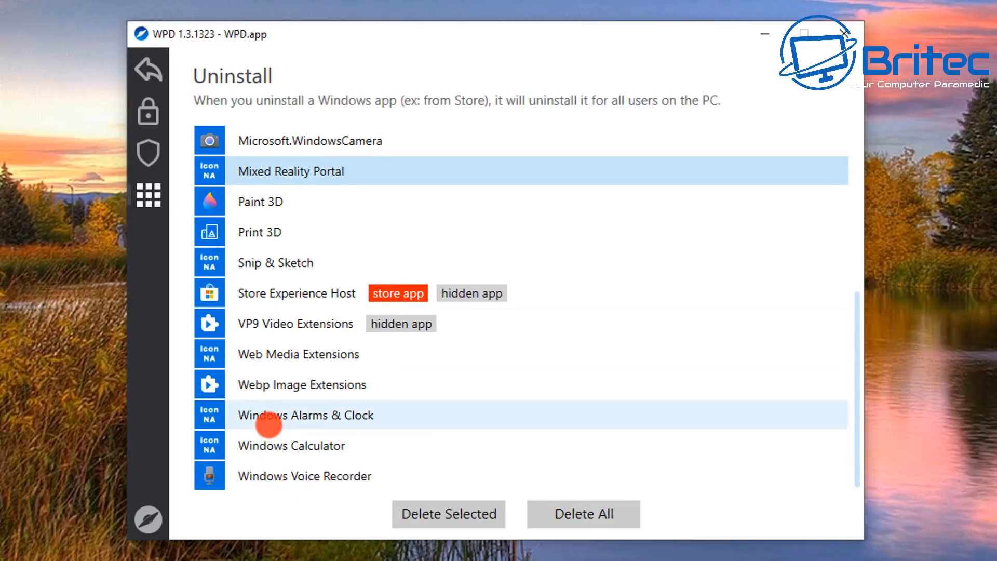
click(269, 425)
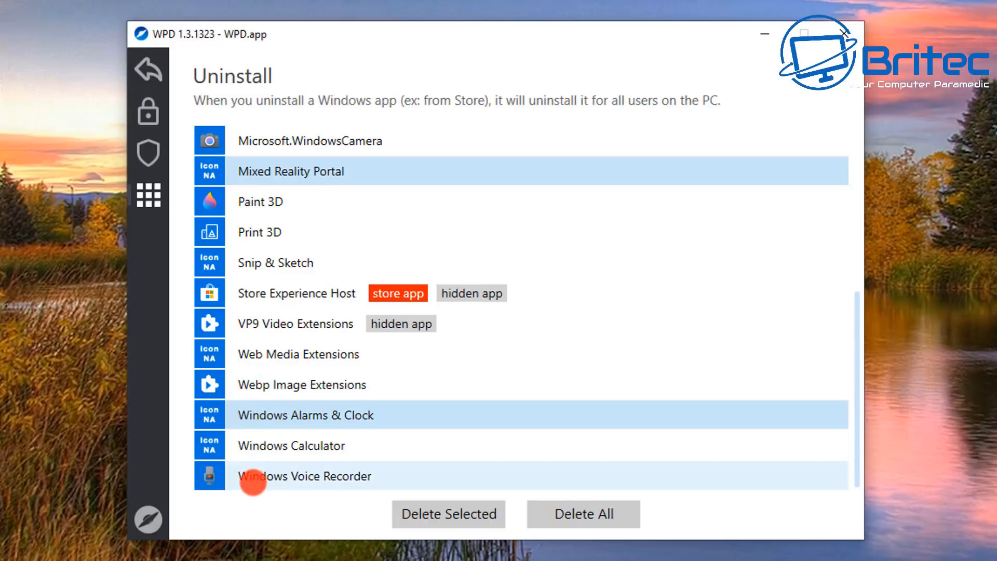
scroll(250, 467, up, 5)
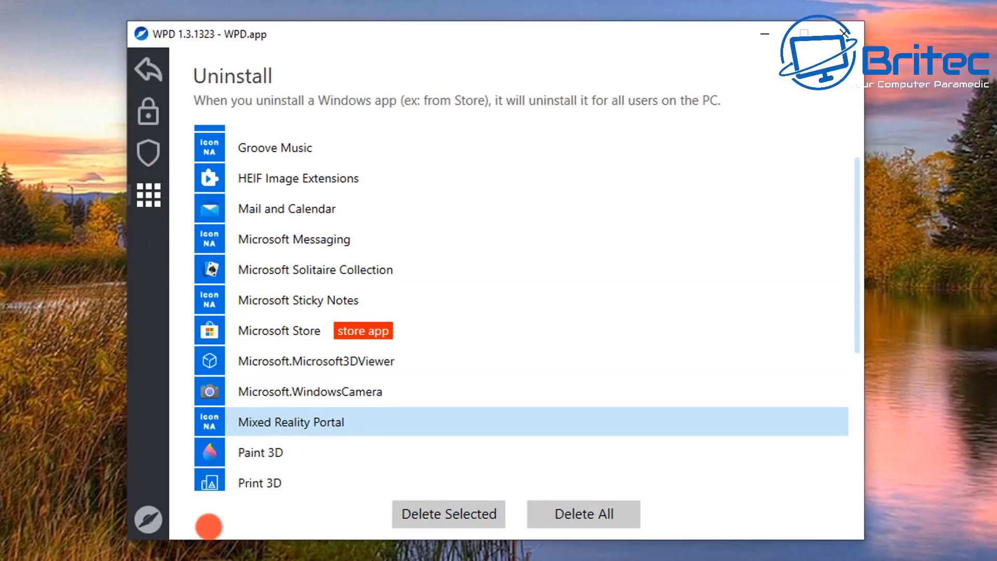
- Turn off the Connected User Experiences and Telemetry service in the base privacy settings
click(148, 110)
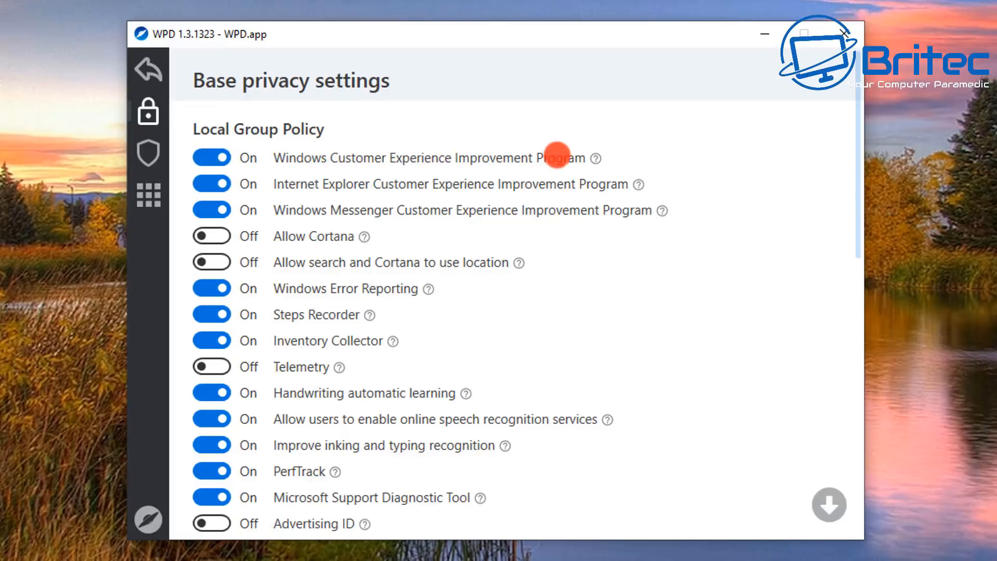
mouse_move(595, 159)
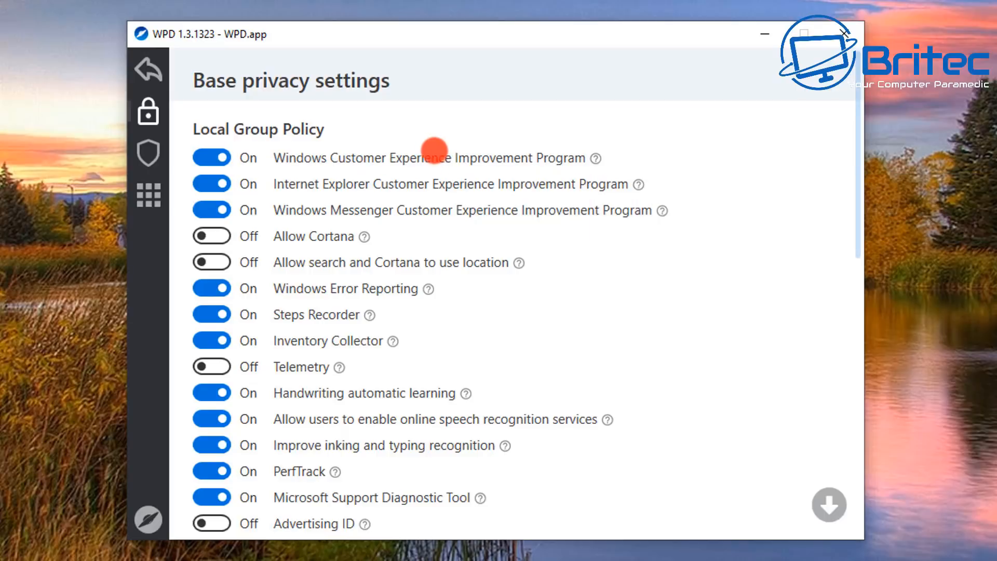
scroll(303, 380, down, 3)
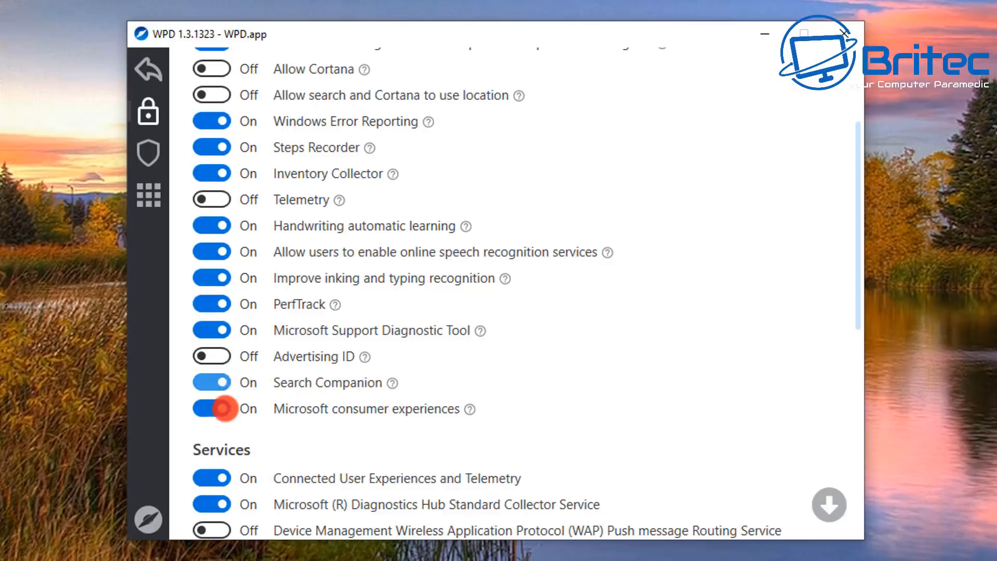
scroll(223, 408, down, 2)
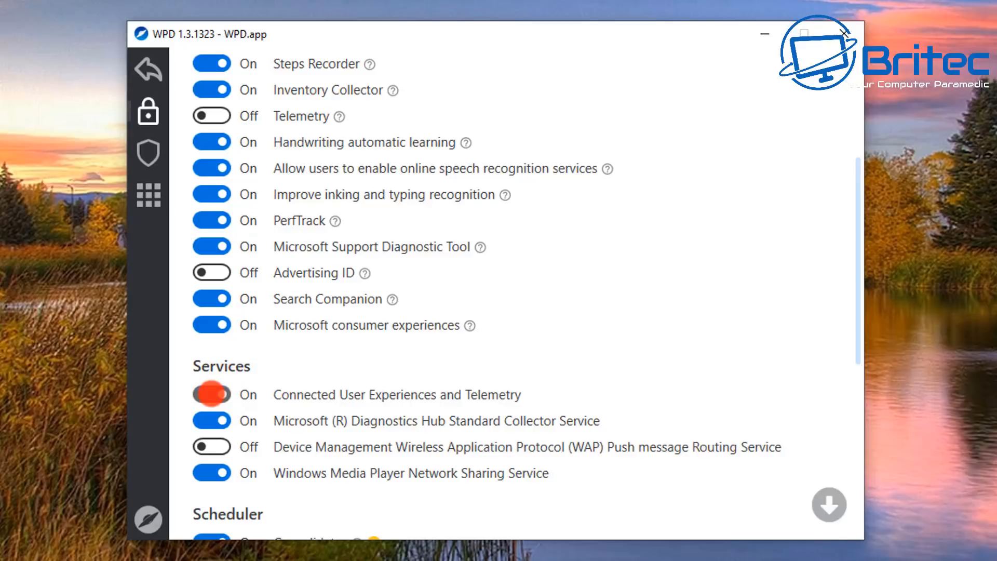
click(212, 393)
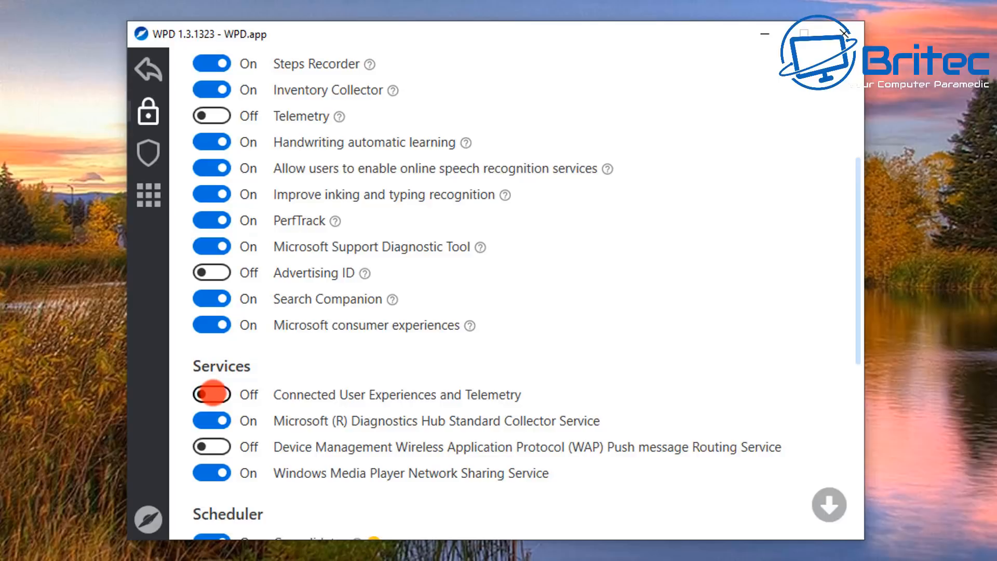
- Turn off the Windows, Internet Explorer and Windows Messenger Customer Experience Improvement Programs and Windows Error Reporting in the Local Group Policy section
scroll(211, 394, up, 4)
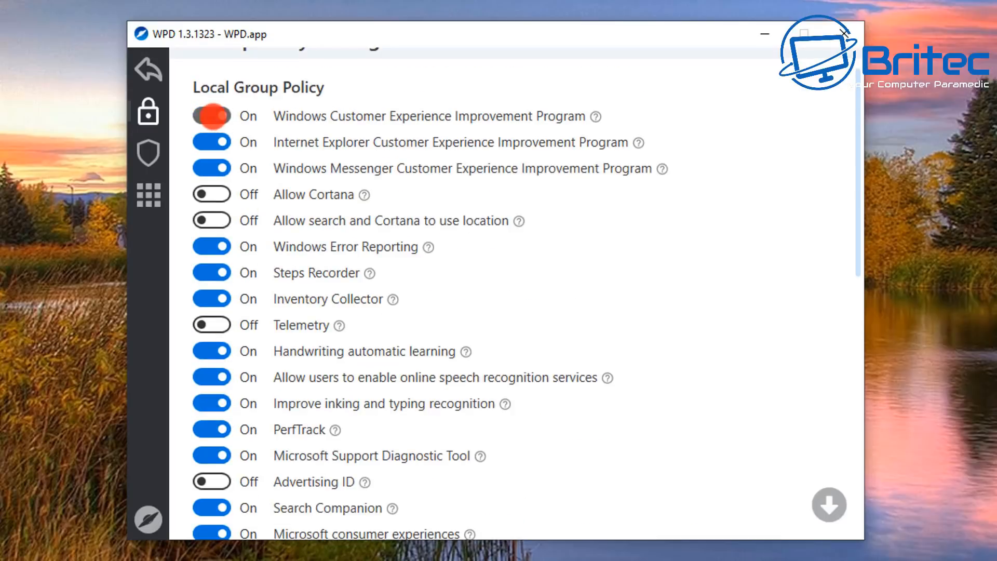
click(211, 115)
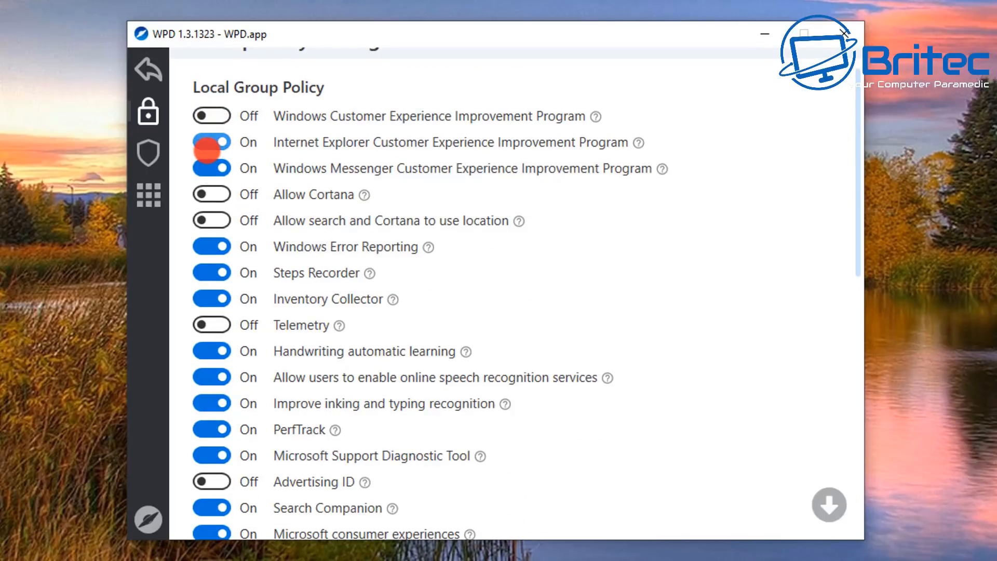
click(208, 148)
click(213, 167)
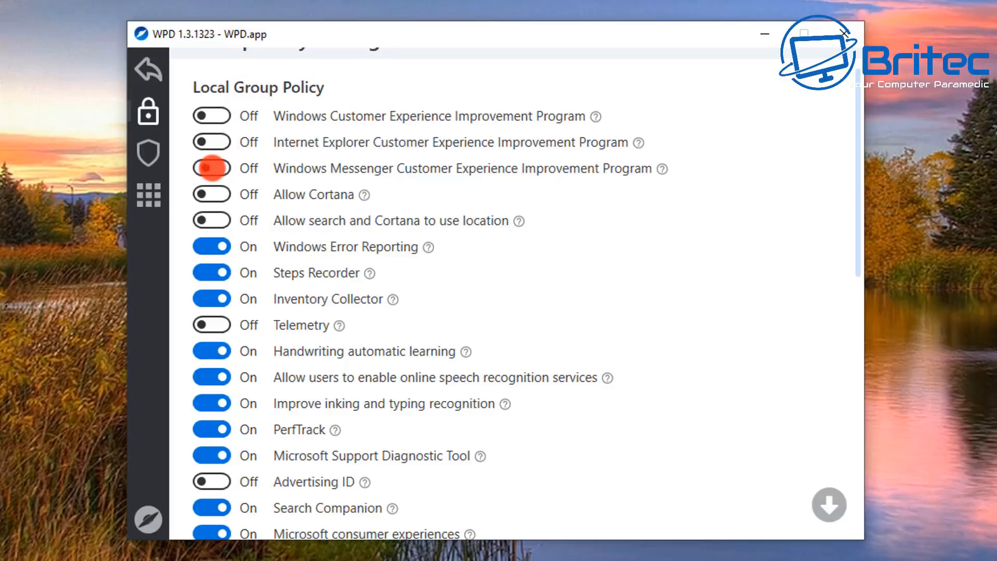
click(211, 247)
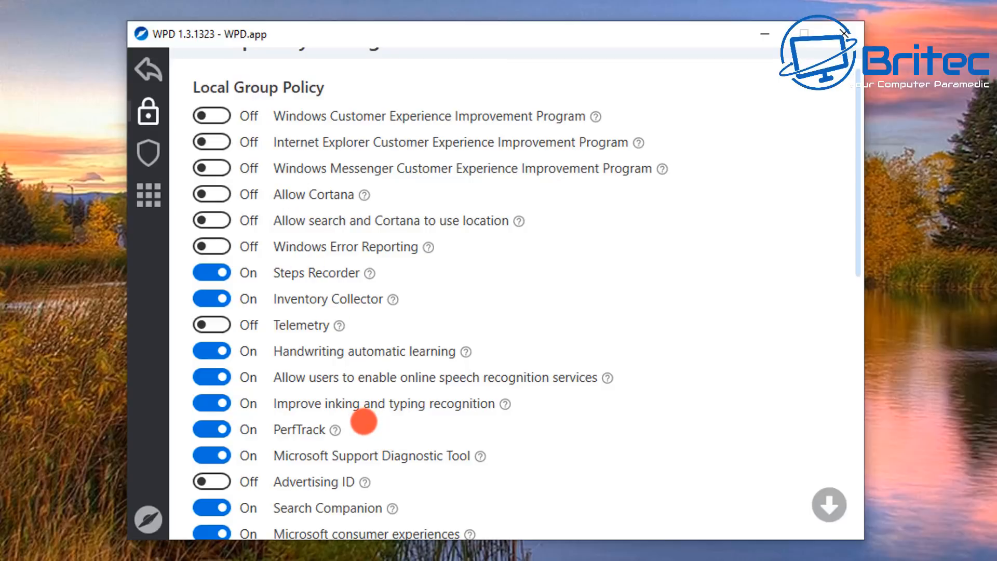
scroll(363, 421, down, 2)
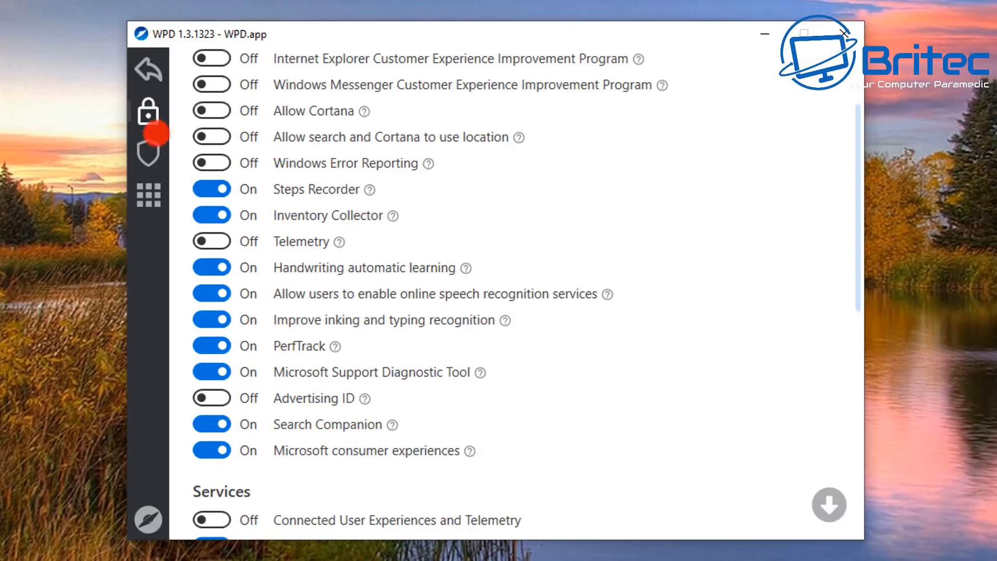
- Enable the blocker's Spy rules against Windows Spy / Telemetry, and return to the end of the app uninstall list
click(149, 152)
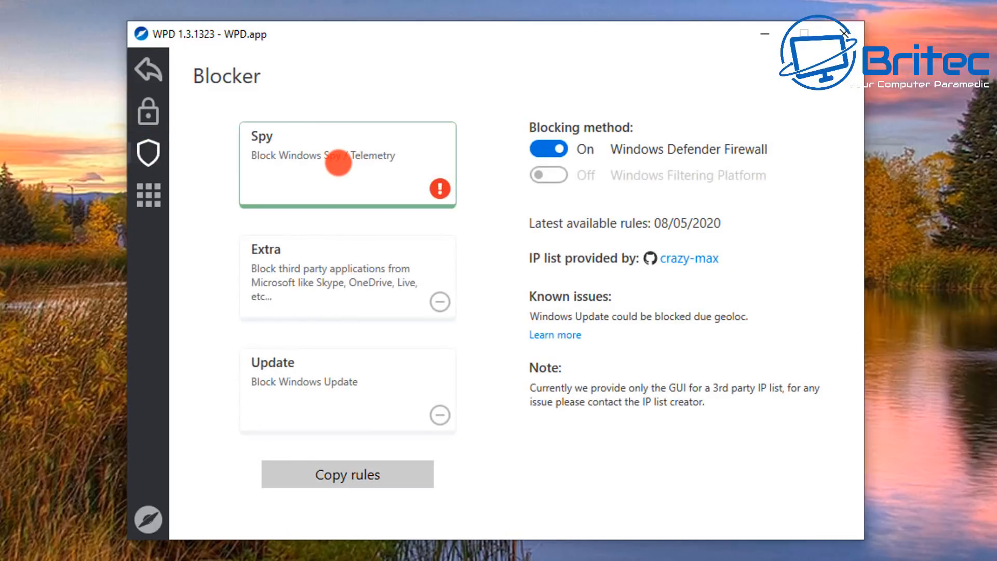
click(338, 163)
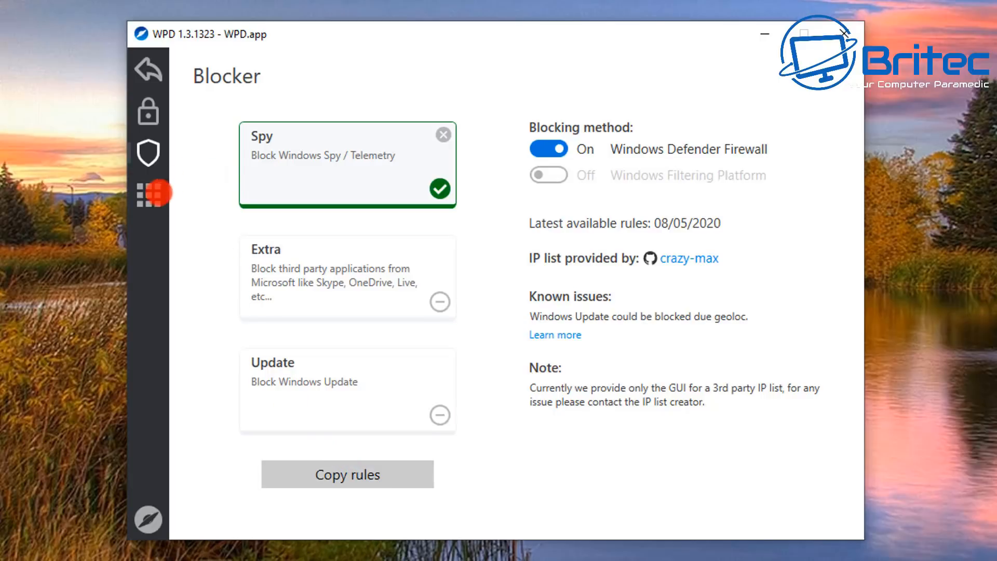
click(147, 195)
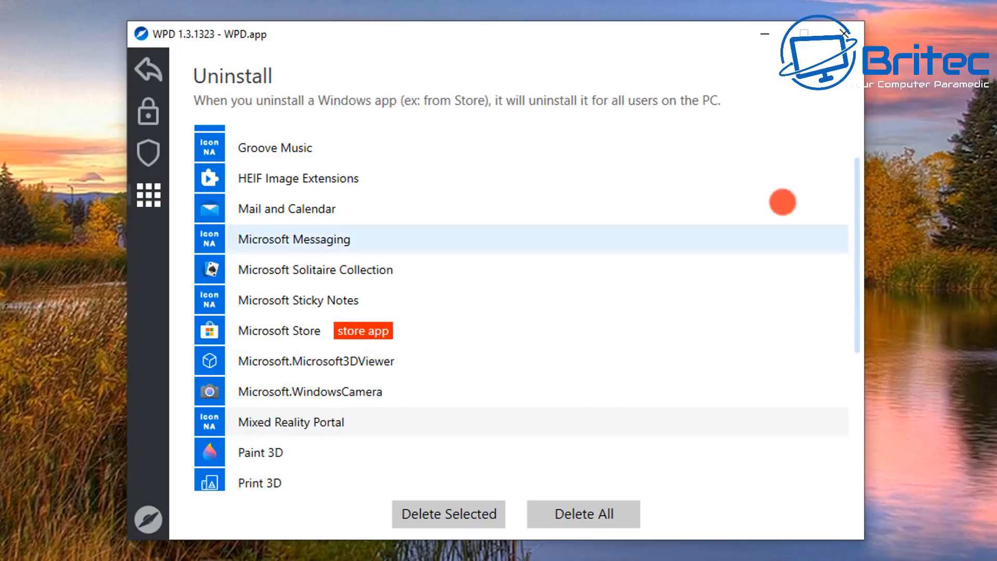
scroll(341, 392, down, 5)
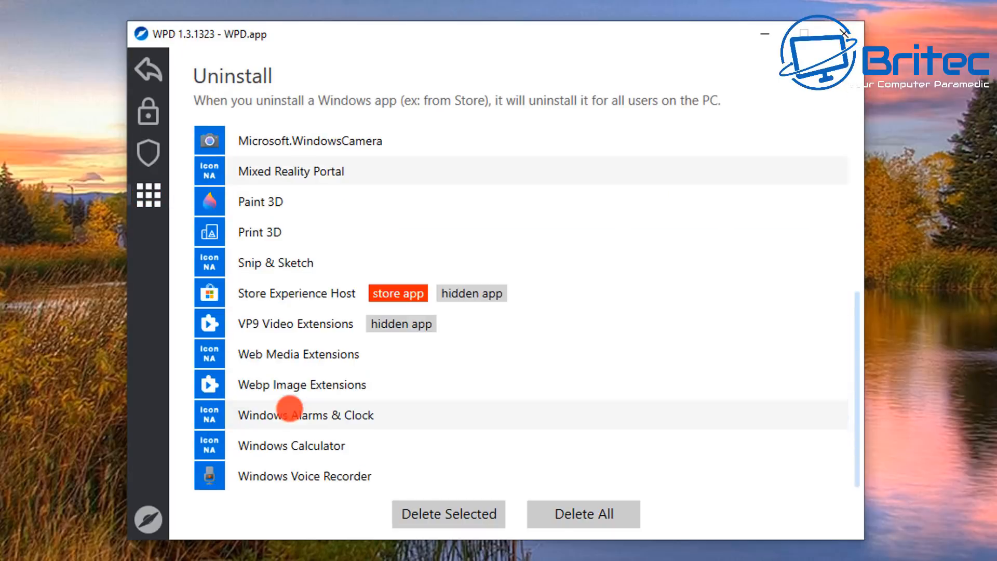